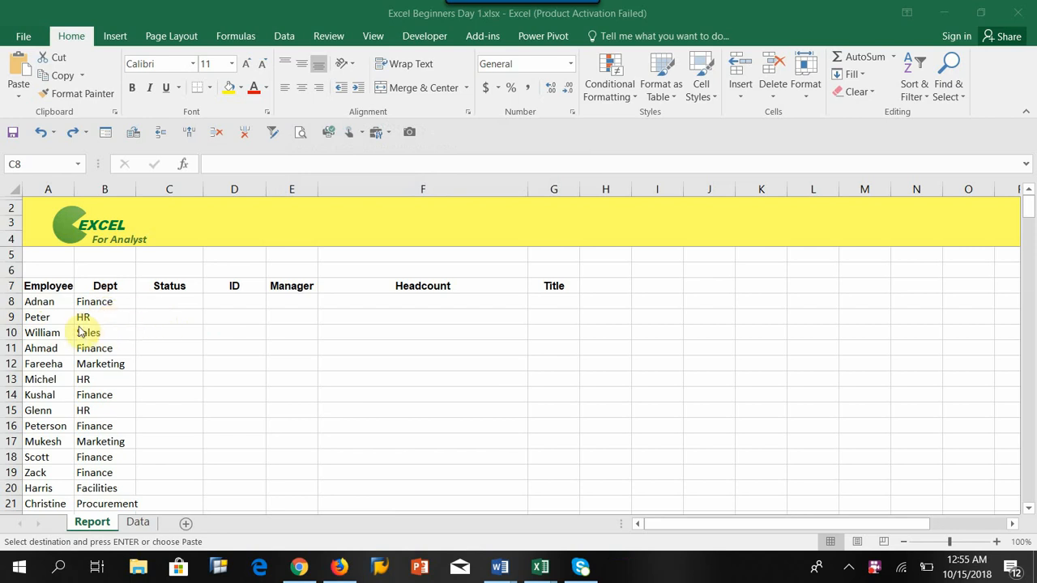
Step: Examine the Report sheet's Employee list and its empty Status and ID columns
click(47, 301)
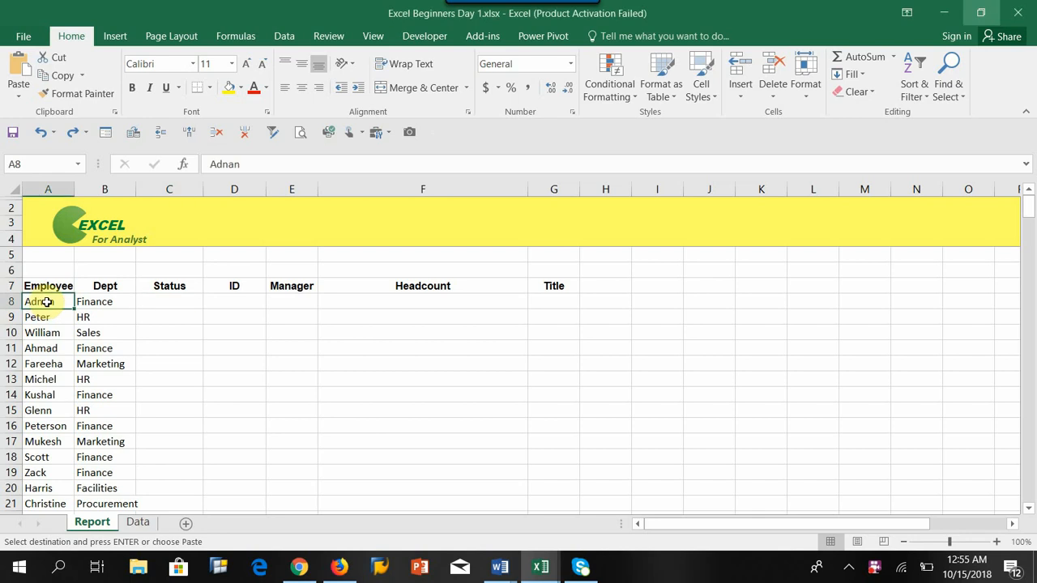
click(171, 306)
drag(172, 306, 171, 408)
click(34, 302)
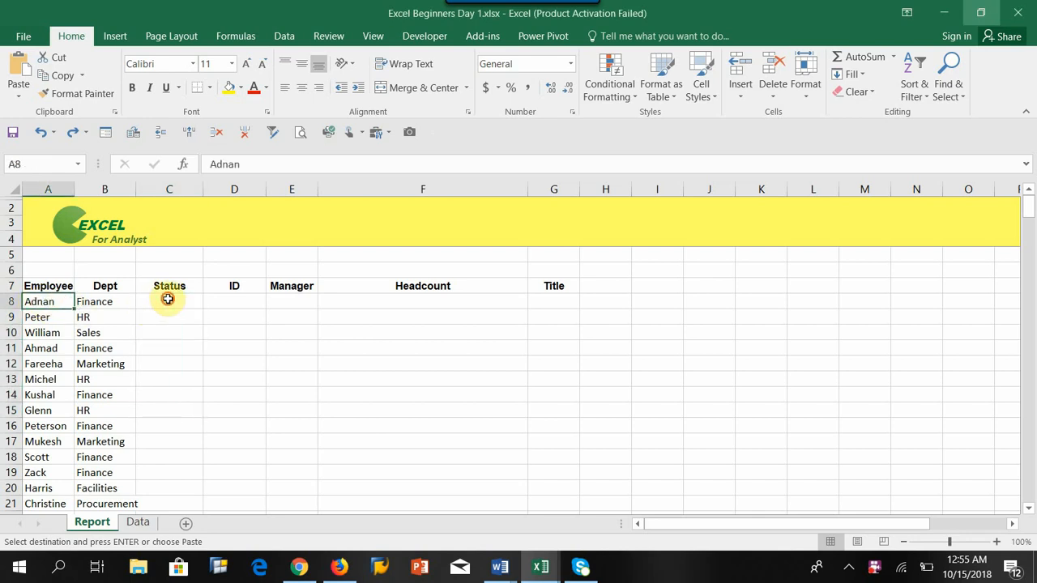
click(168, 300)
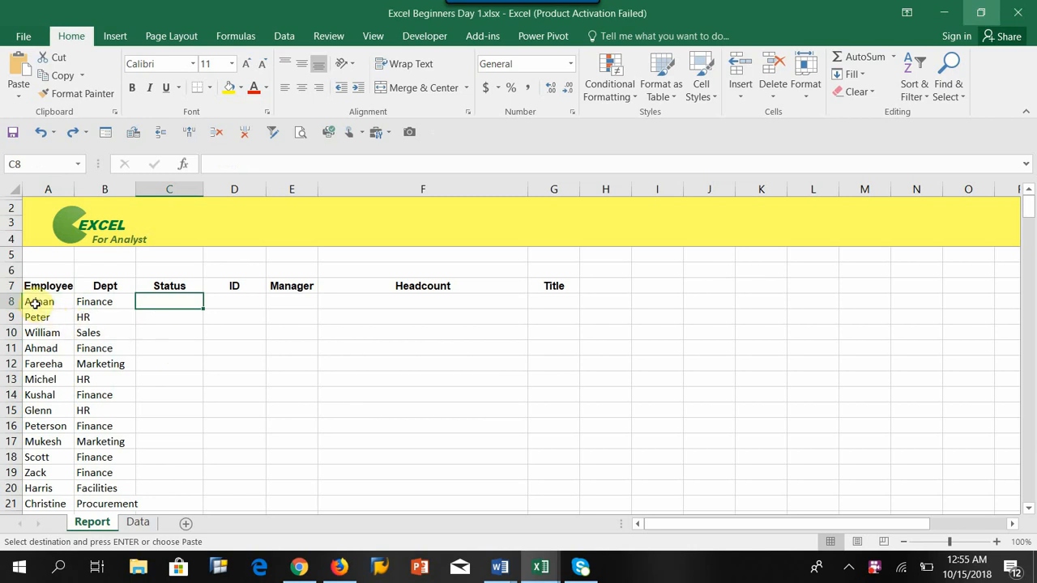
drag(34, 302, 40, 395)
click(167, 299)
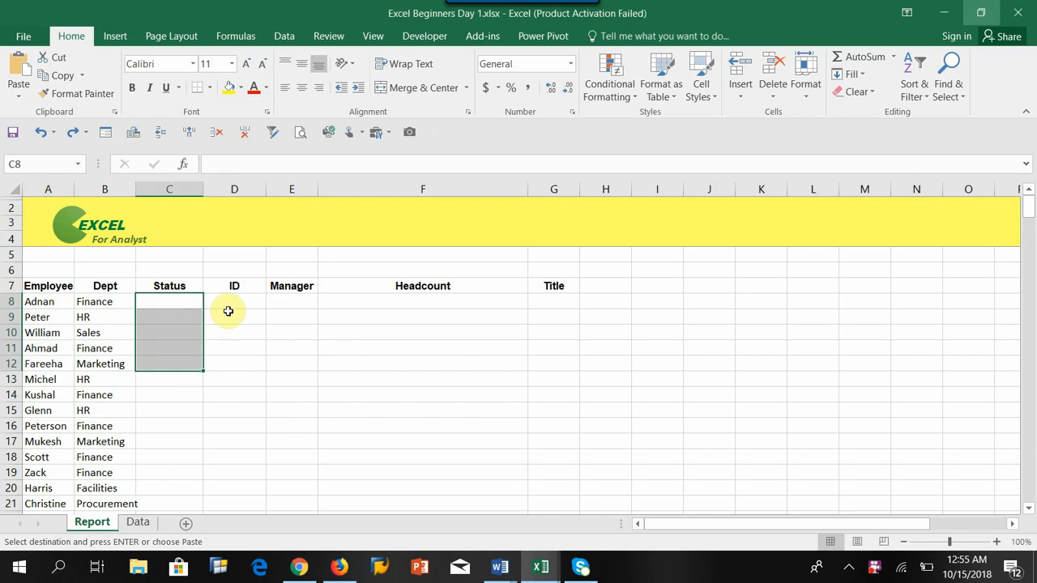
click(234, 299)
drag(237, 358, 235, 364)
drag(157, 300, 176, 344)
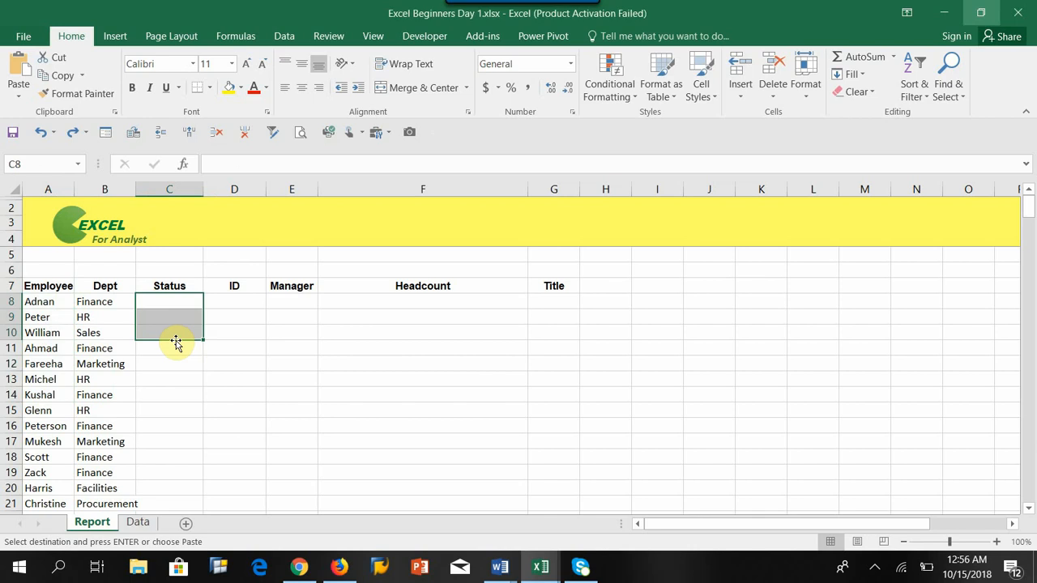
click(34, 301)
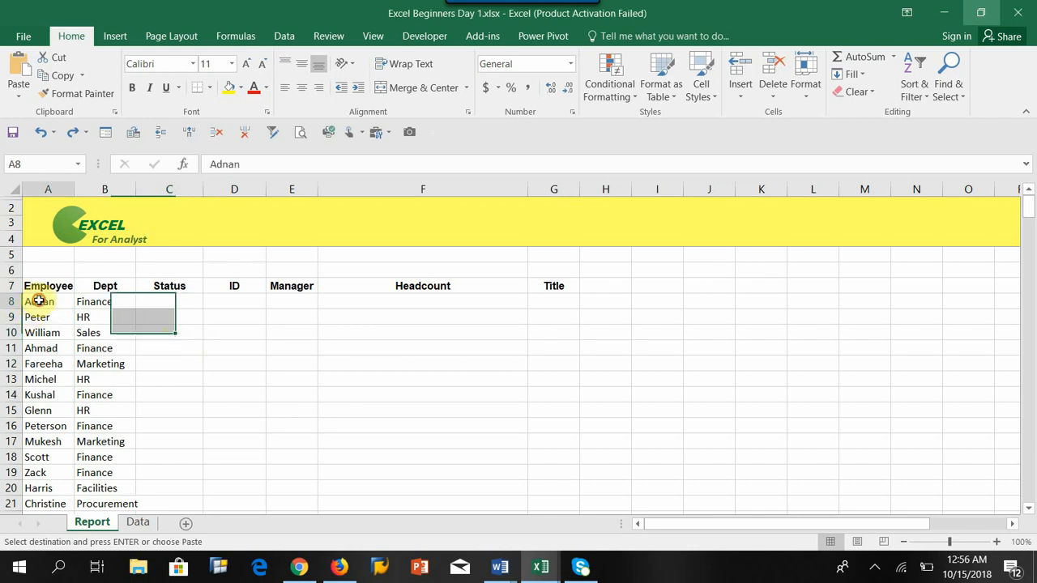
click(166, 301)
click(167, 337)
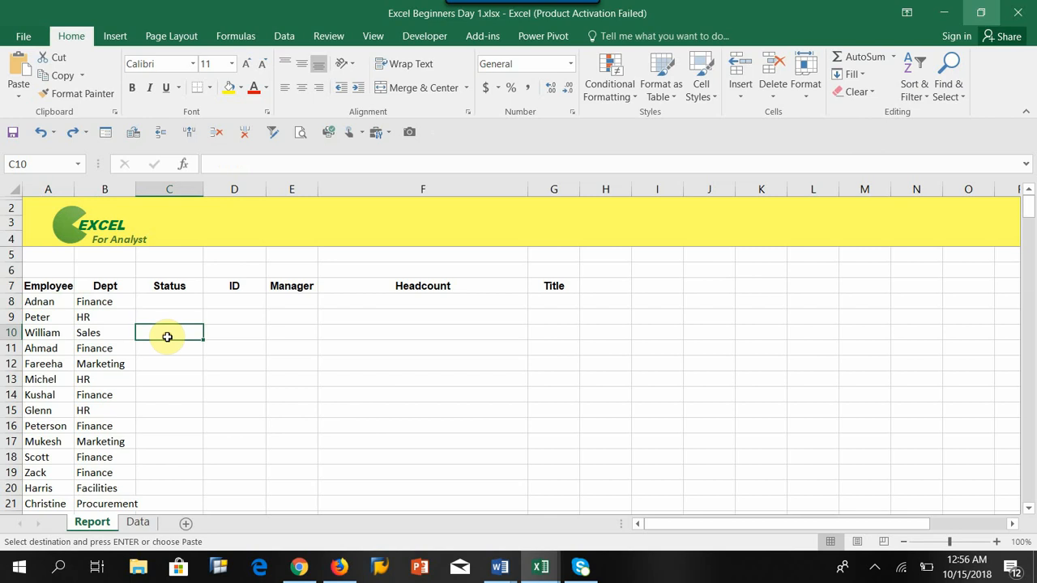
click(164, 301)
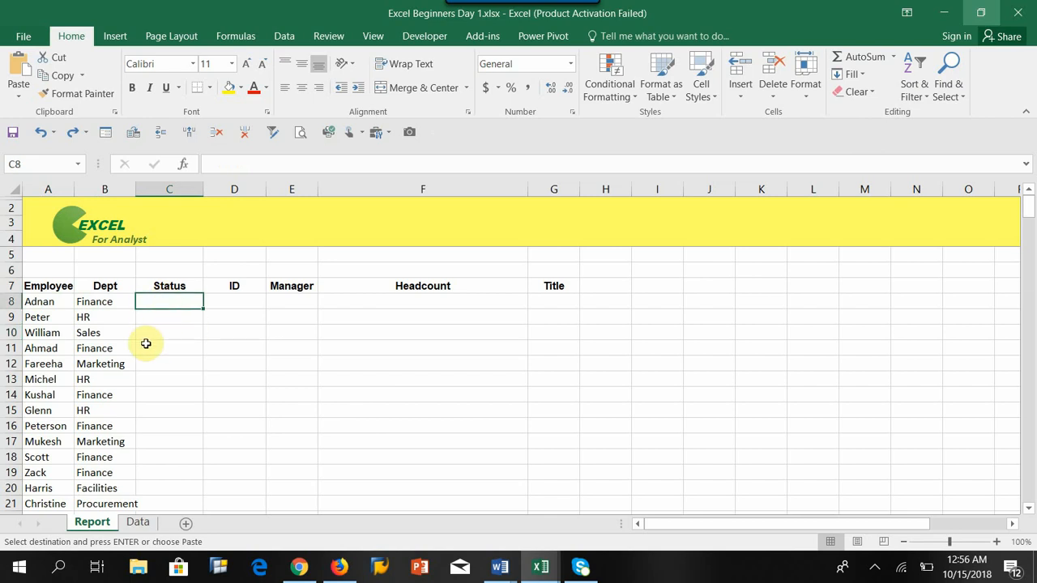
click(39, 302)
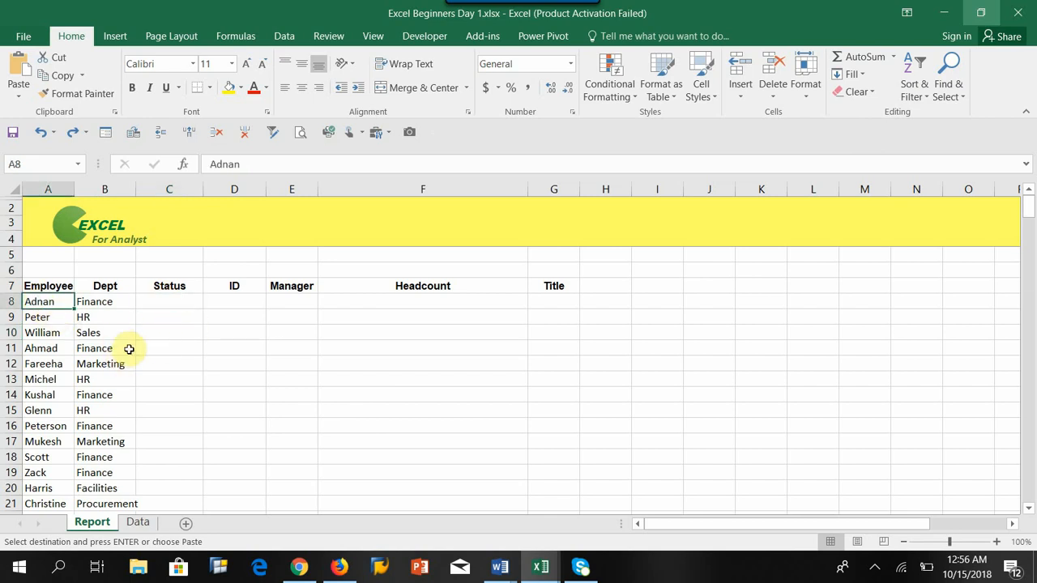
click(162, 302)
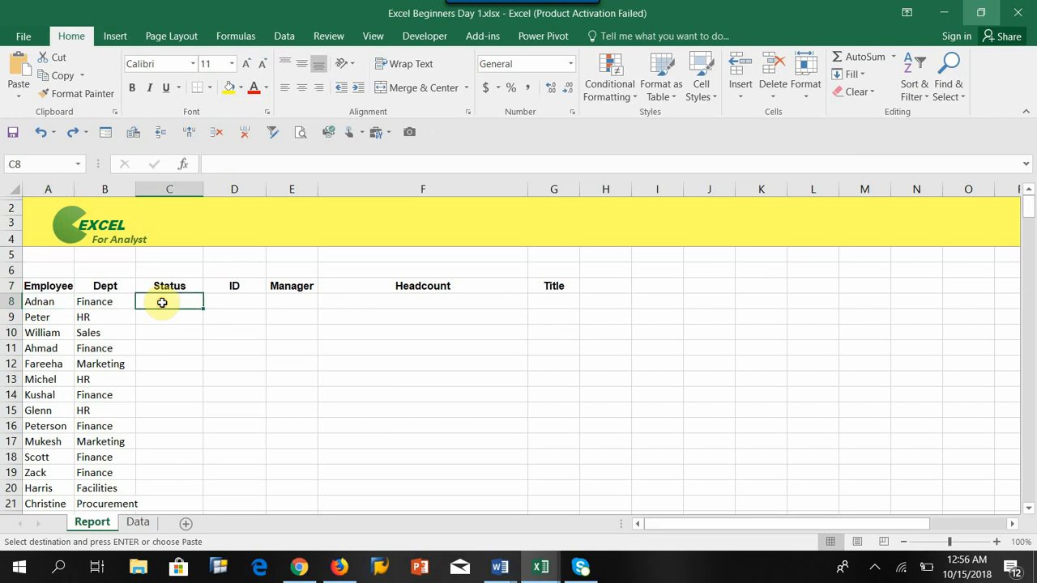
click(222, 301)
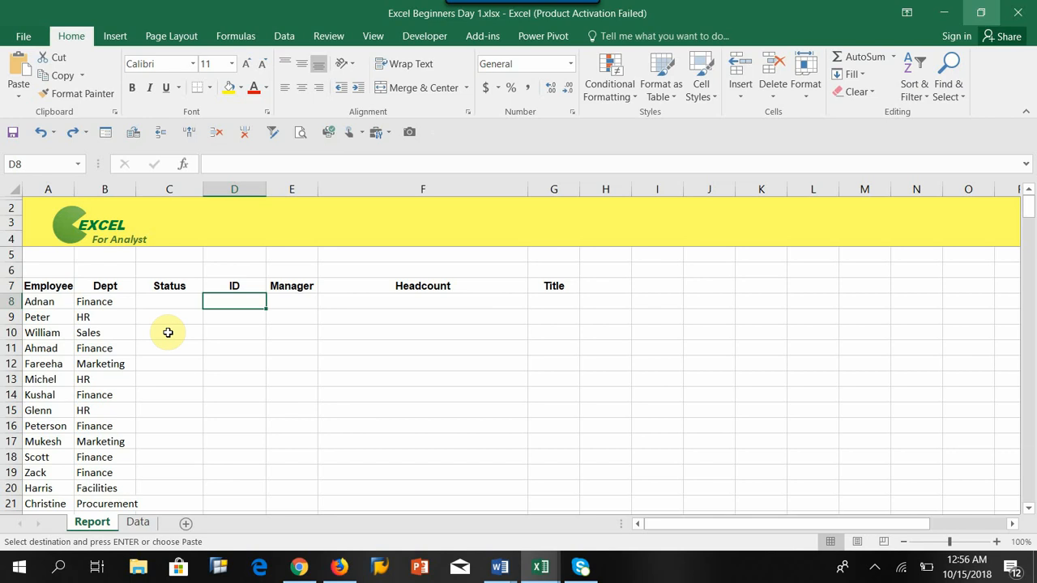
Step: Compare the Report sheet's employees and departments with the Name, Status and ID columns on the Data sheet
click(95, 301)
drag(95, 301, 104, 442)
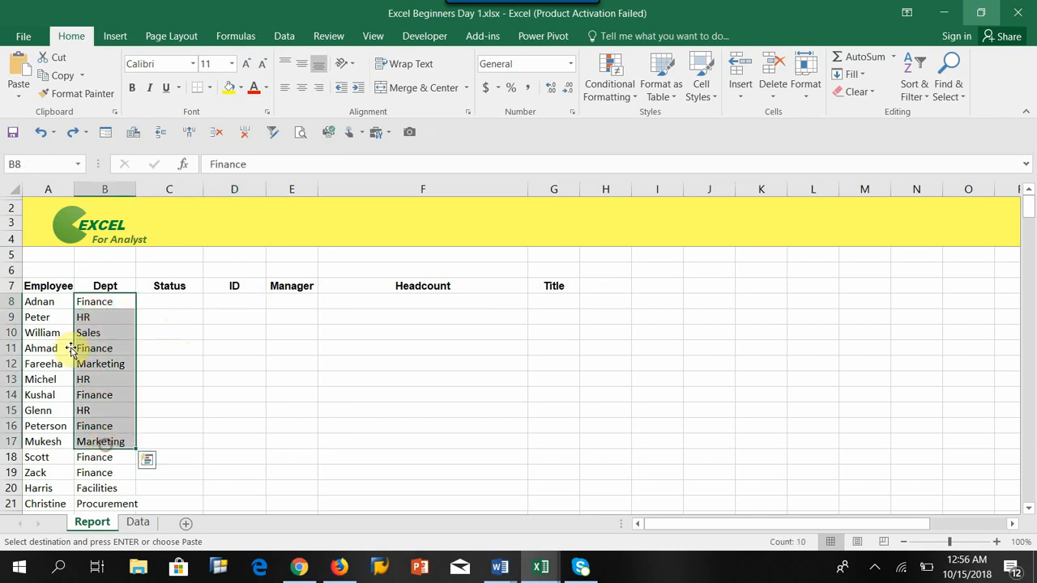
click(40, 300)
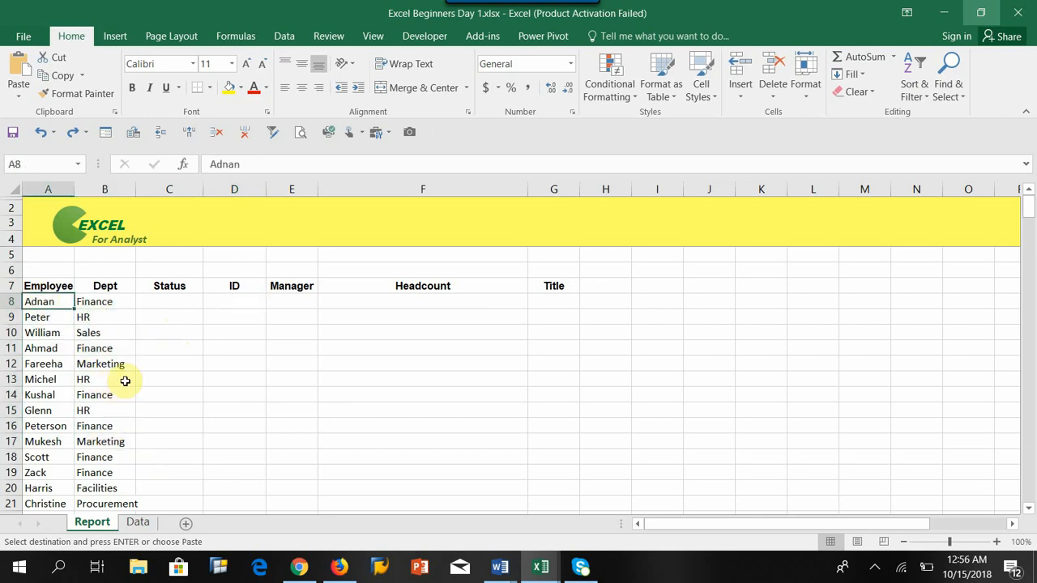
click(138, 523)
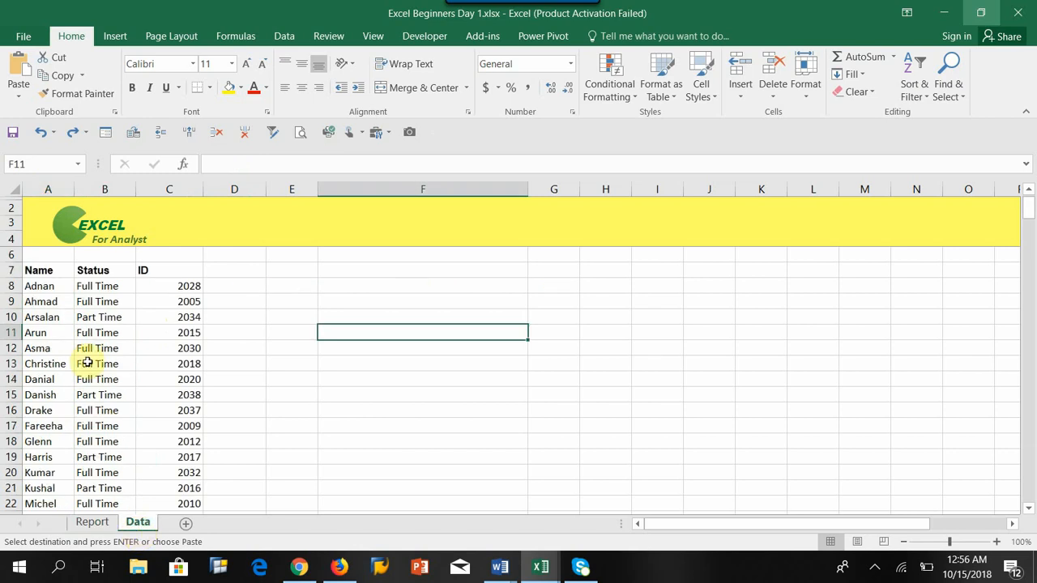
click(43, 288)
click(96, 286)
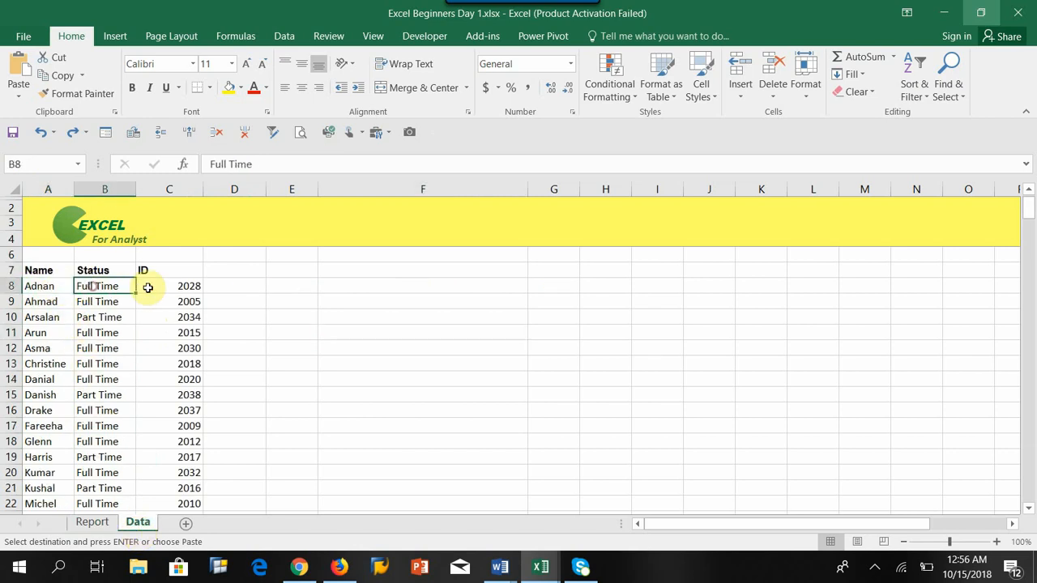
click(158, 286)
click(94, 524)
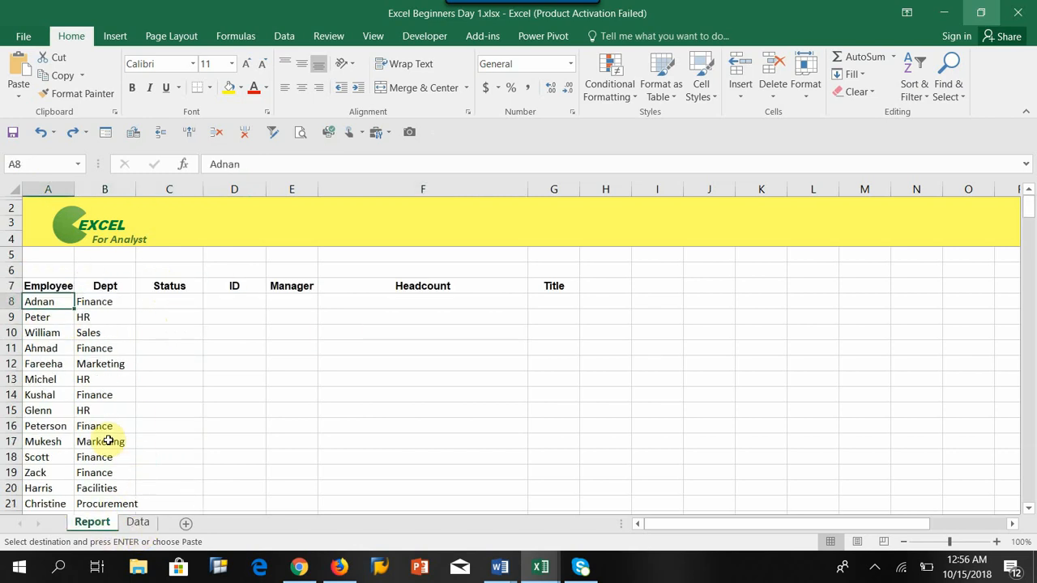
click(165, 301)
click(209, 303)
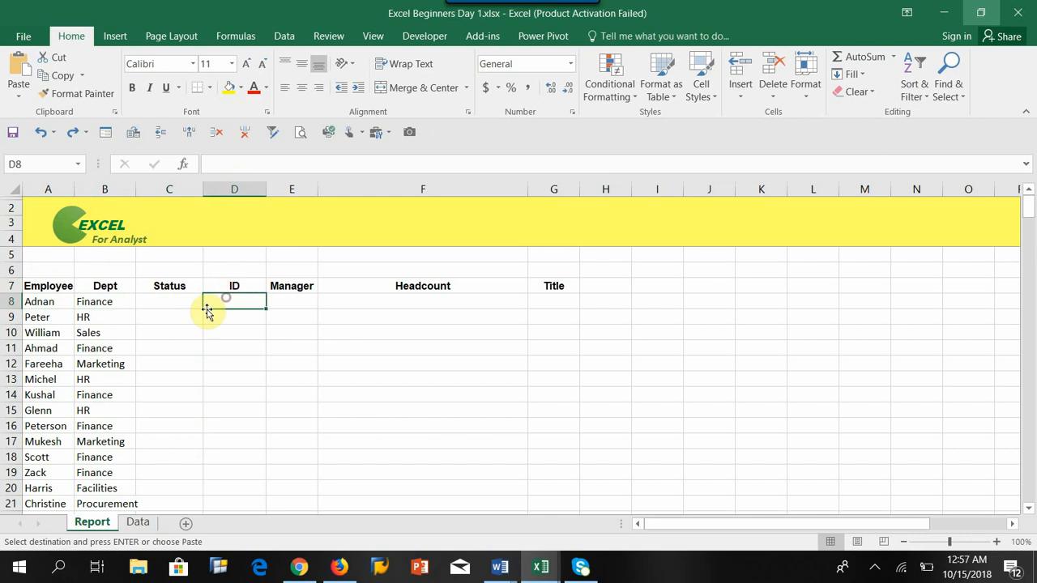
click(39, 301)
drag(39, 301, 44, 373)
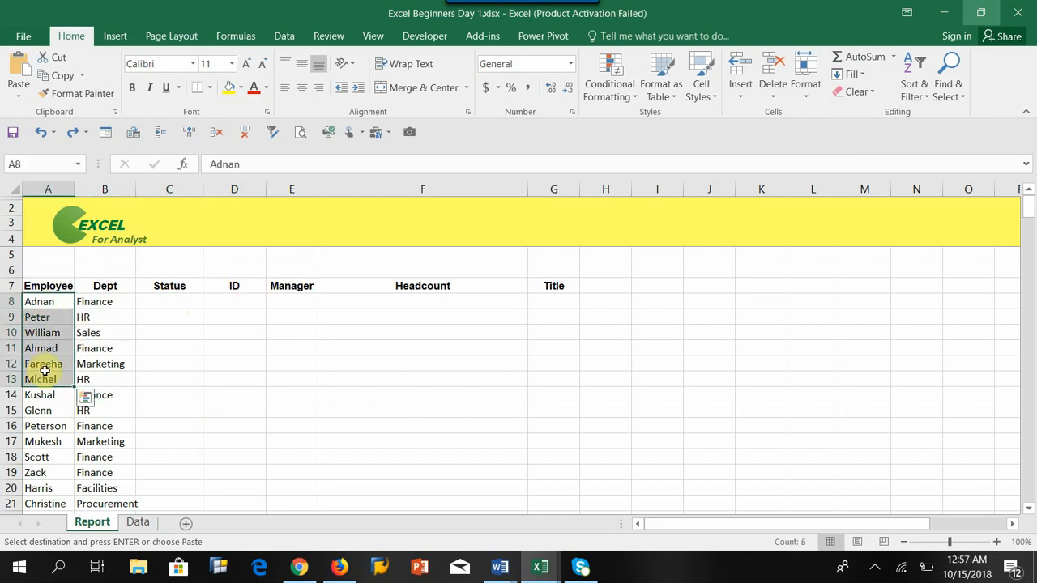
click(162, 301)
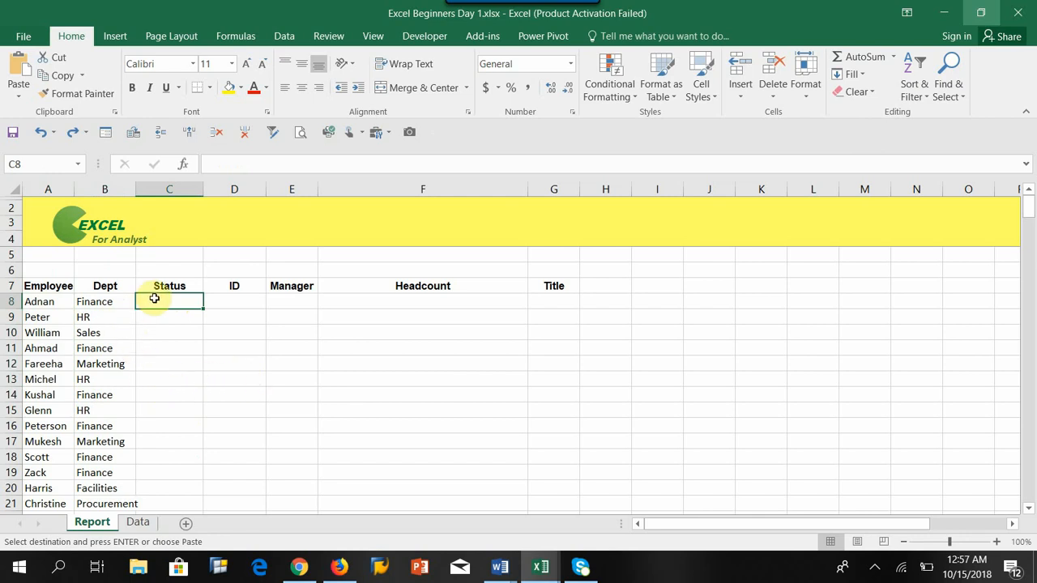
click(34, 303)
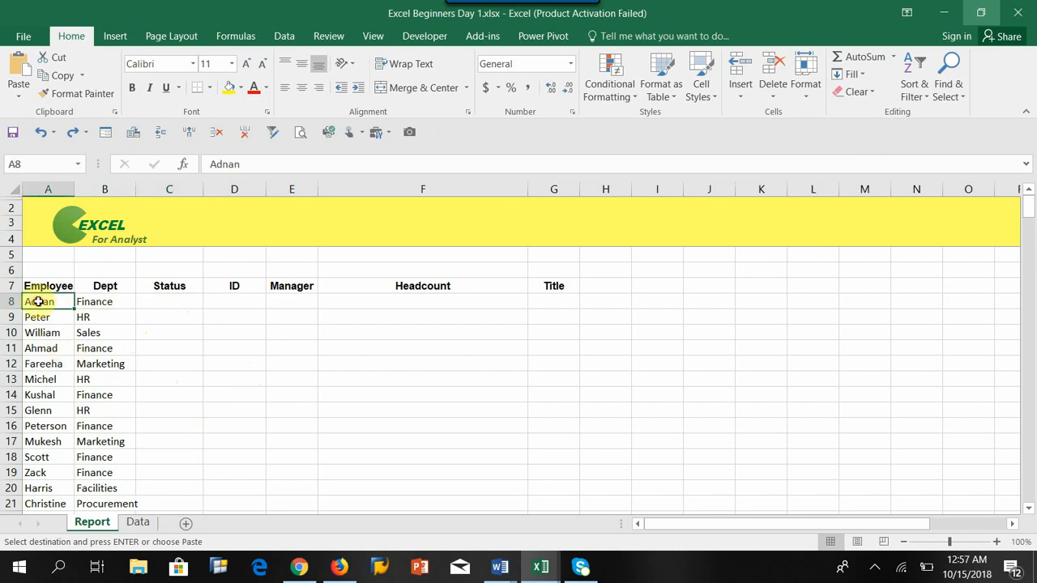
Step: Copy Adnan's Full Time status from the Data sheet and paste it into his Status cell on the Report sheet
click(137, 522)
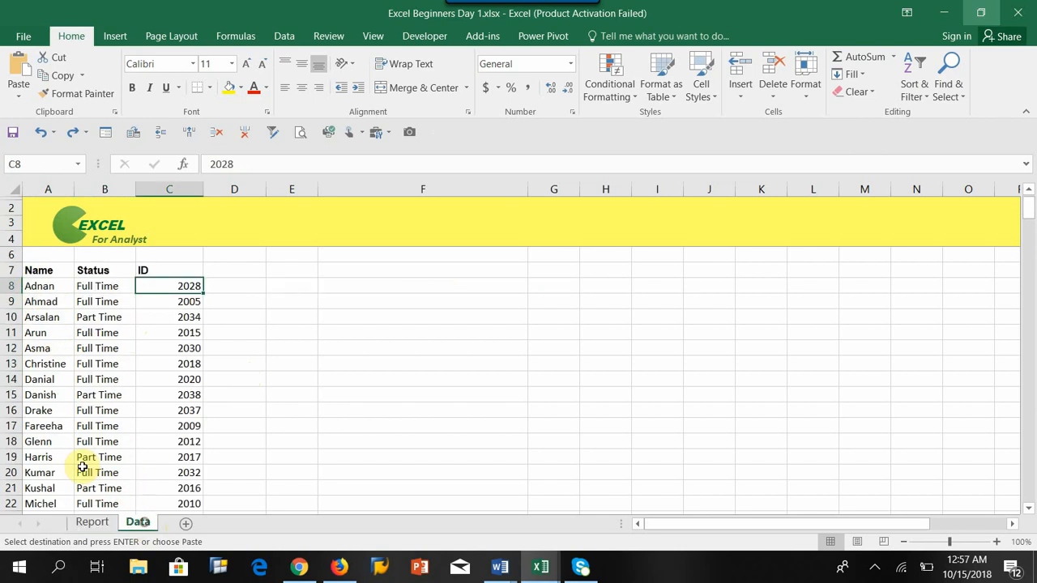
click(30, 288)
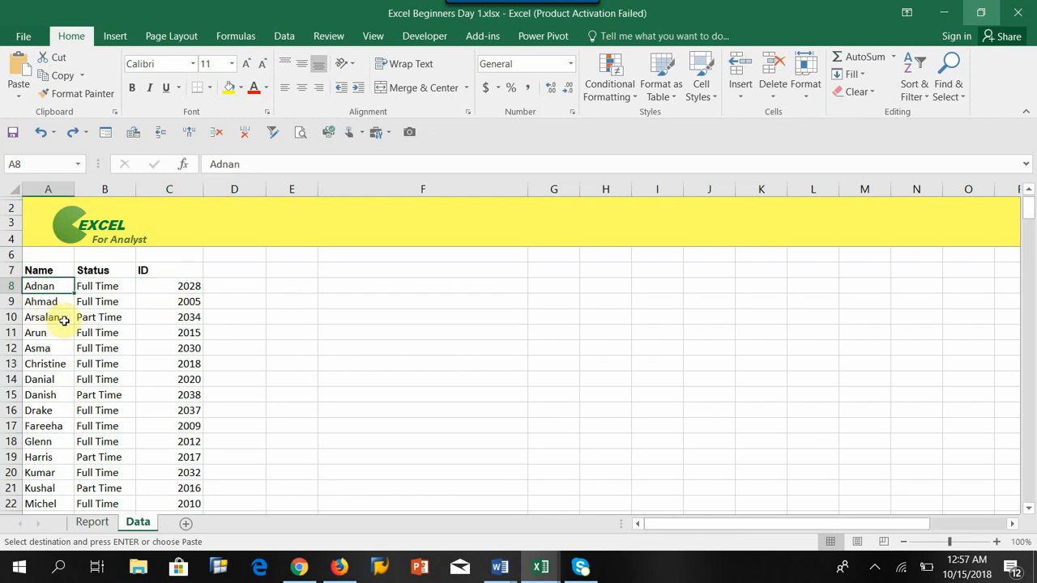
click(102, 287)
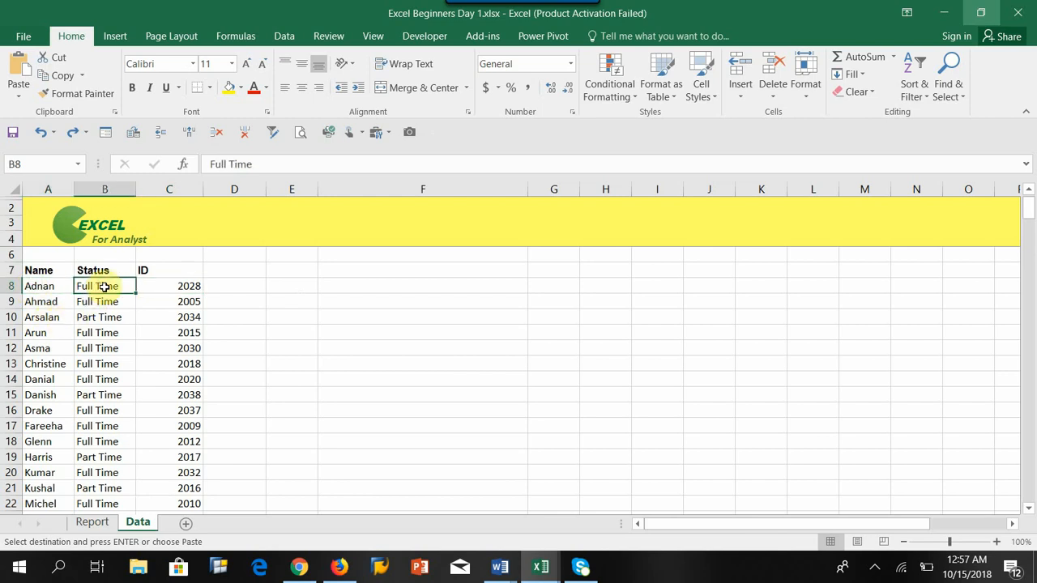
click(165, 284)
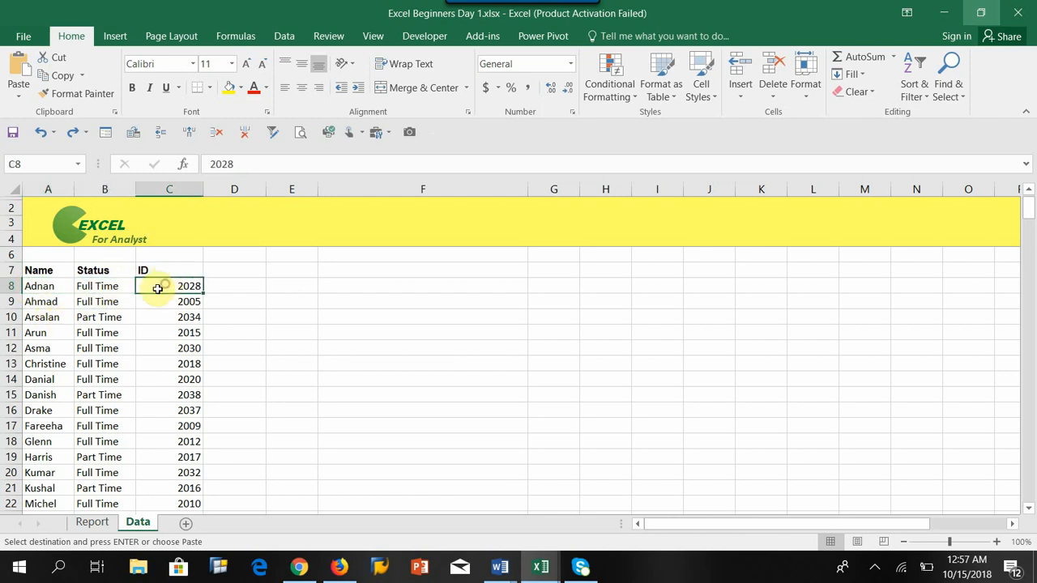
click(103, 287)
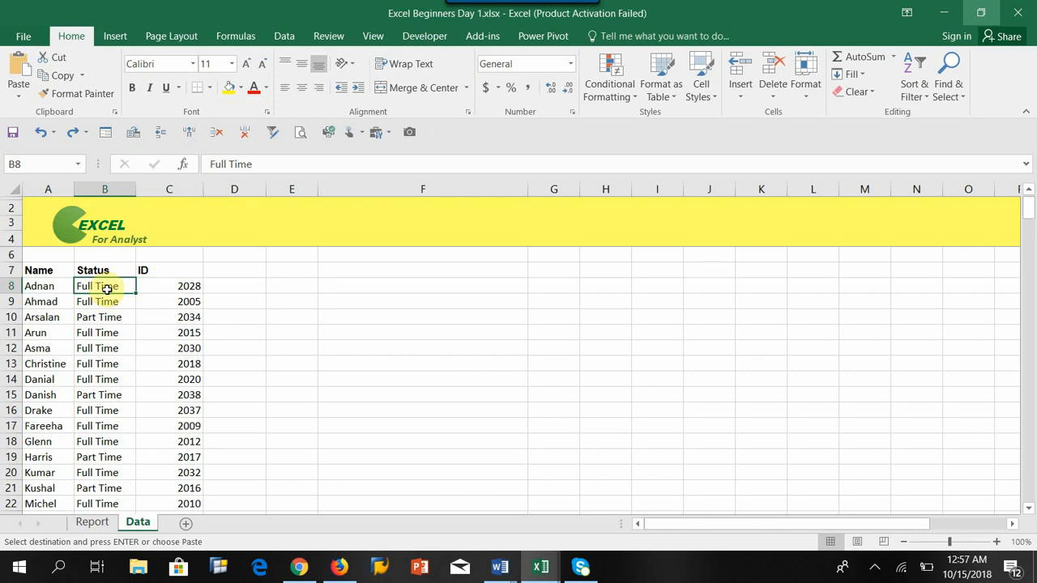
click(97, 522)
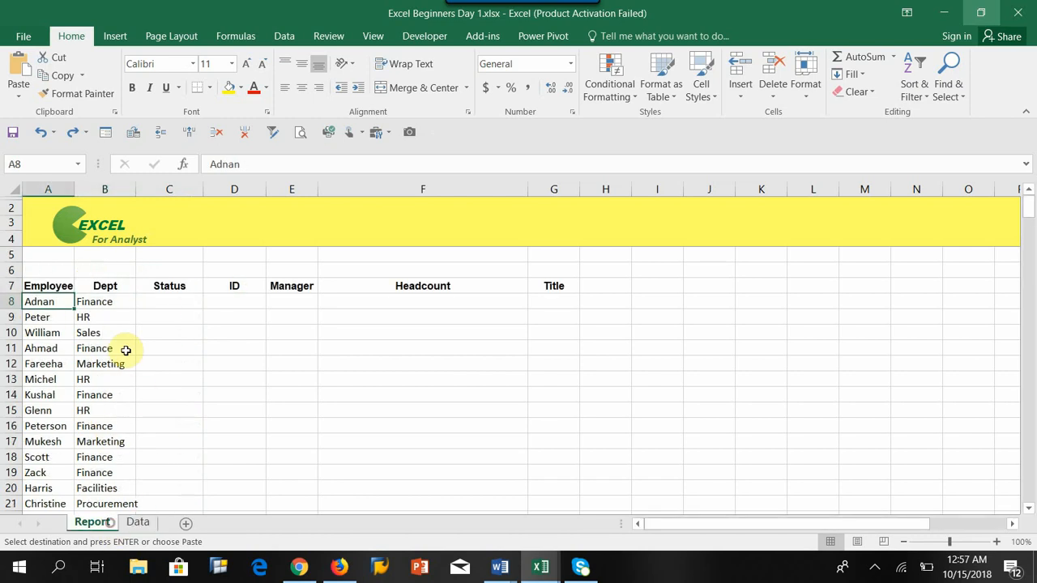
click(154, 303)
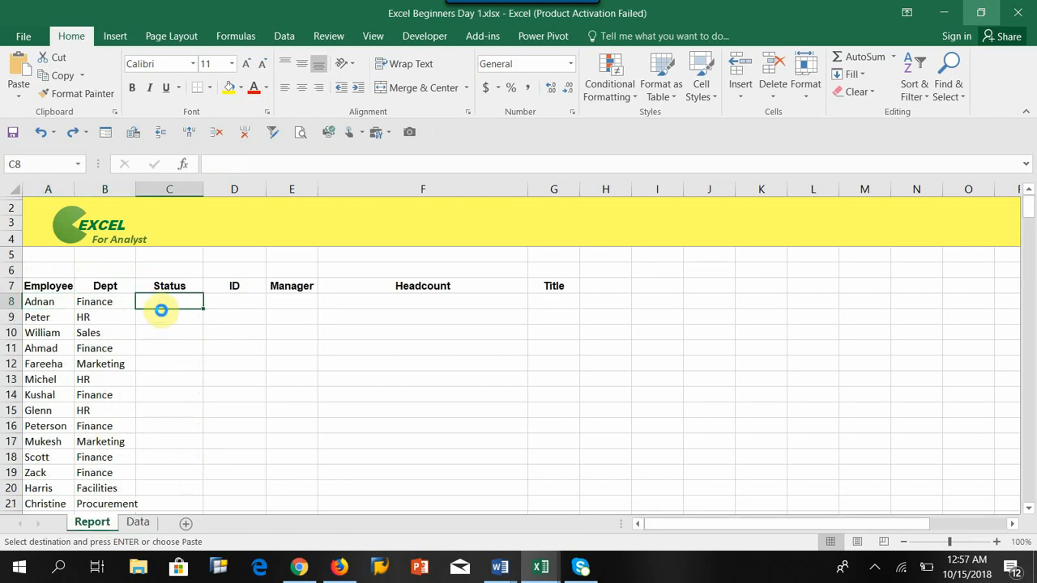
text(Full Time)
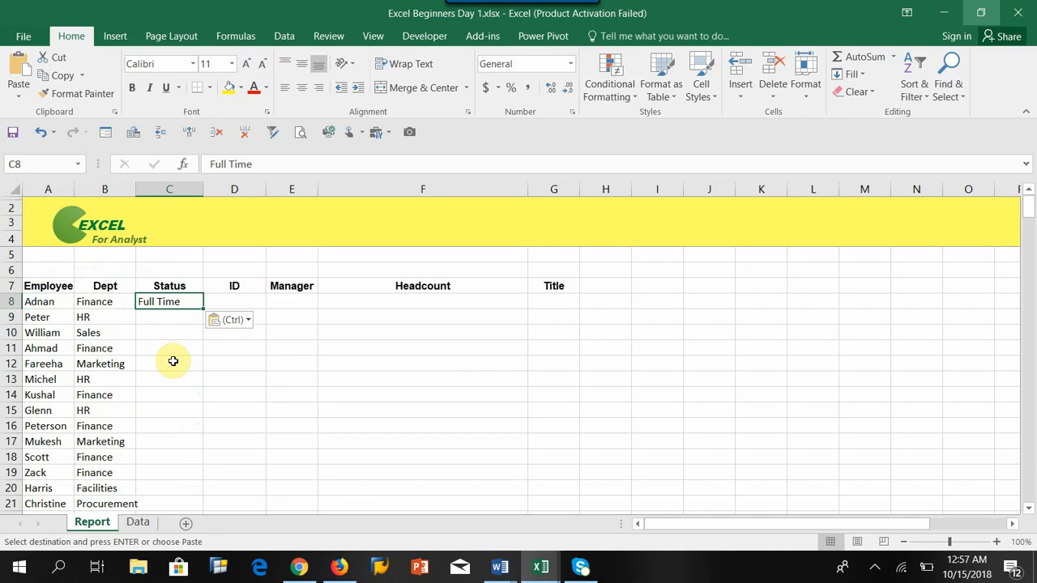
Step: Search the Data sheet for Peter and copy his Part Time status
click(34, 319)
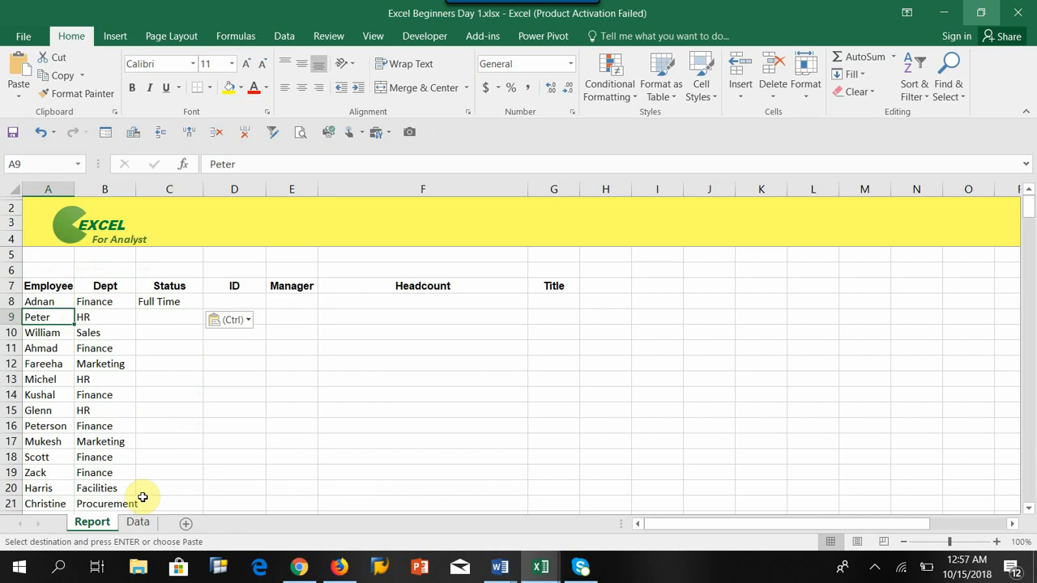
click(138, 524)
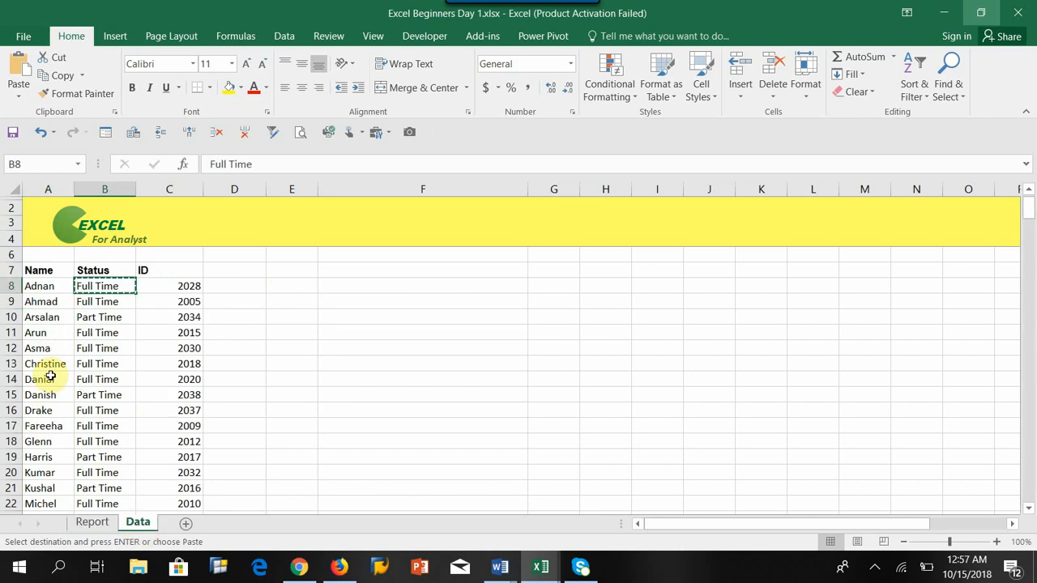
click(47, 350)
key(Escape)
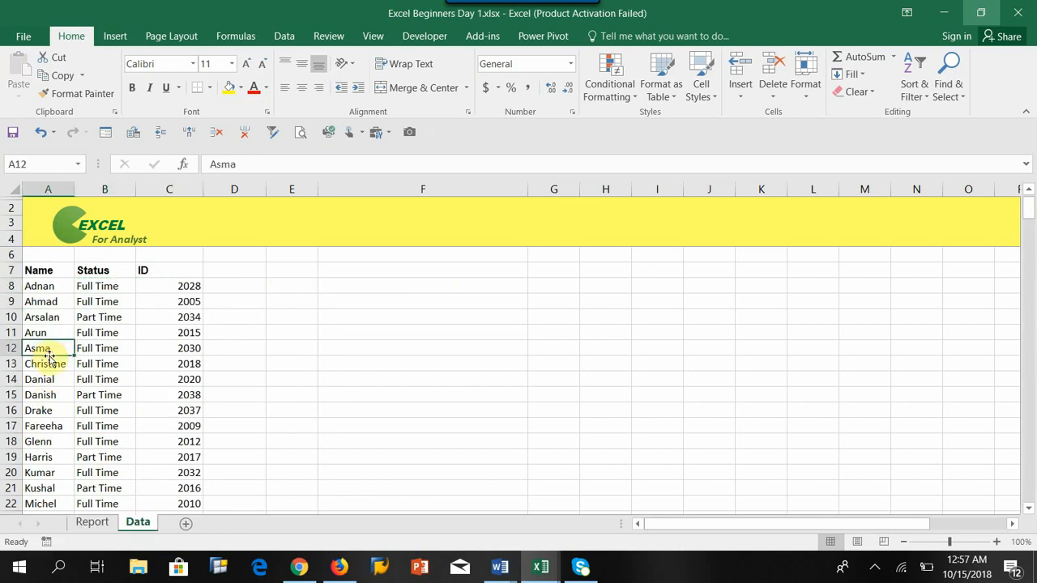
key(ctrl+f)
text(Peter)
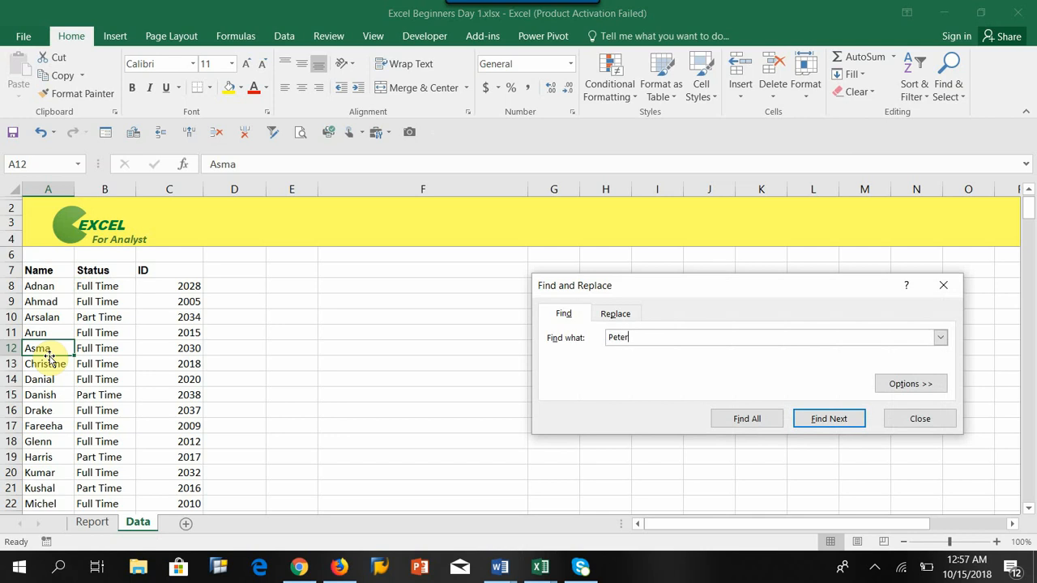
key(Return)
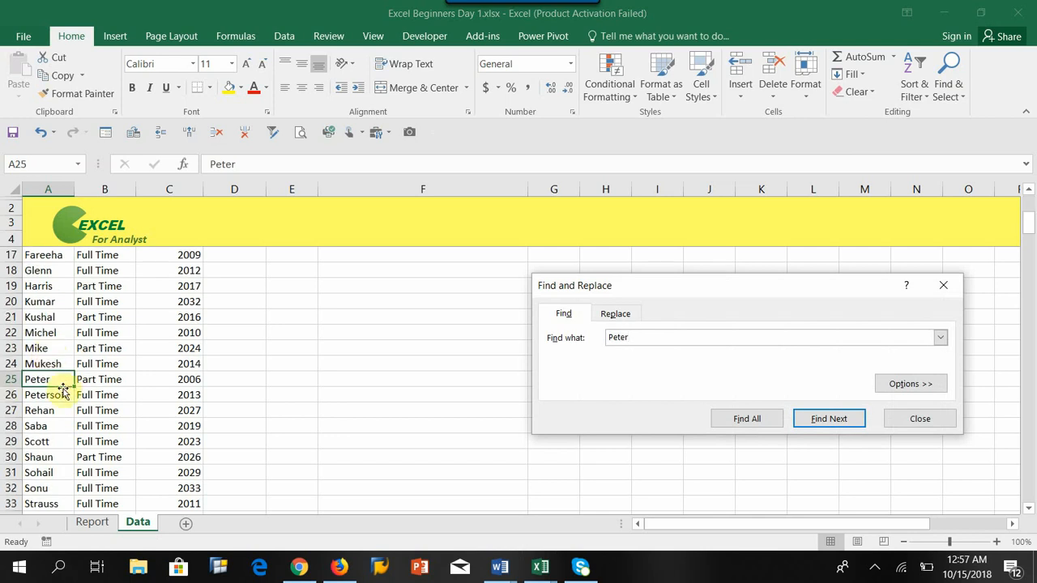
click(919, 421)
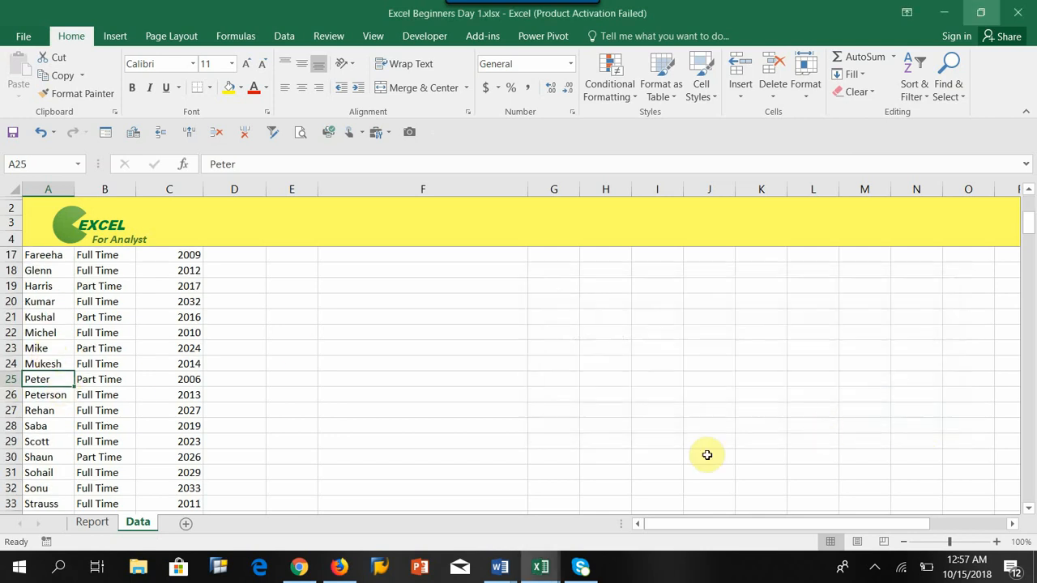
click(101, 376)
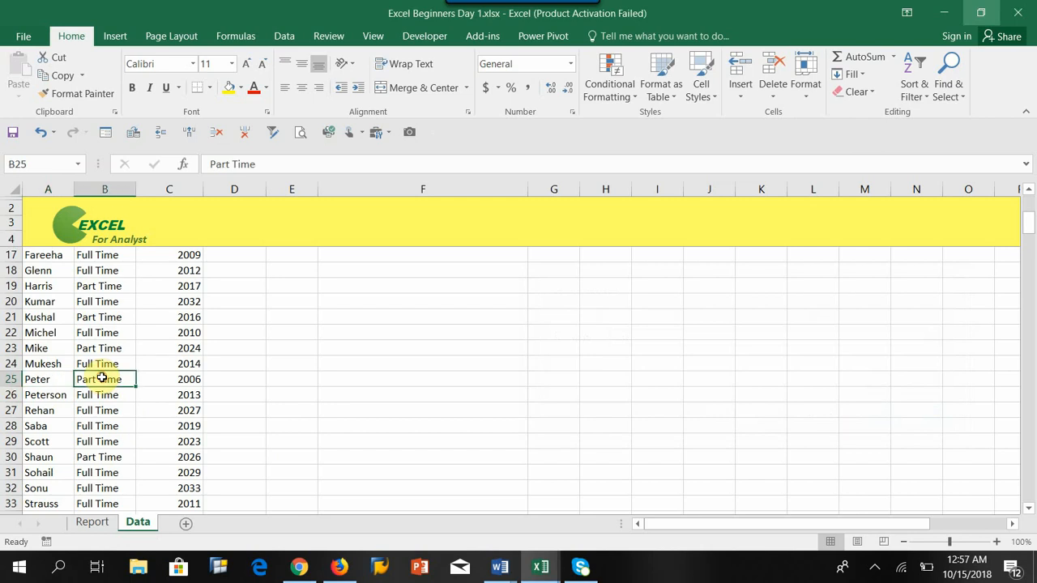
key(ctrl+c)
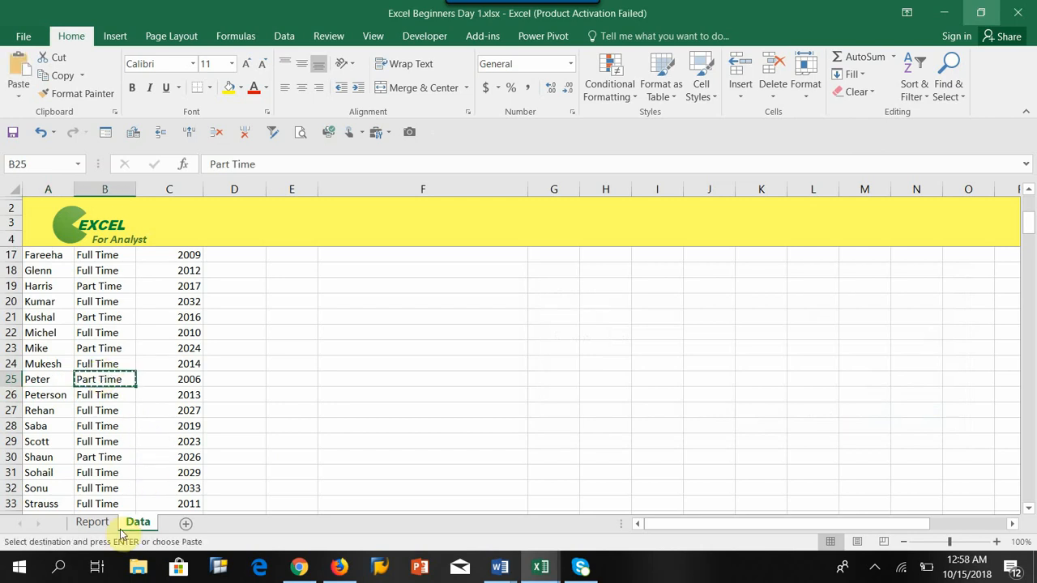
Step: Paste Peter's Part Time status into his Status cell on the Report sheet
click(92, 522)
click(177, 316)
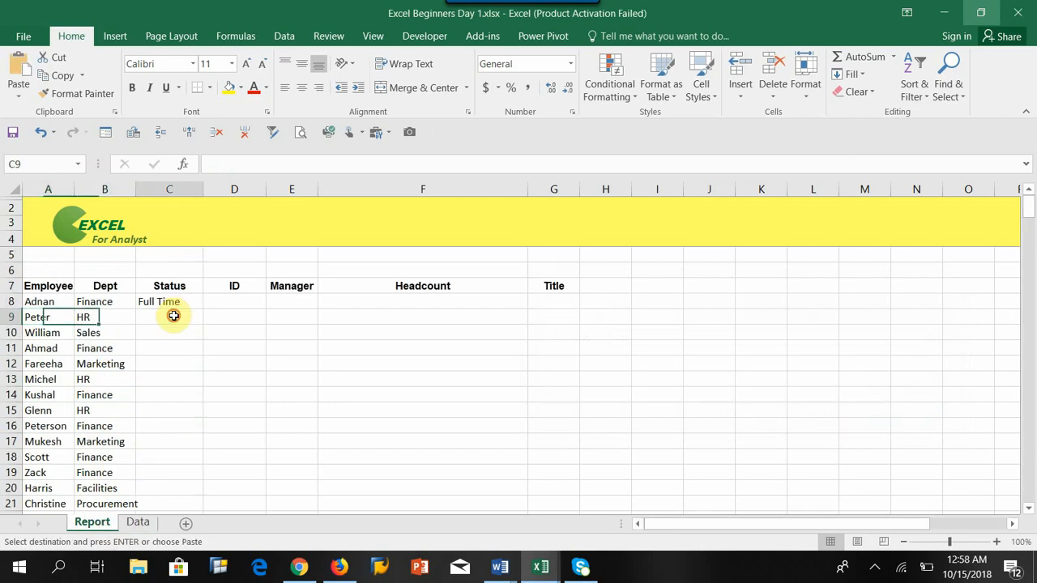
key(ctrl+v)
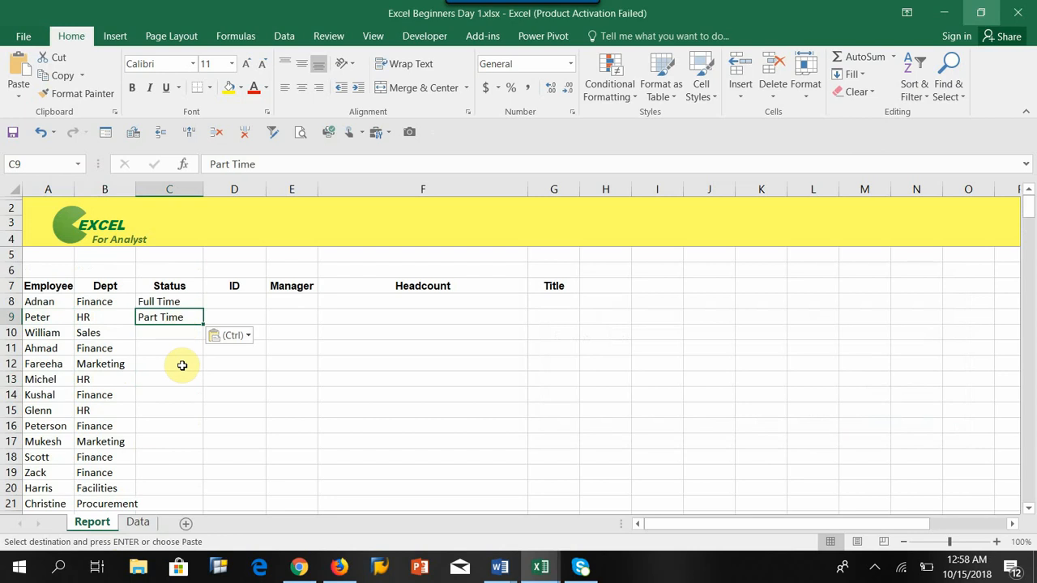
Step: Search the Data sheet for William and copy his Part Time status
click(47, 333)
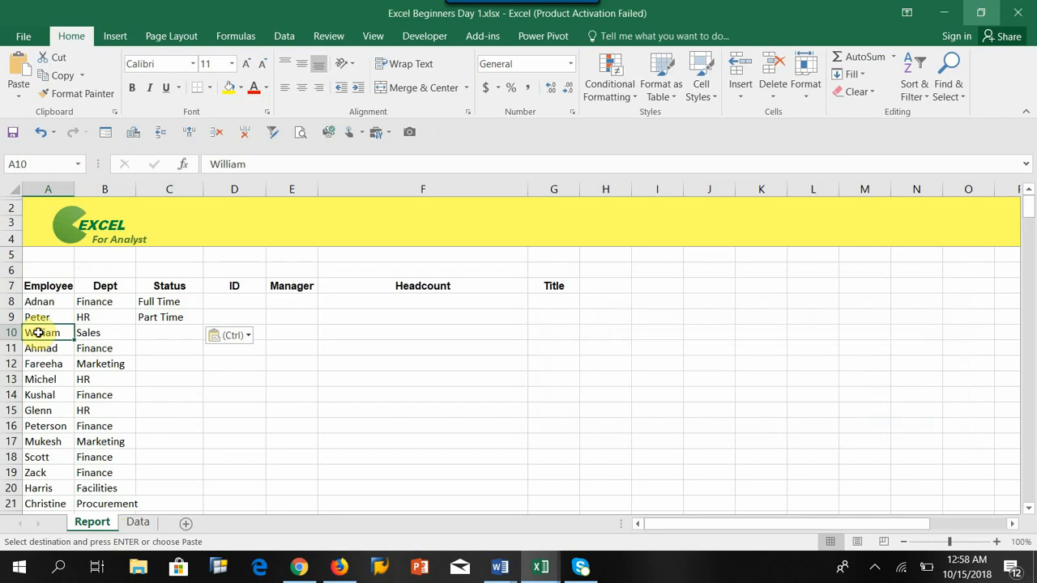
click(138, 523)
click(77, 319)
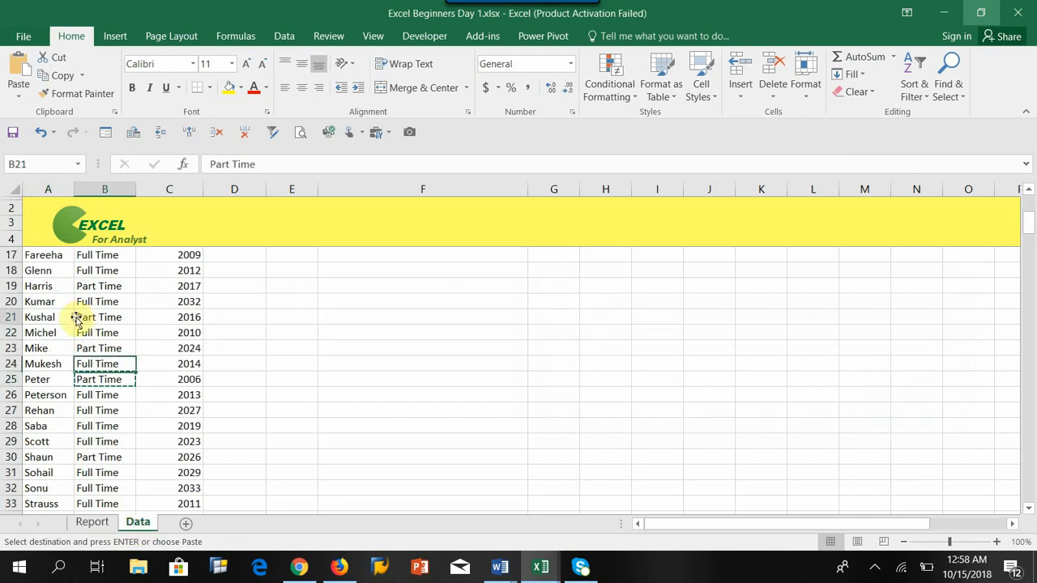
key(Escape)
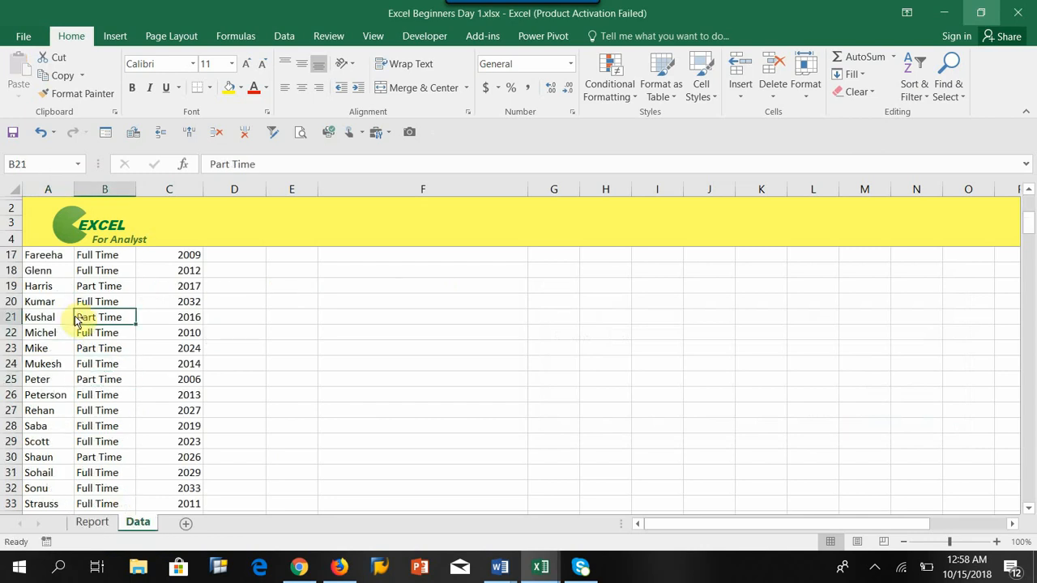
key(ctrl+f)
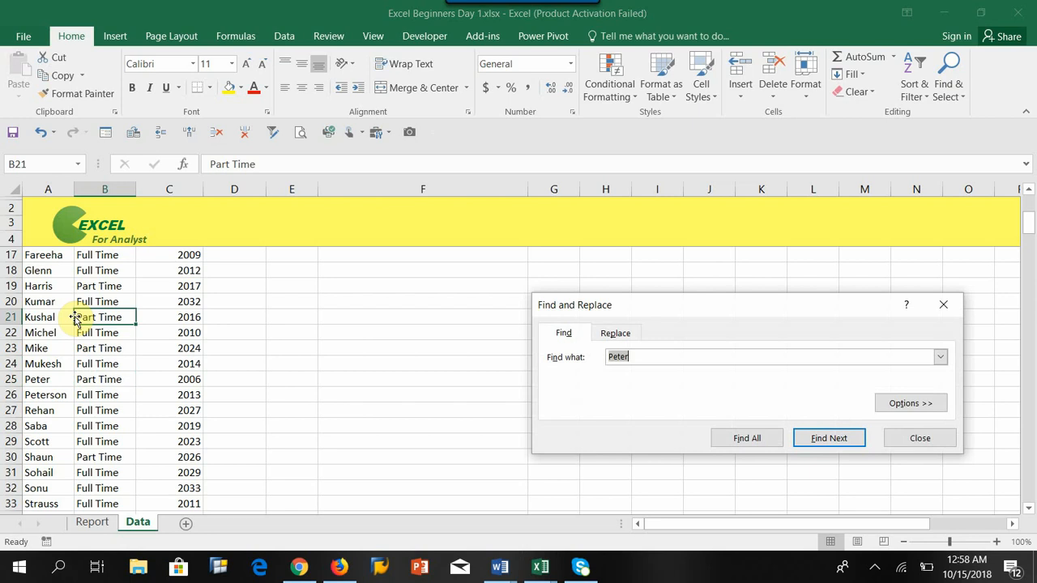
text(William)
key(Return)
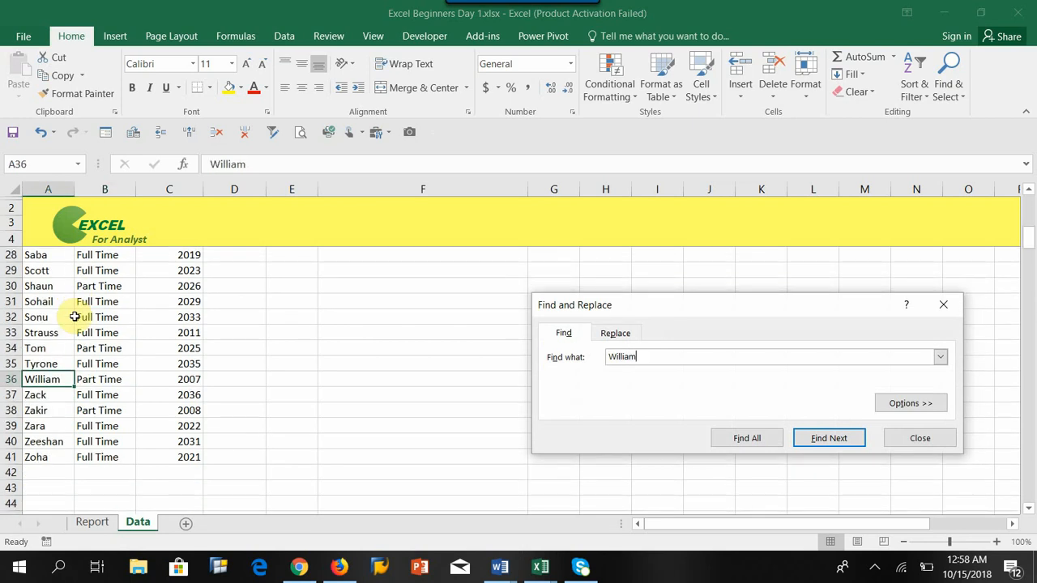
click(896, 437)
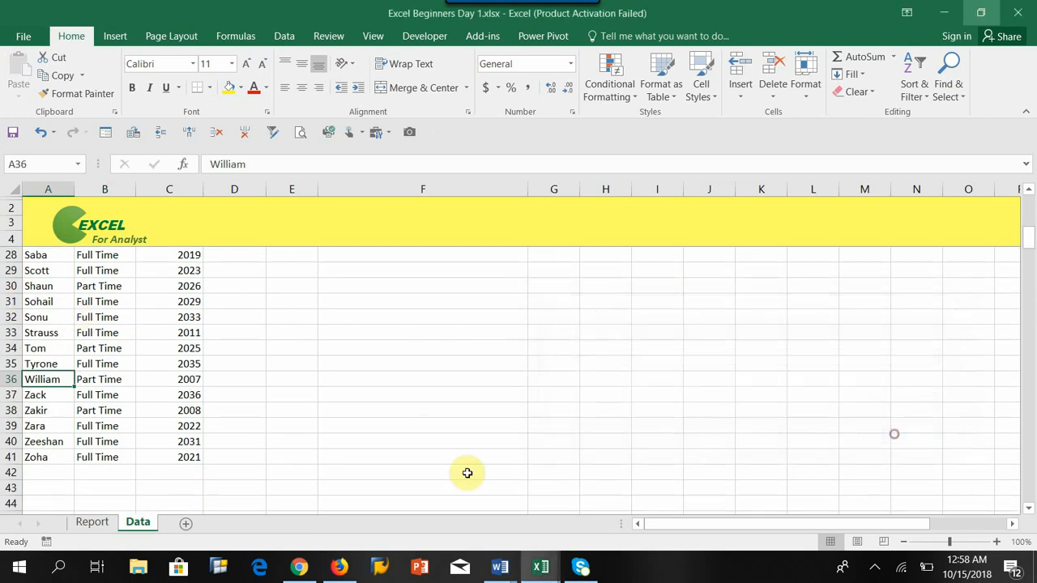
click(116, 380)
click(27, 380)
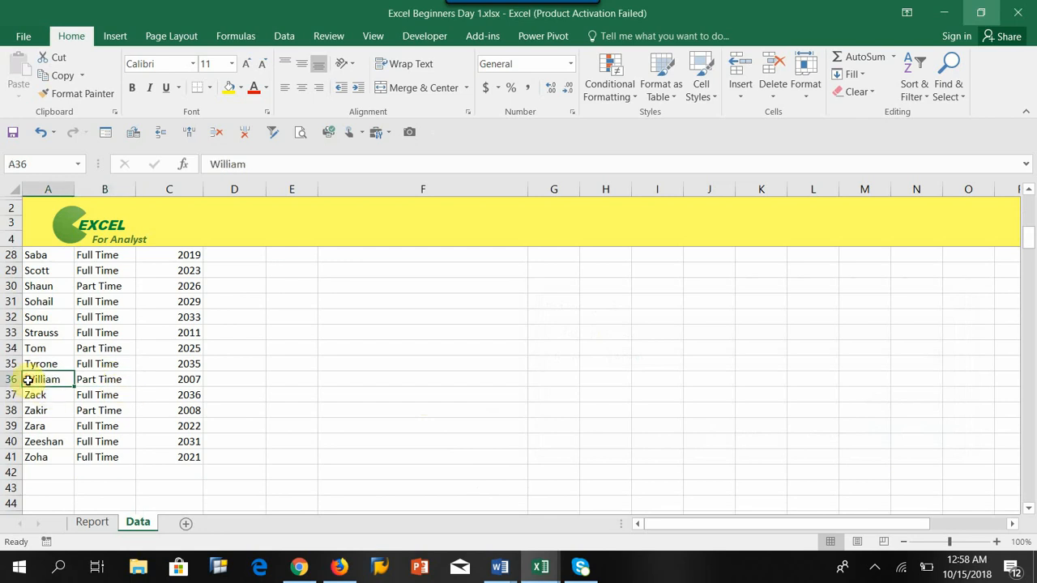
click(86, 379)
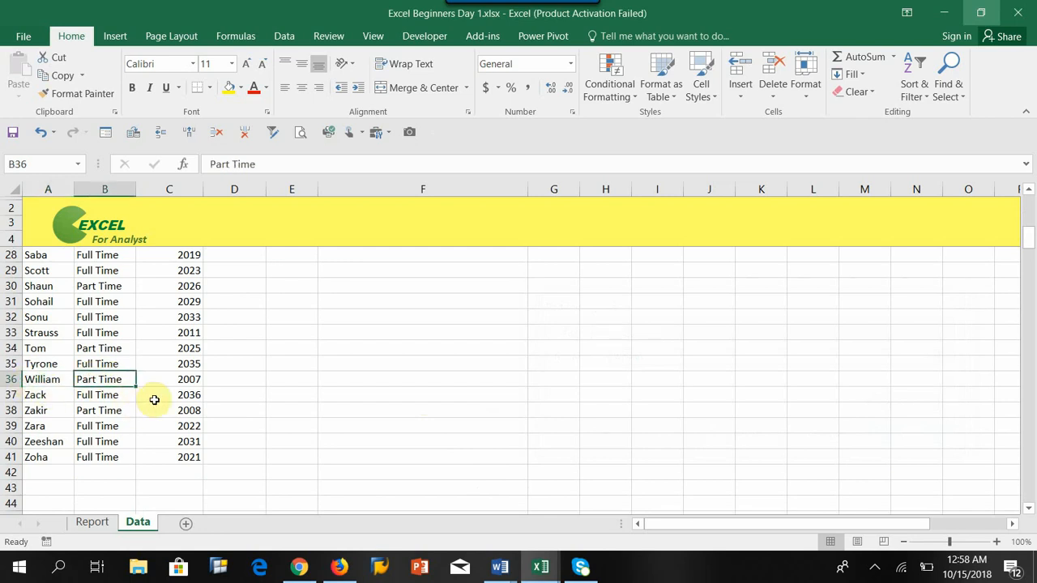
key(ctrl+c)
Step: Paste William's Part Time status into his Status cell on the Report sheet
click(97, 522)
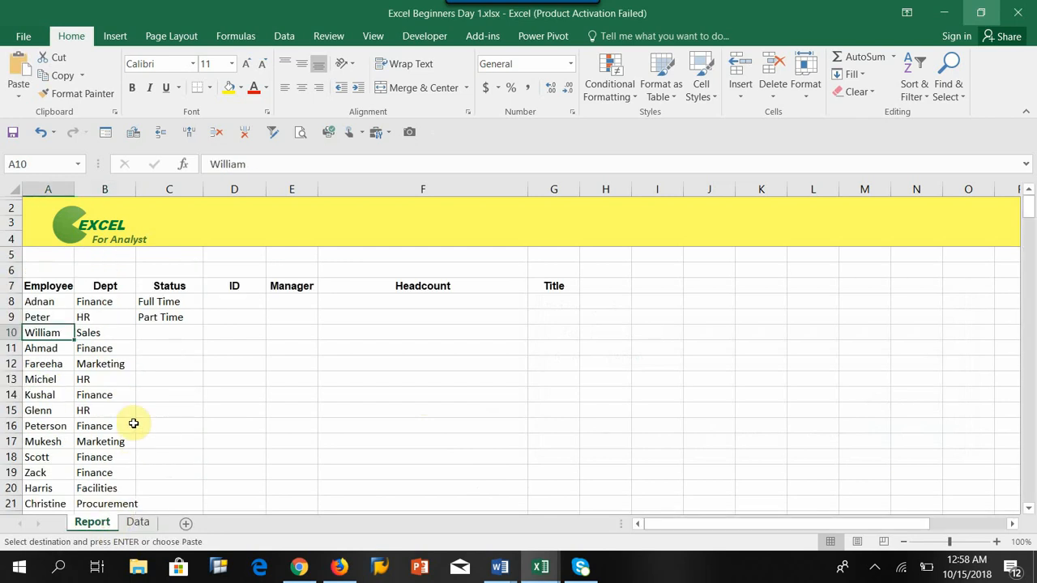
click(147, 333)
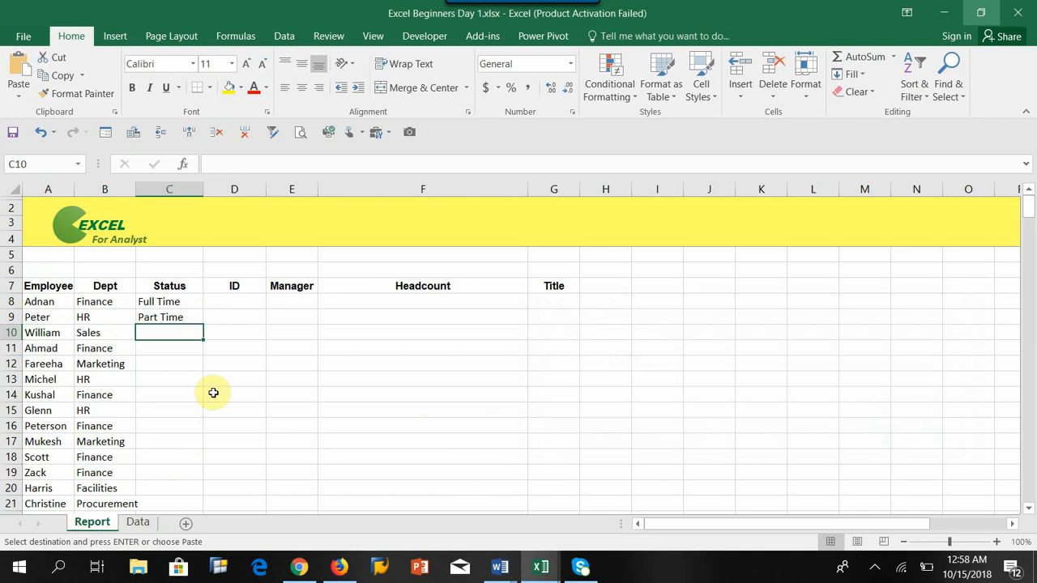
key(ctrl+v)
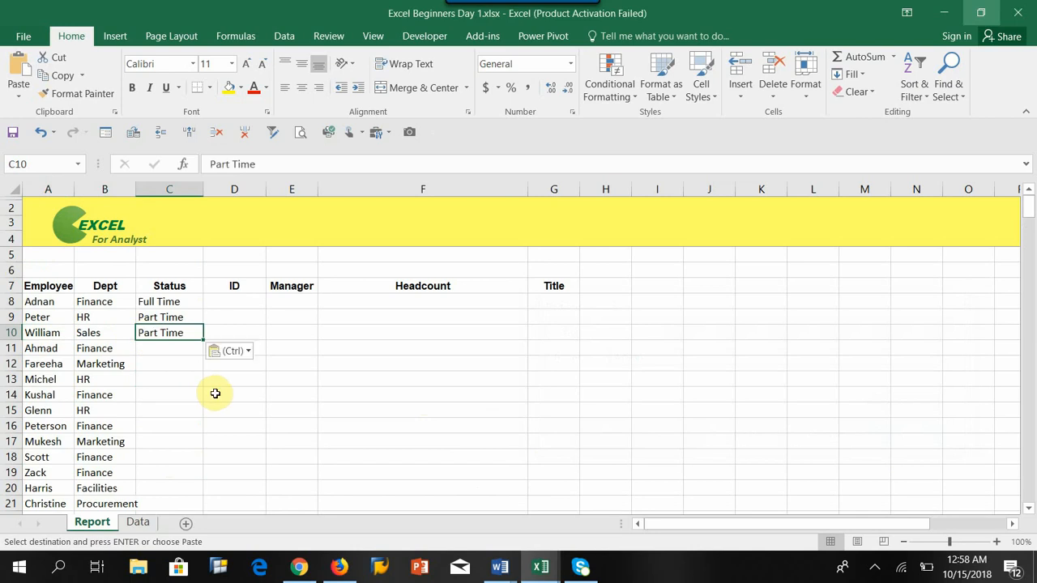
Step: Clear the three manually pasted statuses in C8 to C10 of the Report sheet
click(40, 351)
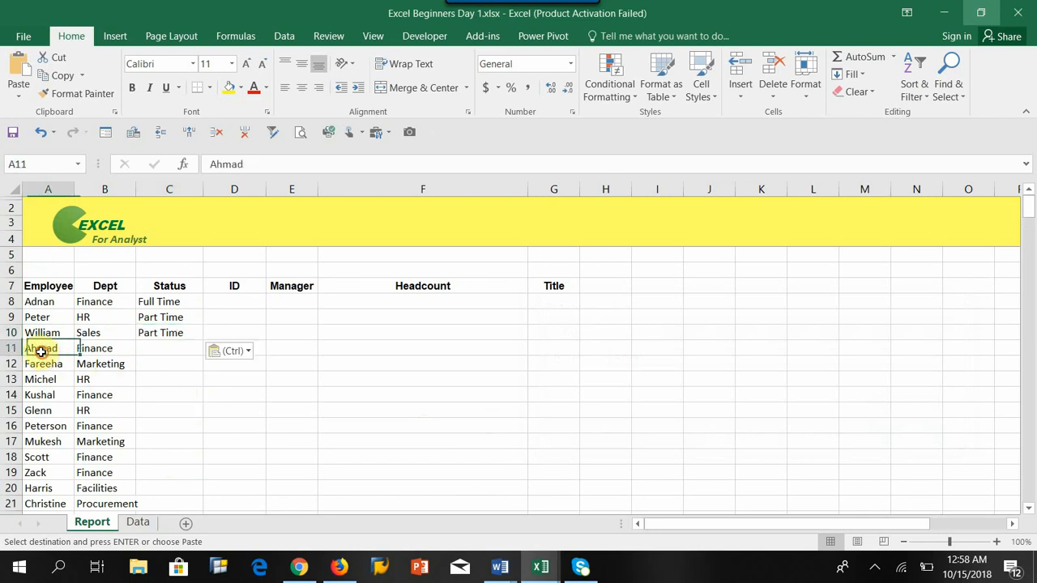
click(164, 347)
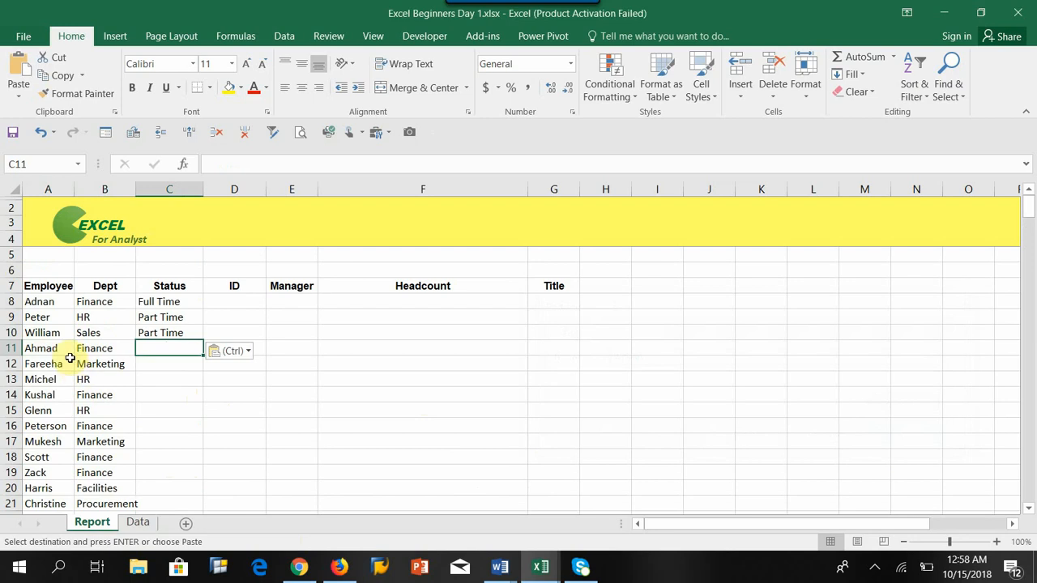
click(40, 349)
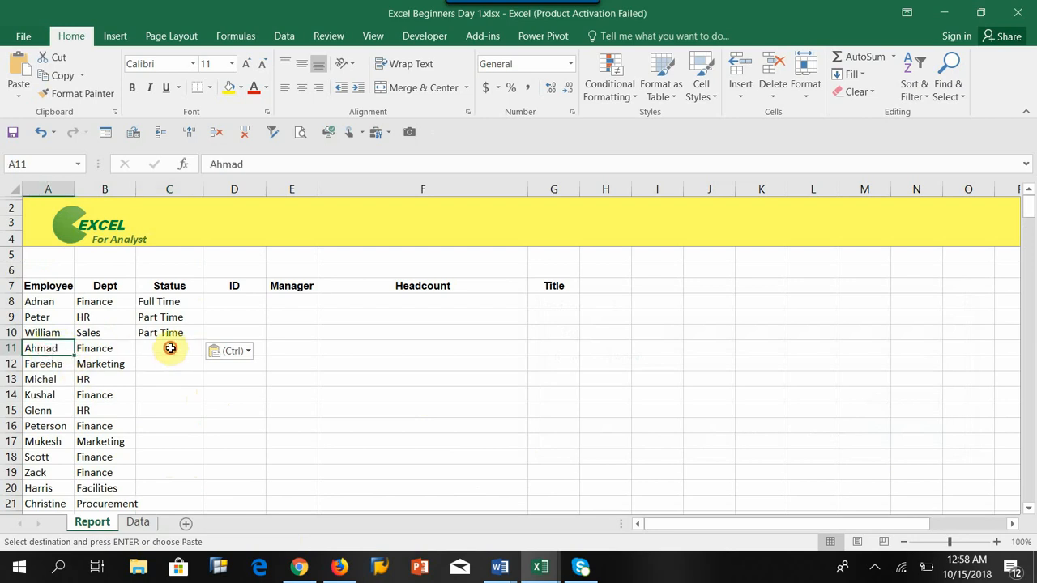
click(168, 347)
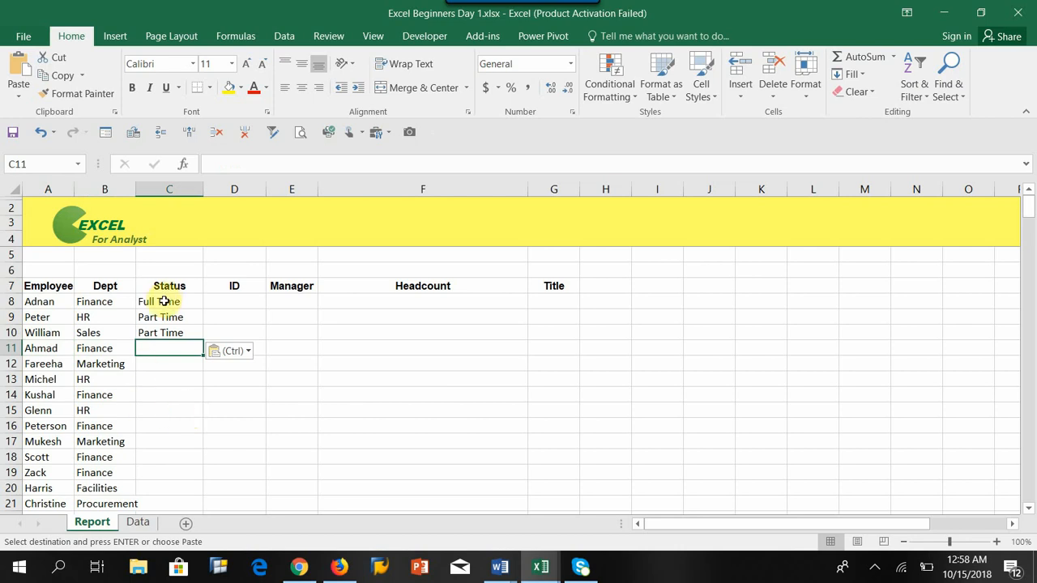
drag(164, 302, 164, 334)
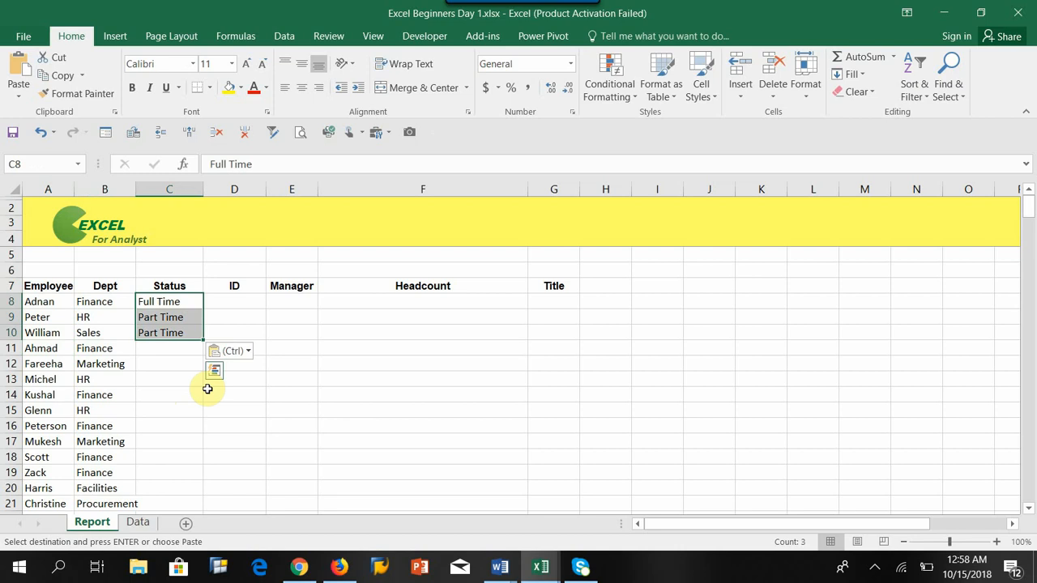
key(Delete)
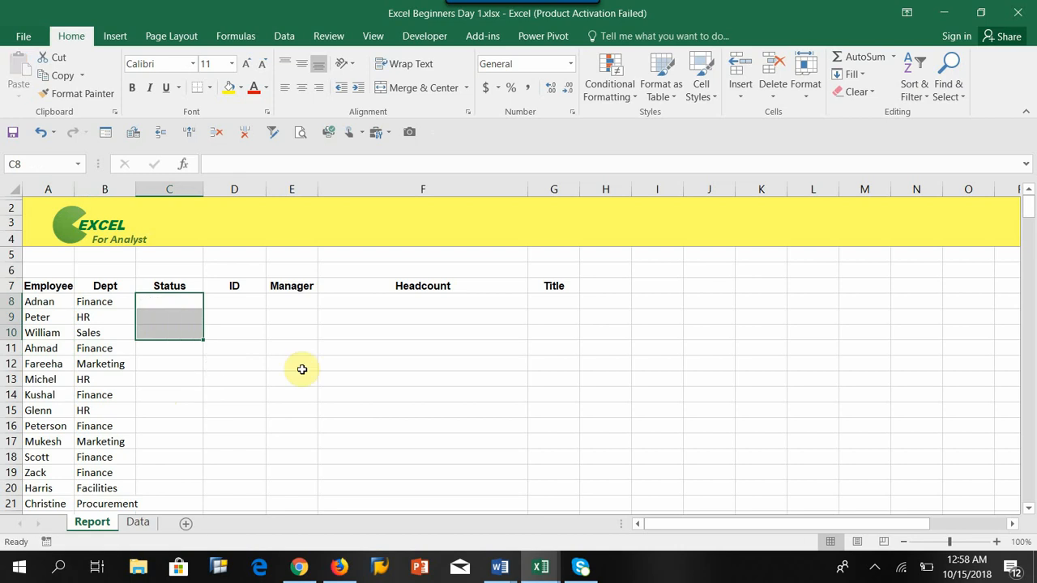
Step: Locate VLOOKUP through Insert Function's Lookup & Reference category for C8, then cancel its arguments dialog
click(153, 301)
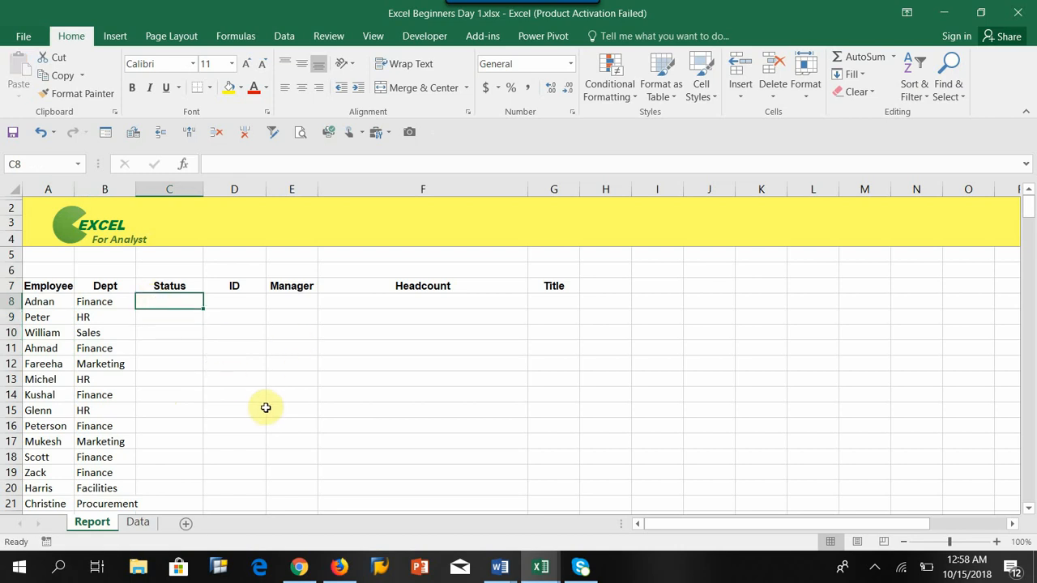
click(184, 166)
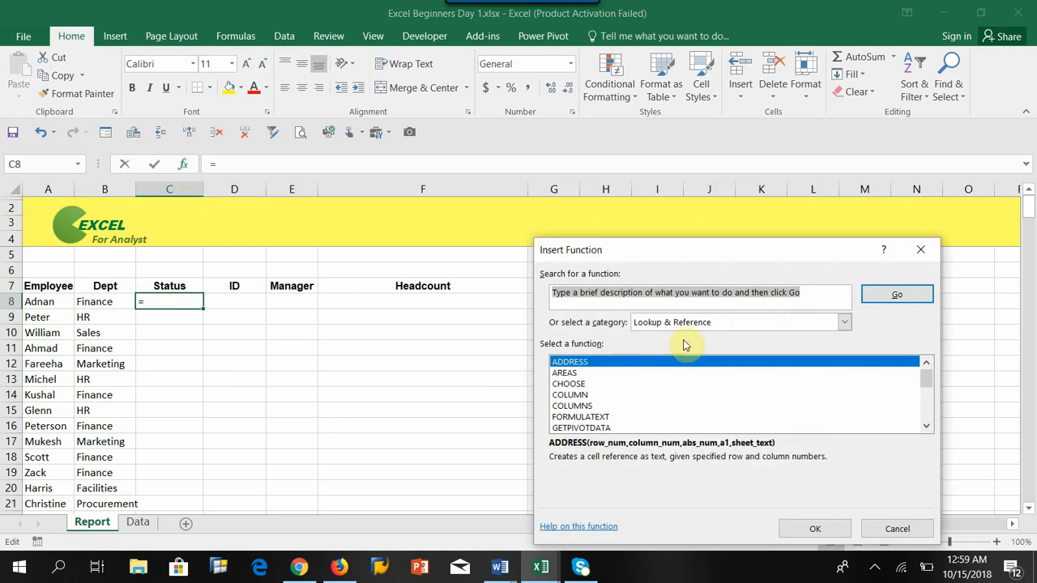
click(843, 322)
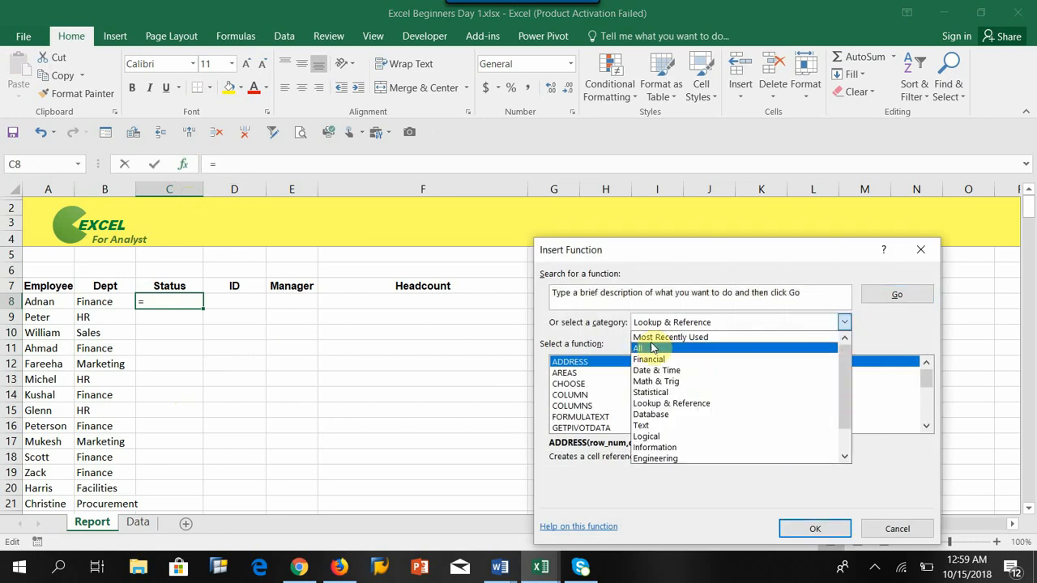
click(658, 404)
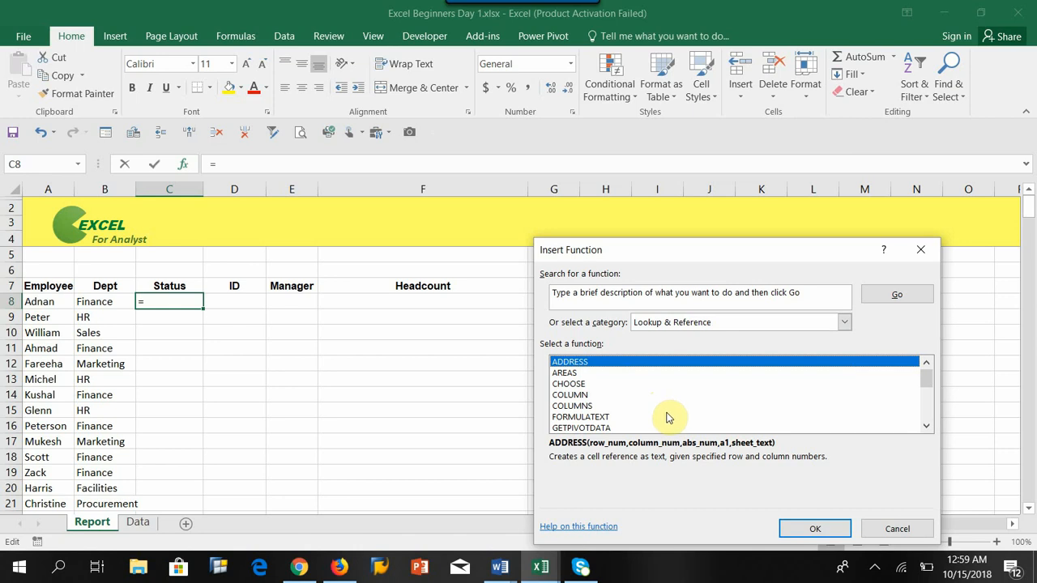
drag(926, 379, 924, 413)
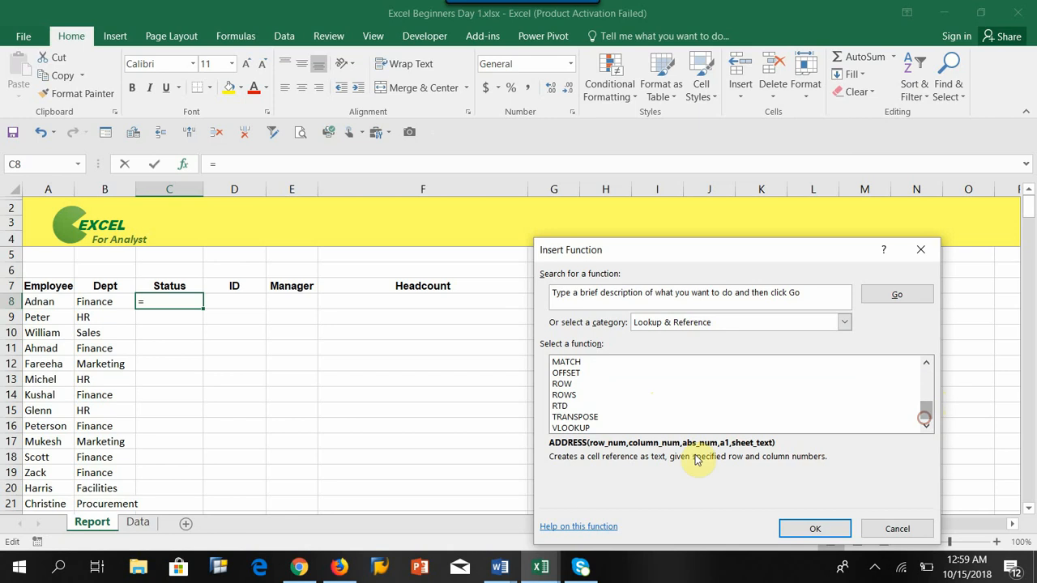
click(597, 427)
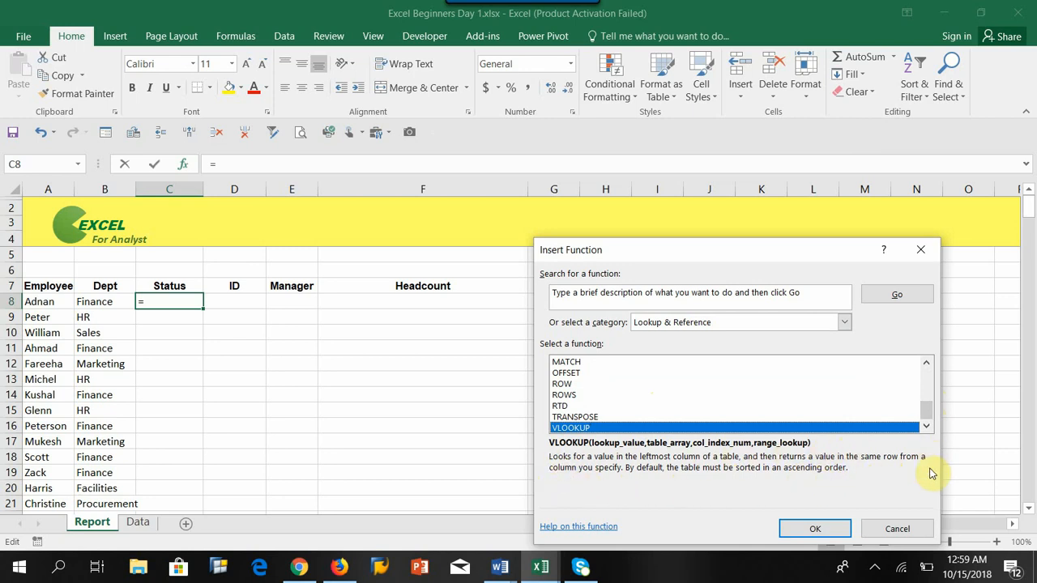
click(814, 529)
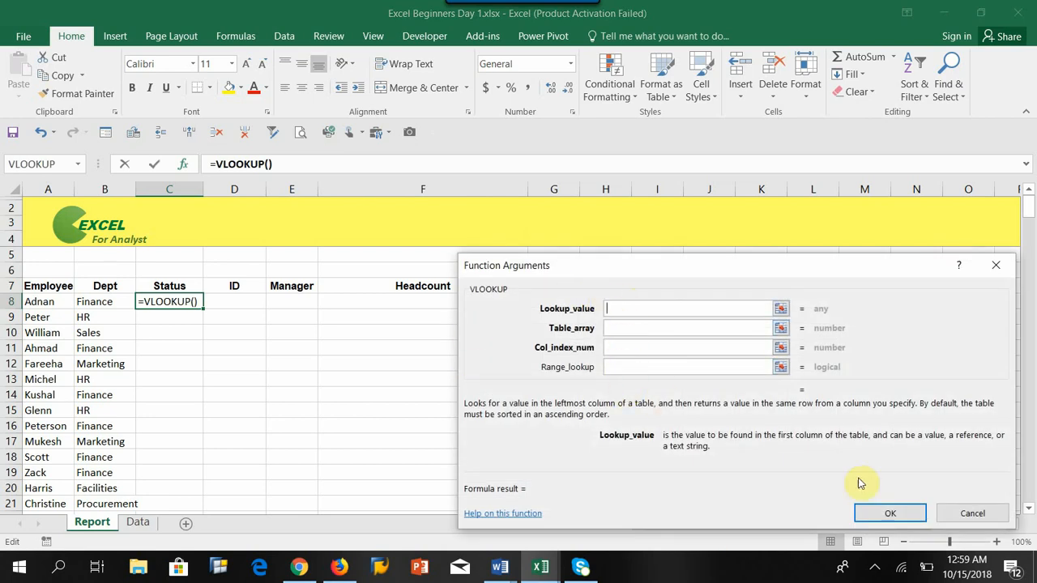
click(971, 514)
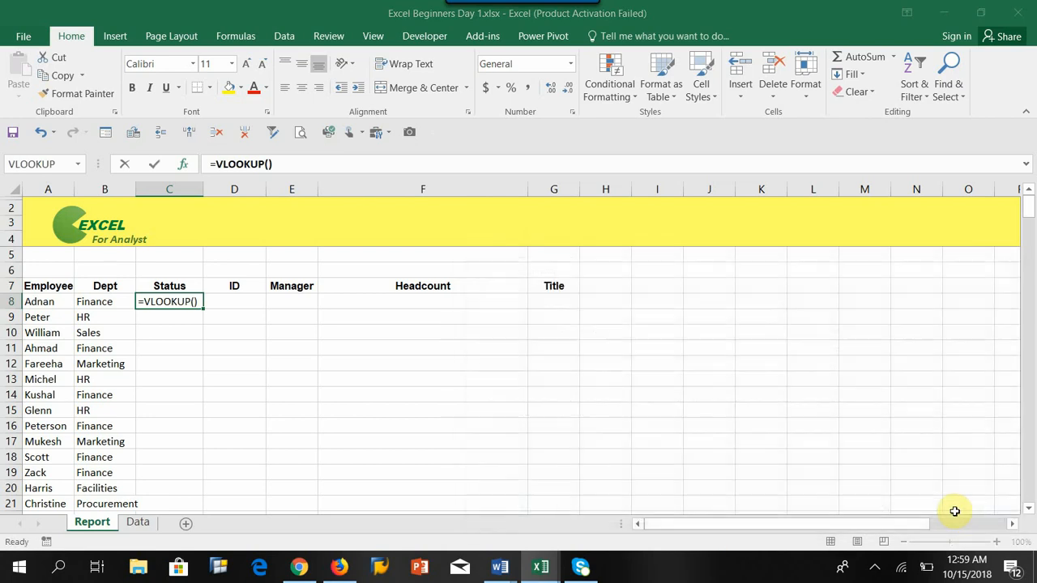
Step: Locate VLOOKUP in the Lookup & Reference function library, then cancel its arguments dialog
click(234, 38)
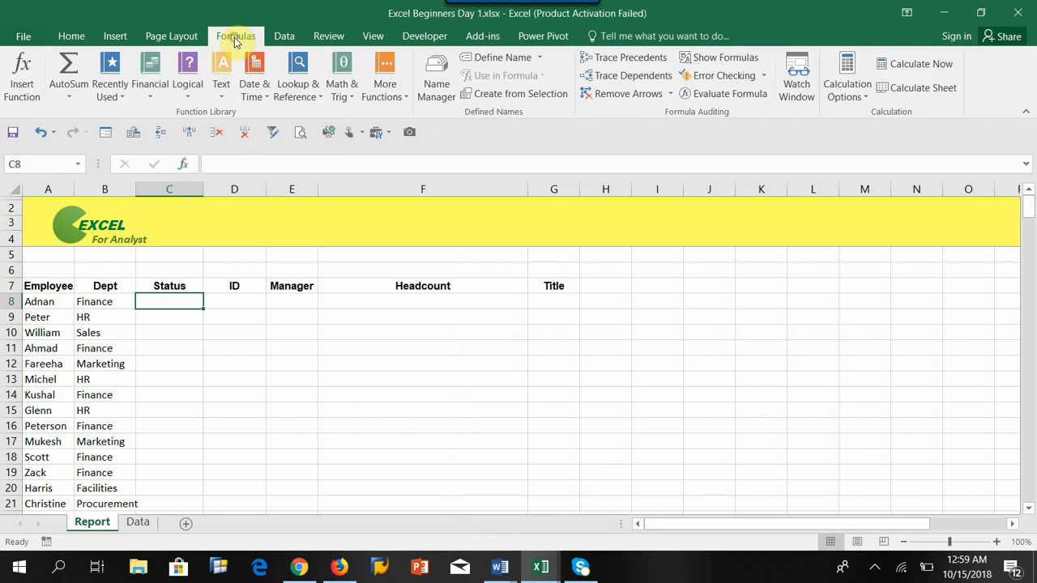
click(296, 91)
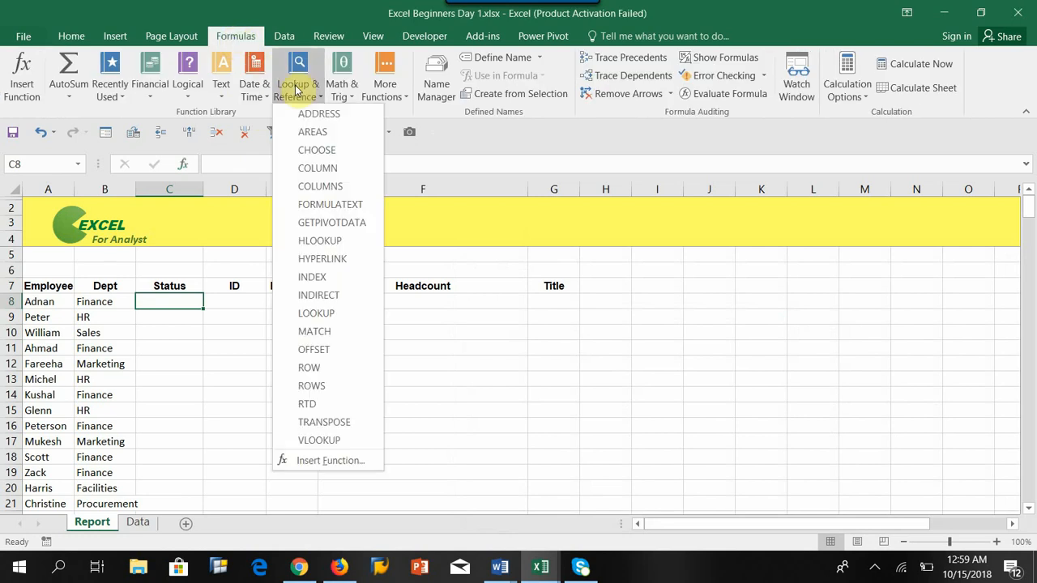
click(338, 444)
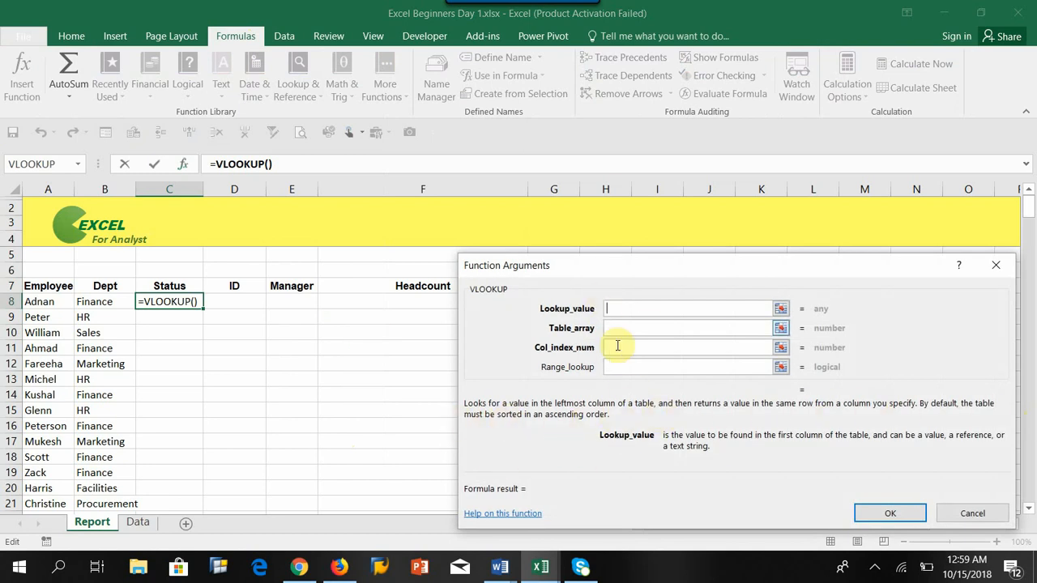
click(973, 515)
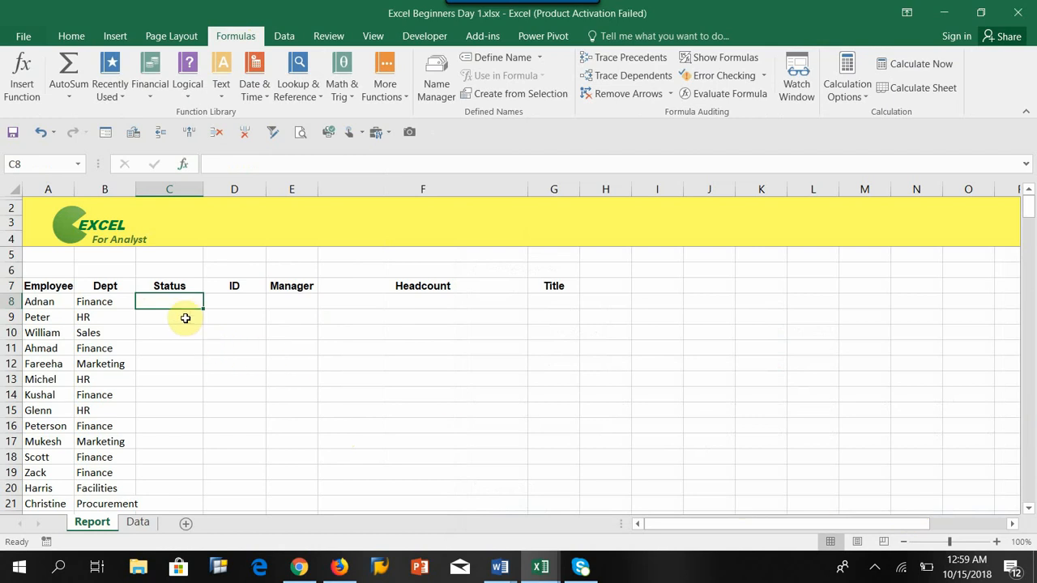
Step: Type =vlookup( into C8 and erase the entry again
text(=vl)
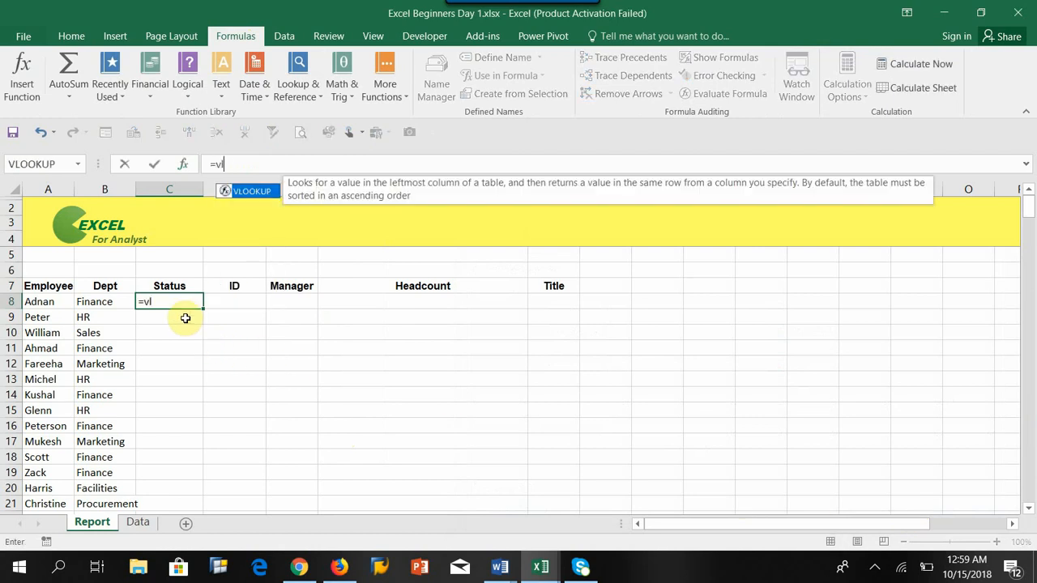
text(ookup()
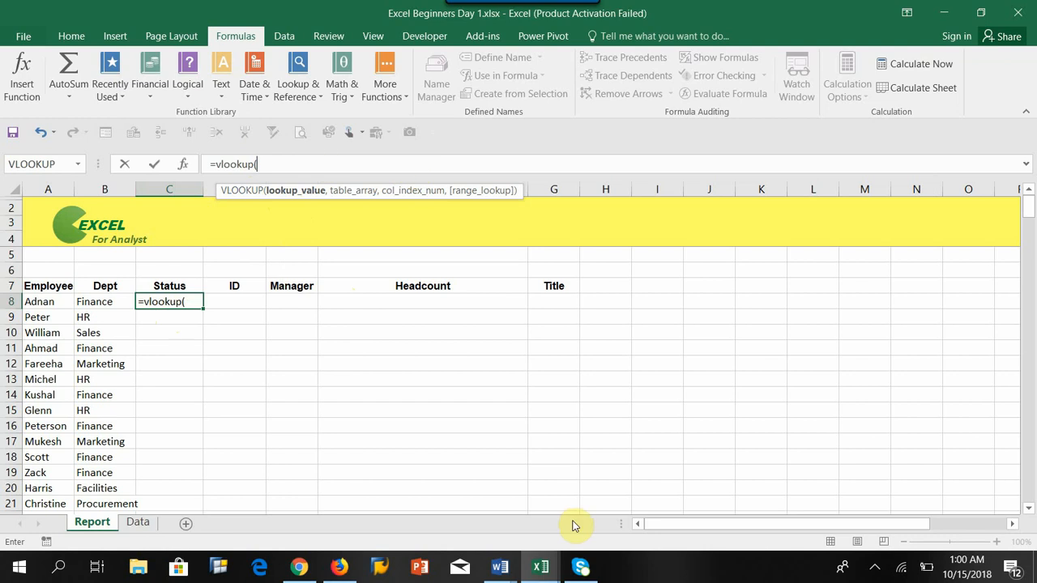
key(BackSpace)
key(BackSpace)
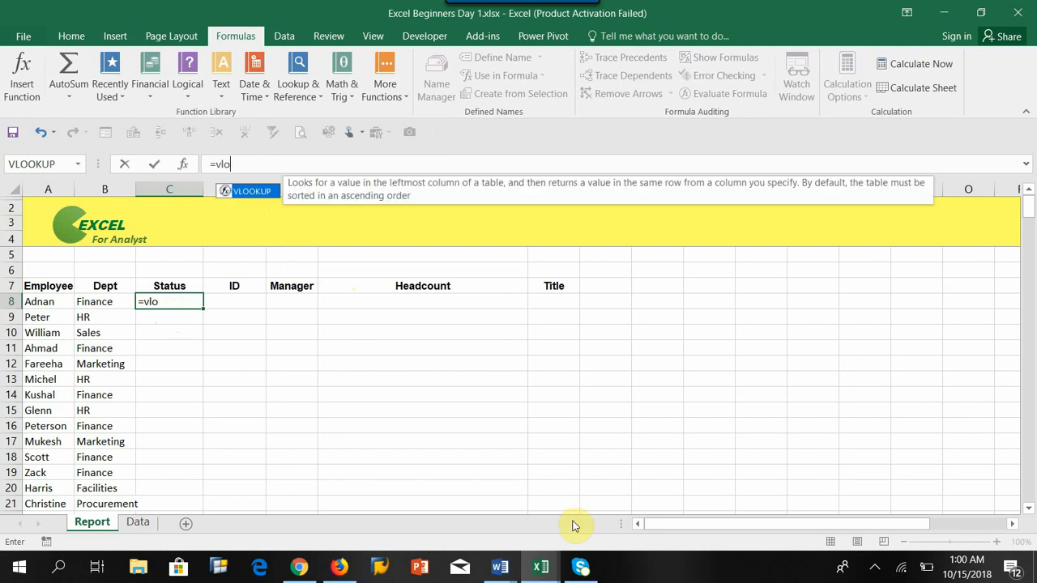
key(BackSpace)
key(BackSpace)
key(BackSpace)
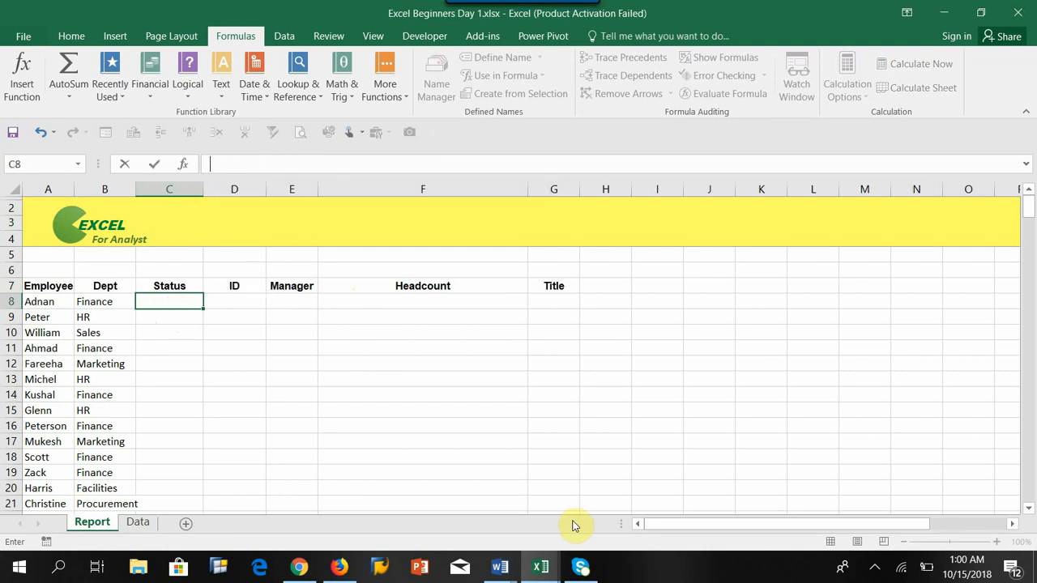
Step: Open Insert Function for C8, pick VLOOKUP from the Lookup & Reference list to read its description, and cancel
key(Escape)
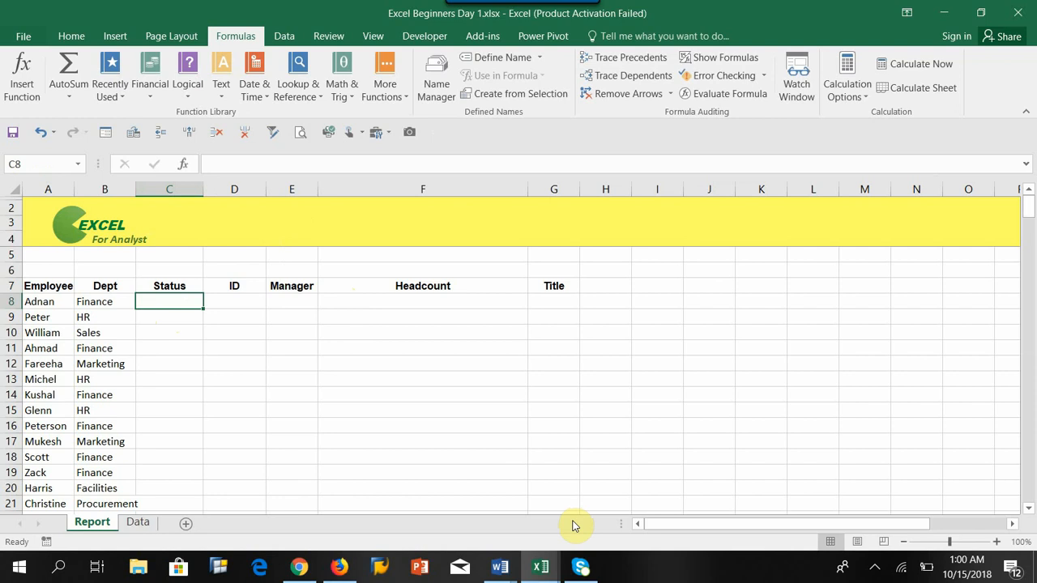
click(183, 166)
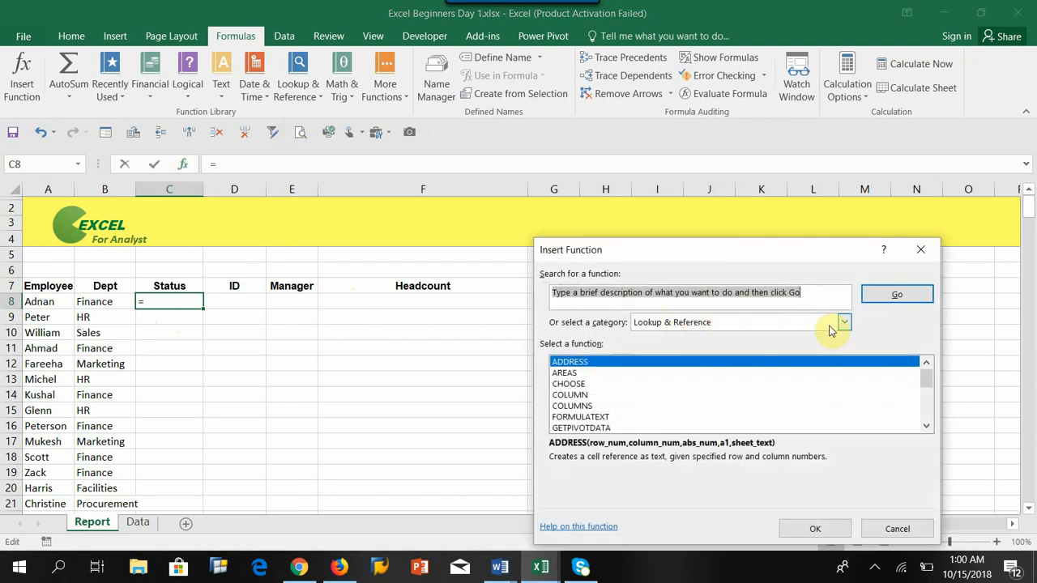
drag(928, 387, 754, 447)
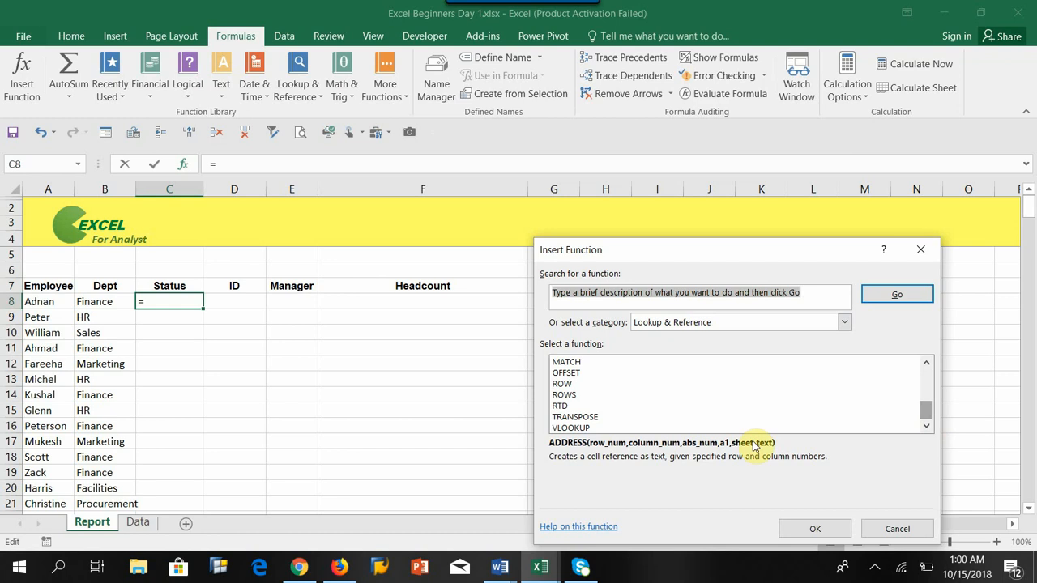
click(572, 427)
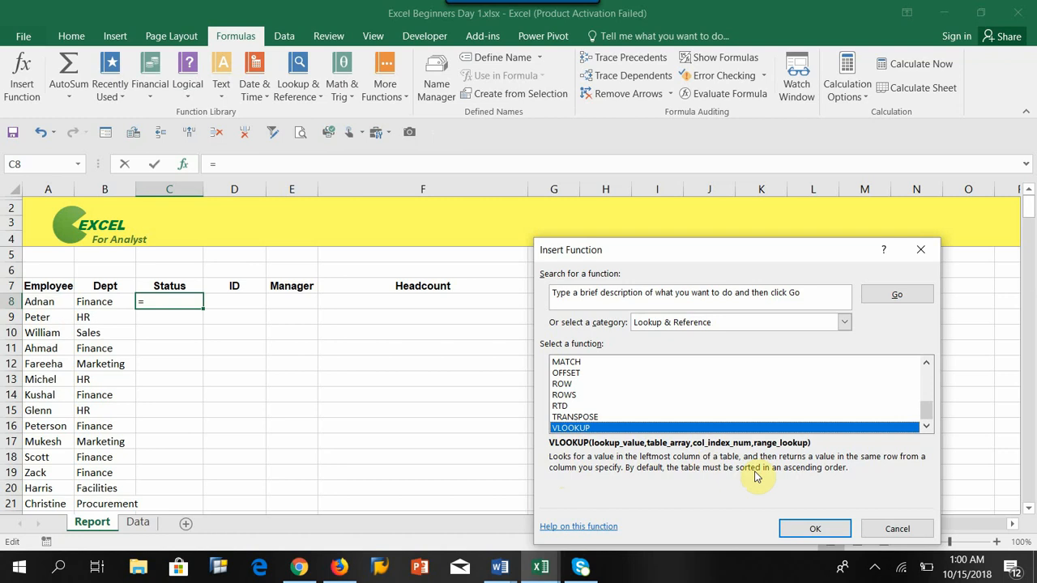
click(891, 528)
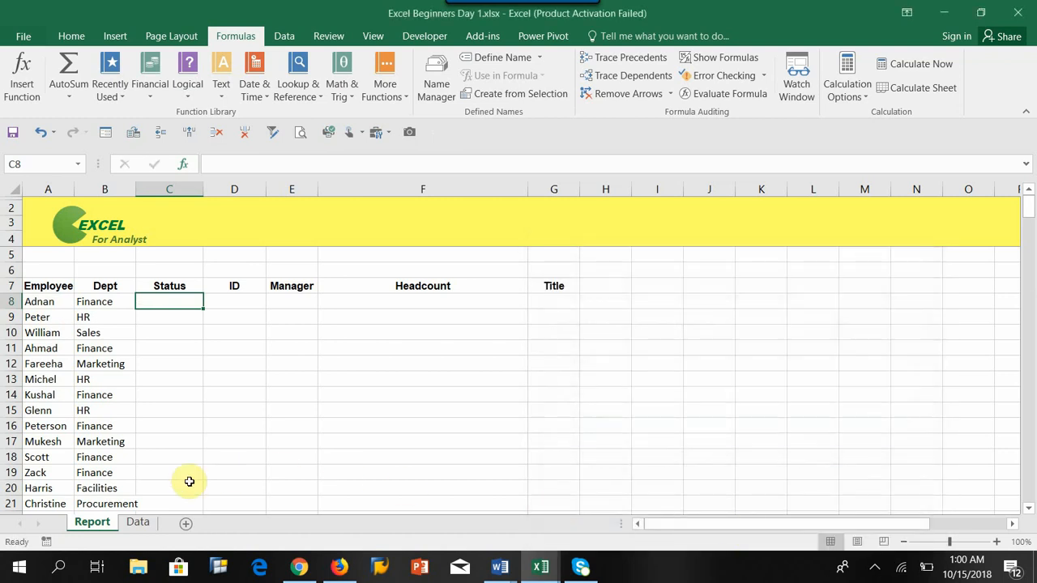
Step: Compare the Report sheet's employee names with the Name and Status columns on the Data sheet
click(30, 301)
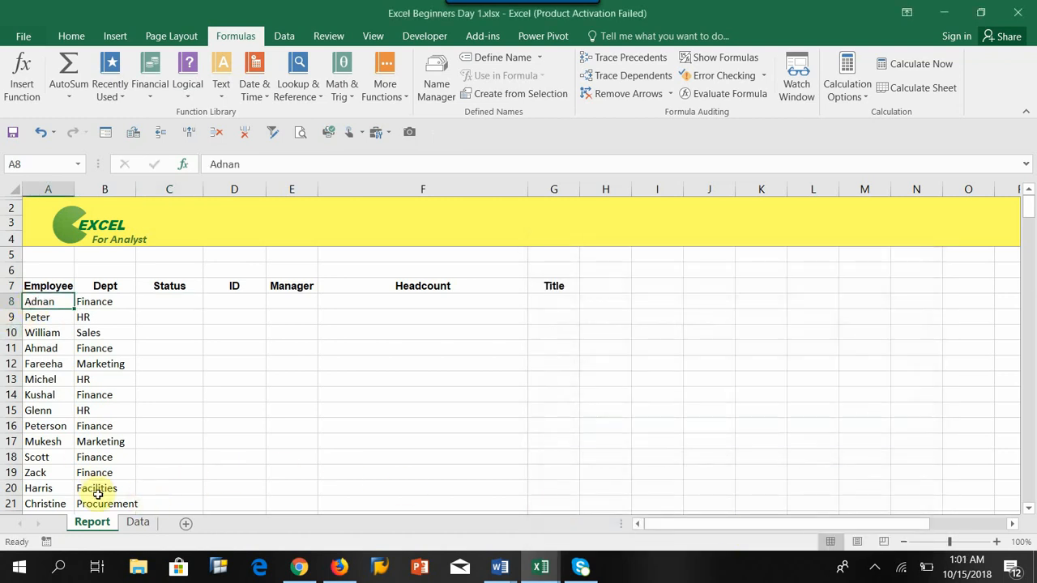
click(138, 523)
click(32, 287)
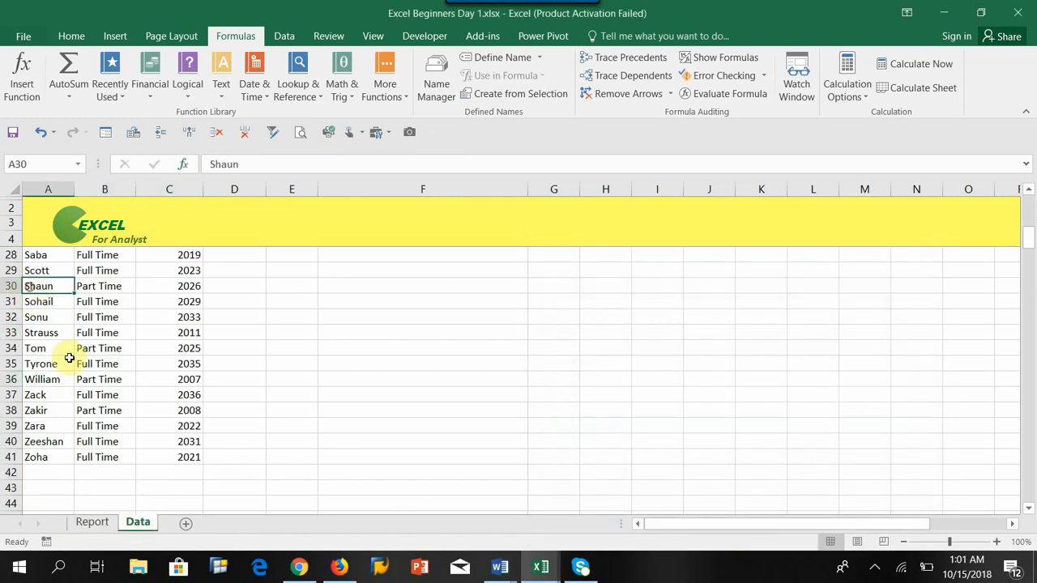
scroll(96, 389, up, 4)
scroll(94, 384, up, 4)
click(40, 316)
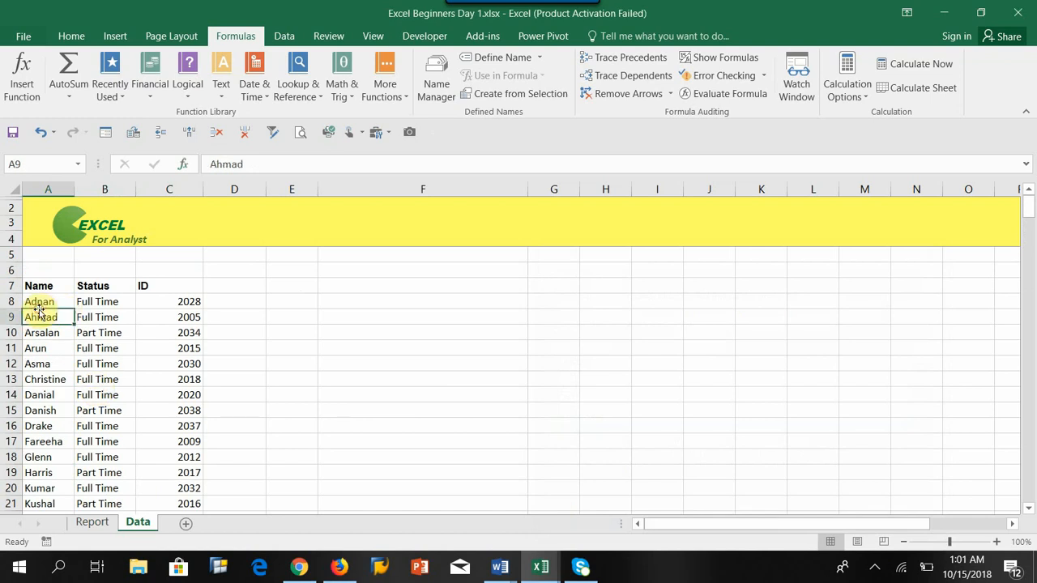
Step: Insert a blank column before Name on the Data sheet and move the Status column into it
click(51, 190)
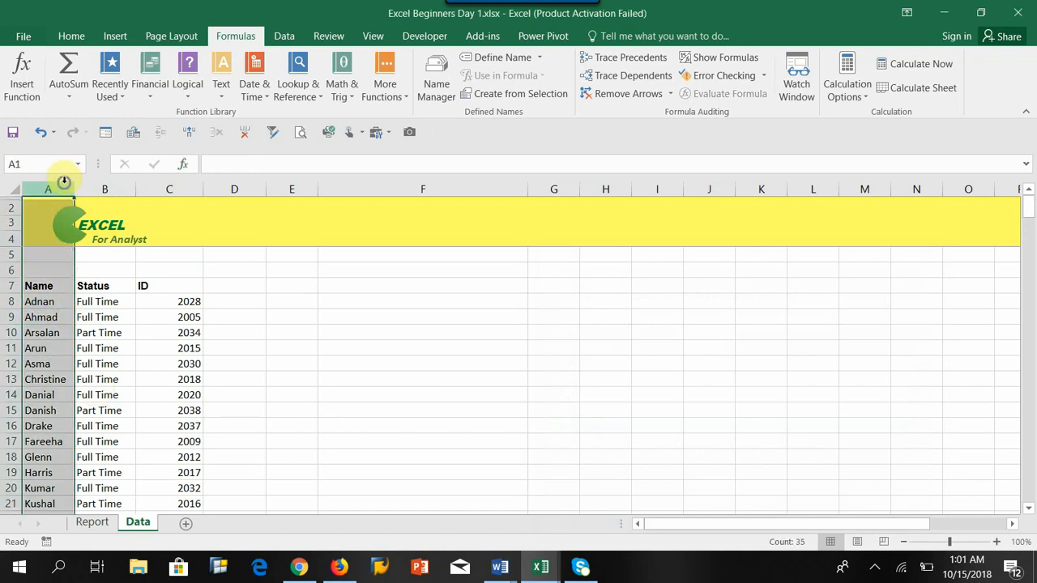
right_click(62, 183)
click(101, 295)
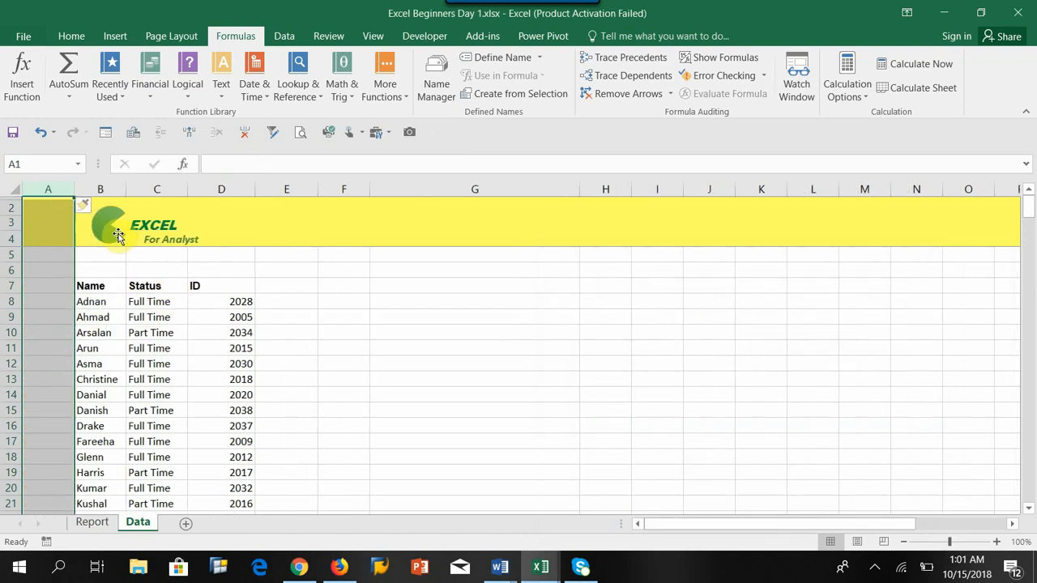
click(154, 190)
right_click(172, 189)
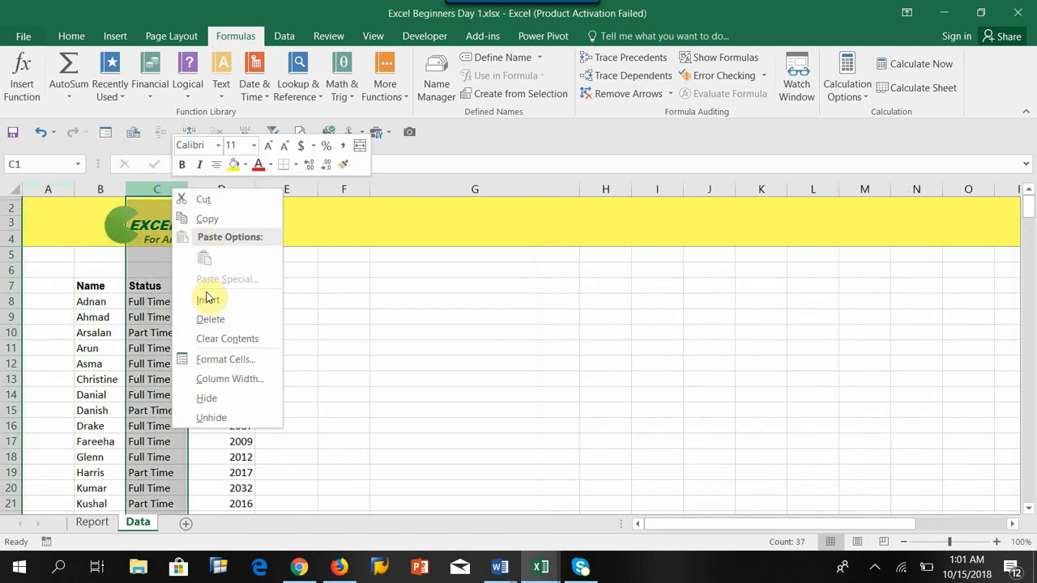
click(204, 200)
click(49, 190)
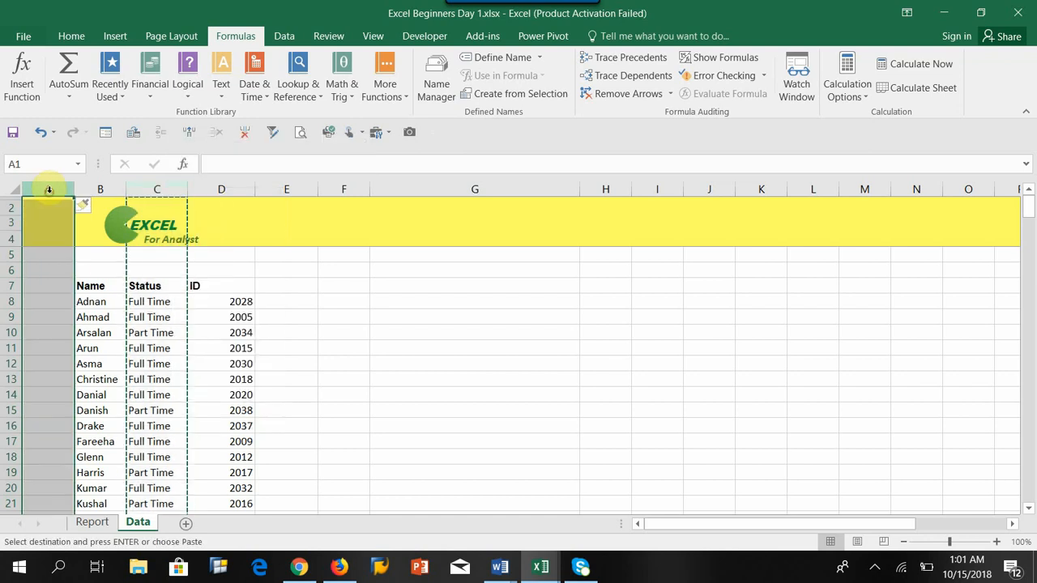
right_click(49, 189)
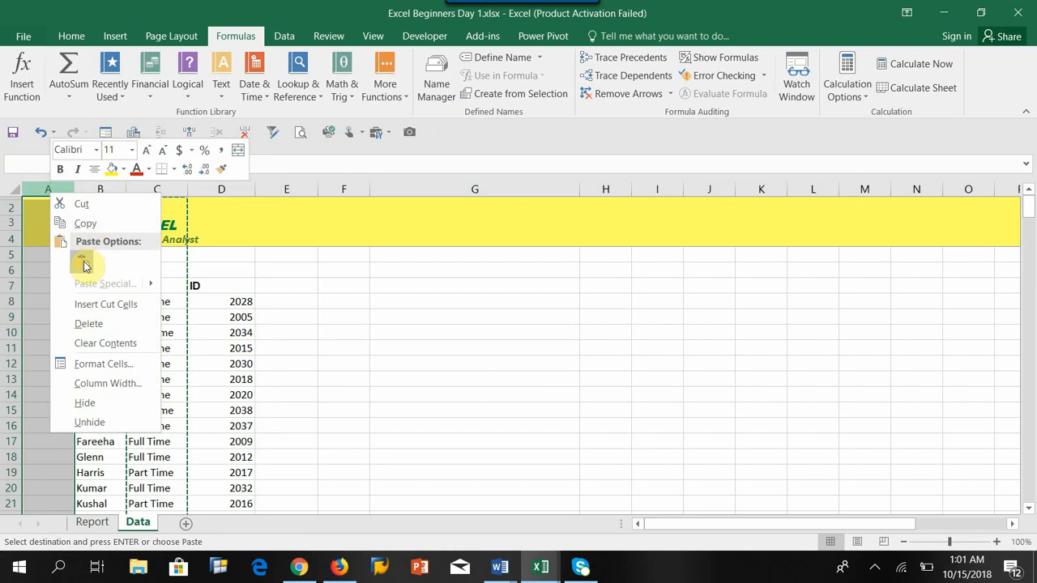
click(82, 262)
Step: Delete the emptied column C between Name and ID on the Data sheet
click(157, 288)
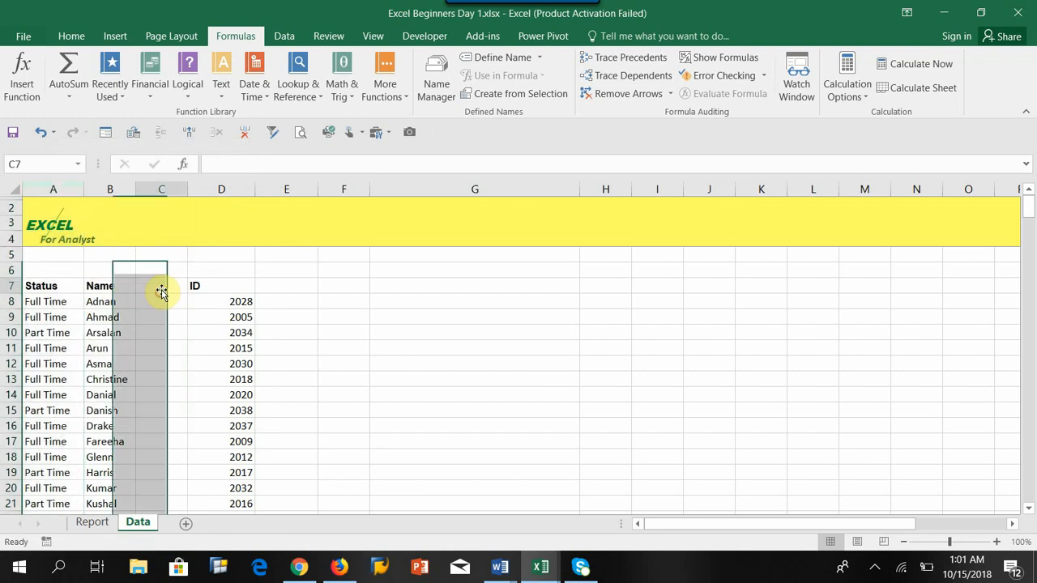
click(173, 189)
right_click(173, 185)
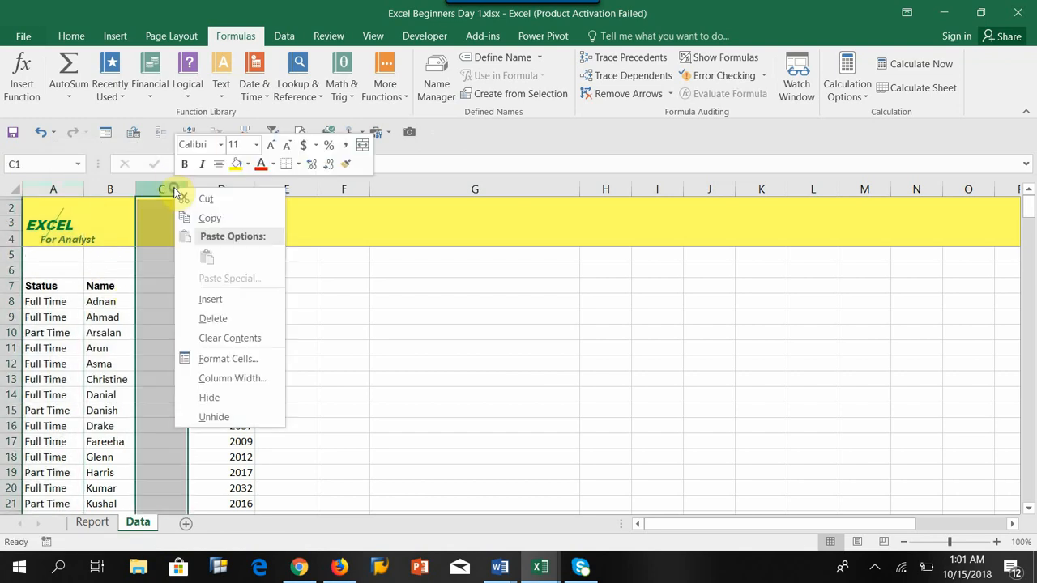
click(207, 314)
click(233, 331)
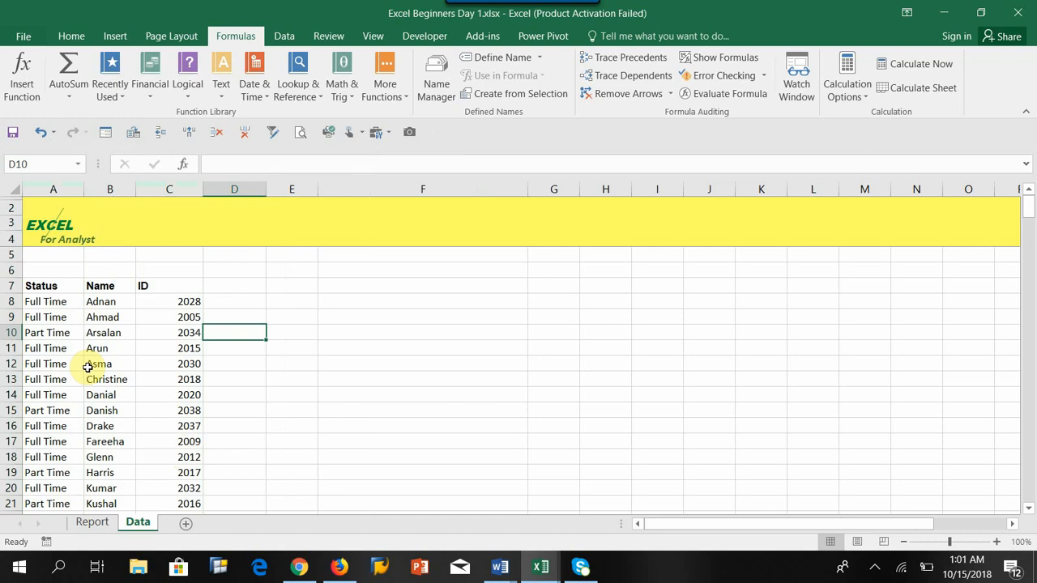
Step: Check the employee name in A8 against the Report sheet's Status cell and the Data sheet's columns
click(94, 302)
click(31, 302)
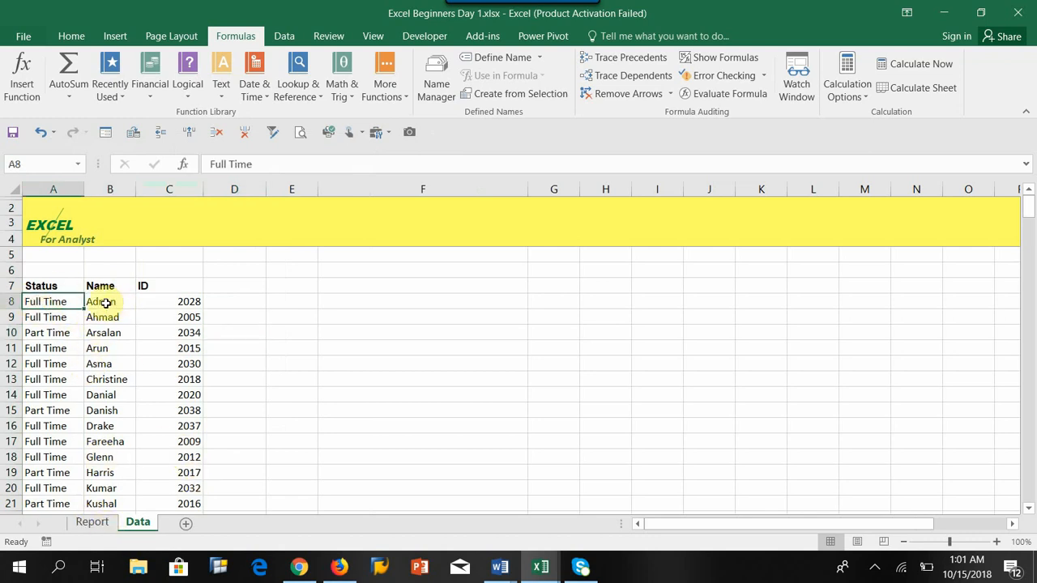
click(95, 525)
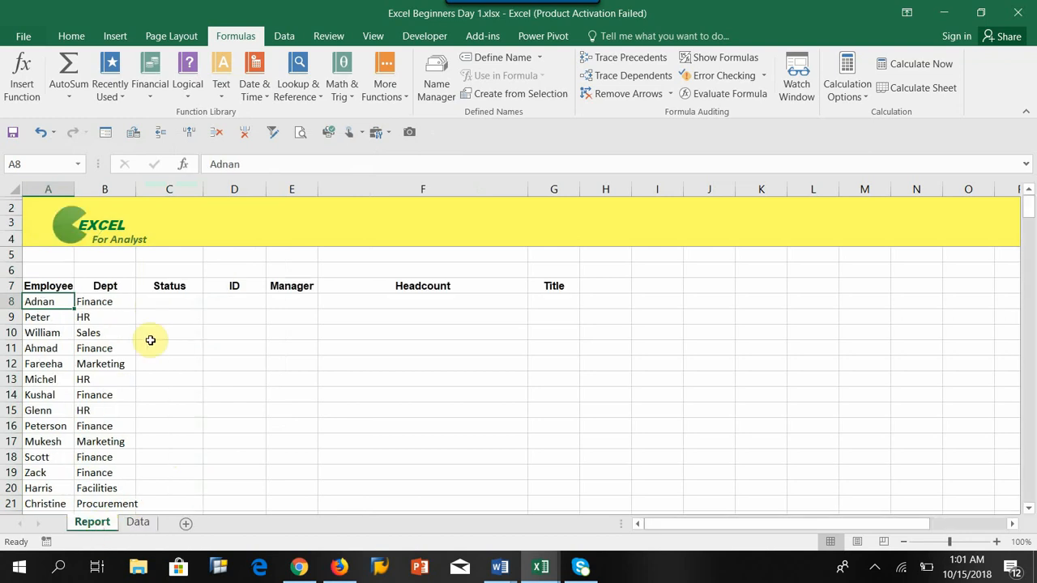
click(163, 301)
click(38, 301)
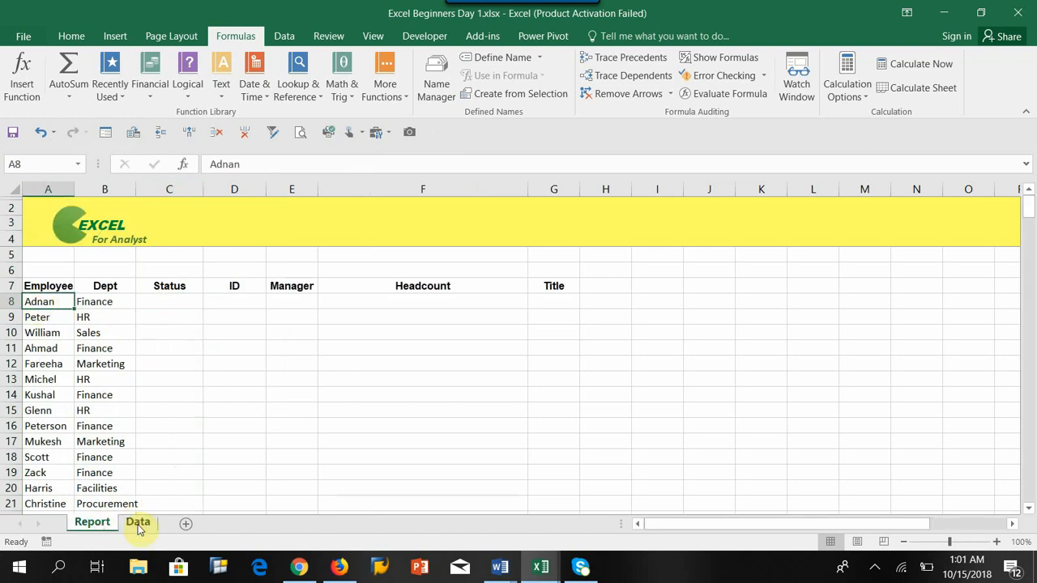
click(137, 523)
Step: Select ranges in the Status and Name columns of the Data sheet to examine their column order
drag(40, 285, 169, 459)
click(102, 285)
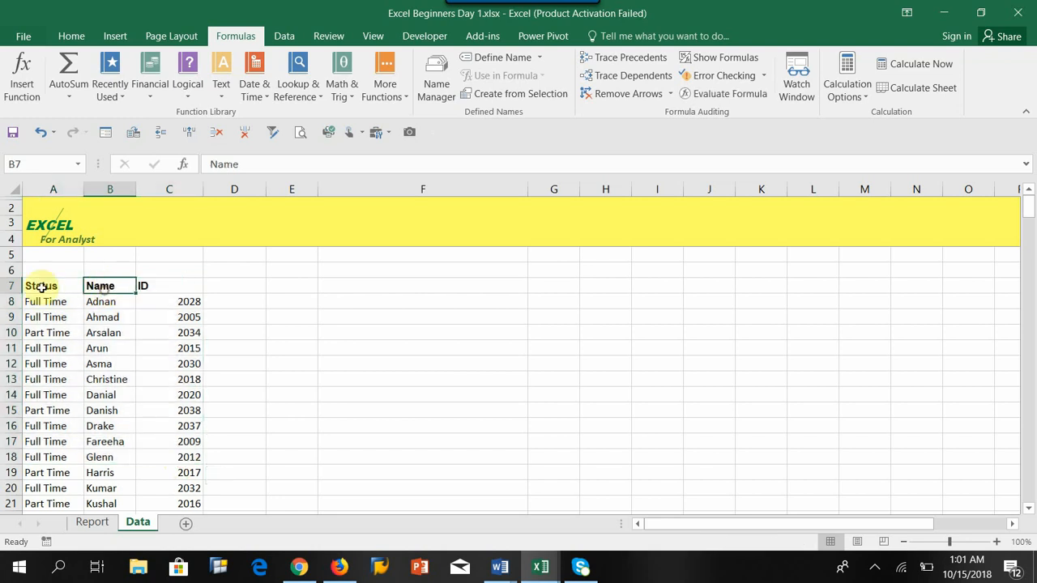
click(41, 288)
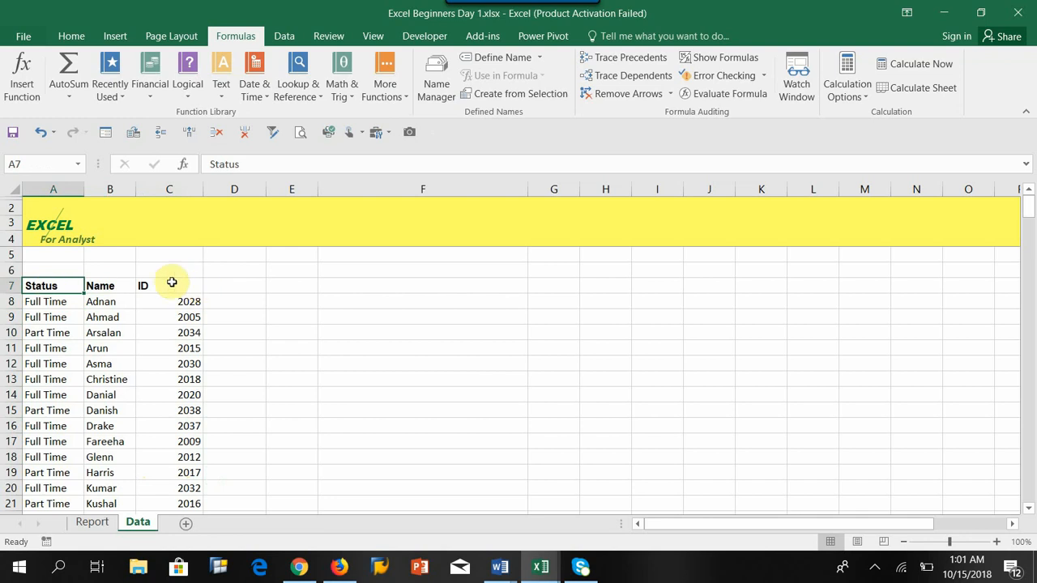
click(101, 288)
drag(101, 288, 106, 459)
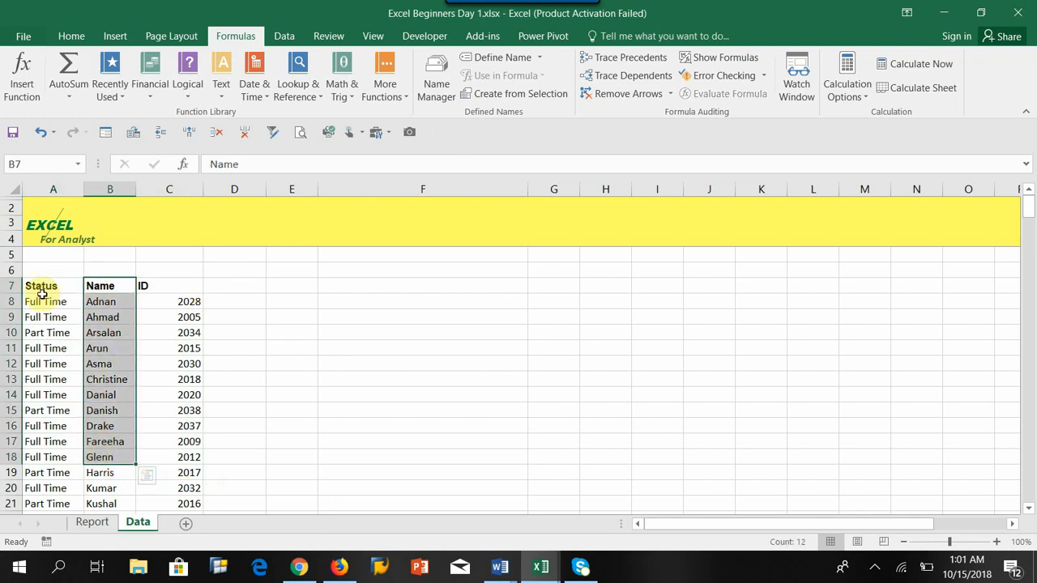
drag(42, 288, 40, 379)
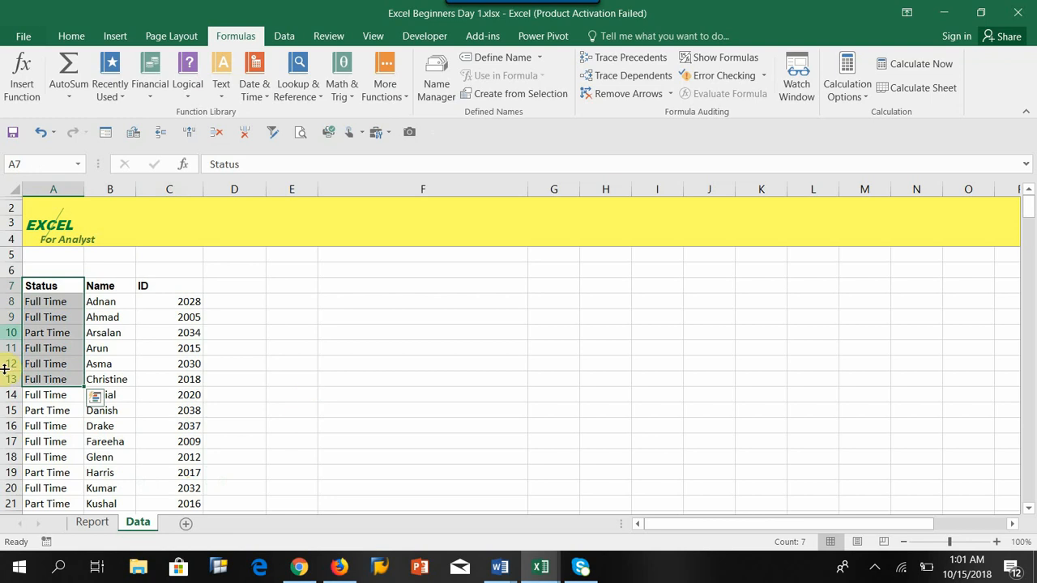
drag(107, 290, 103, 350)
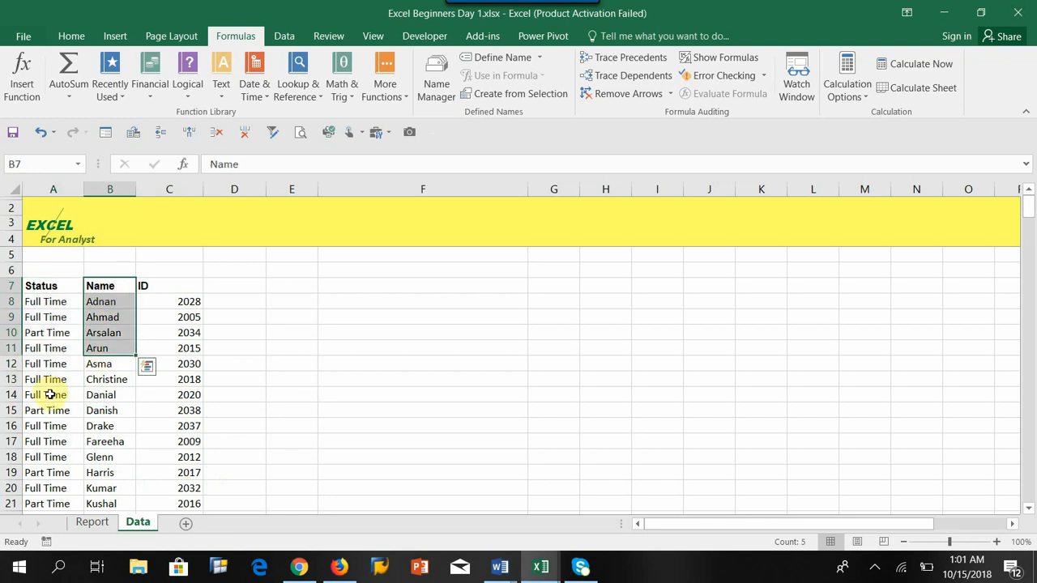
click(92, 523)
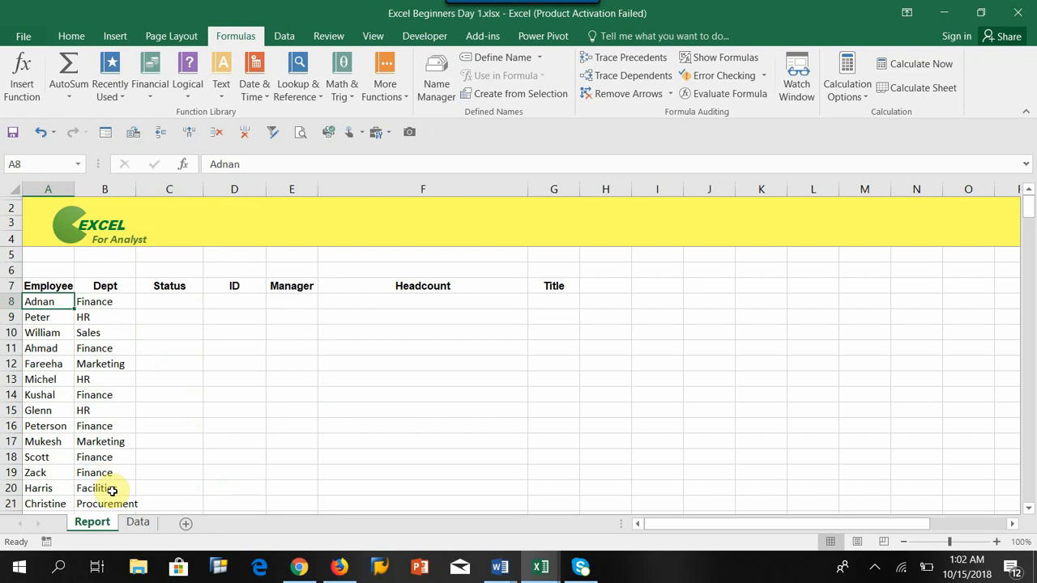
click(138, 522)
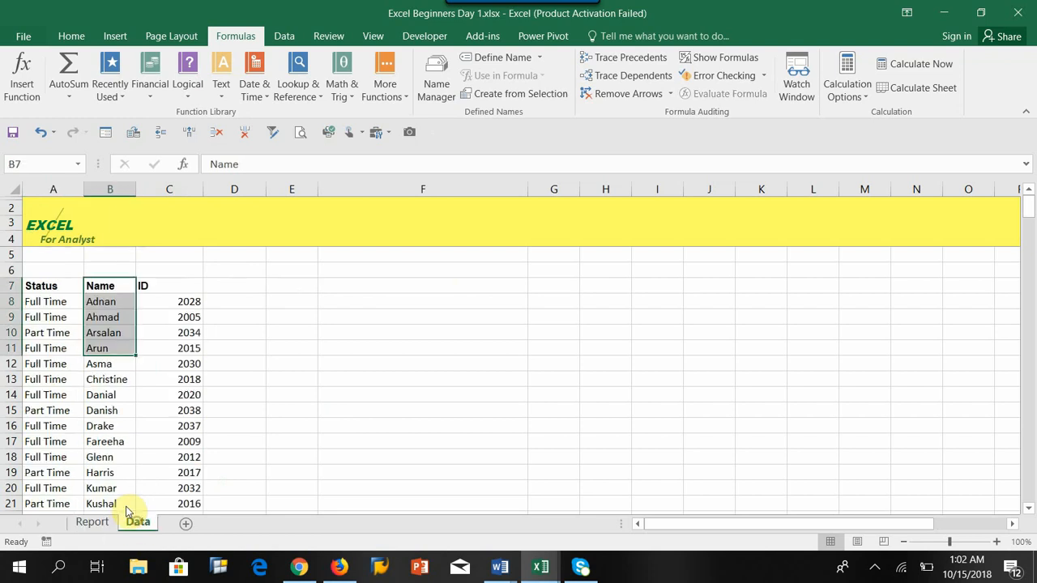
Step: Move the Status column on the Data sheet from column A to column D, after ID
click(60, 189)
key(ctrl+c)
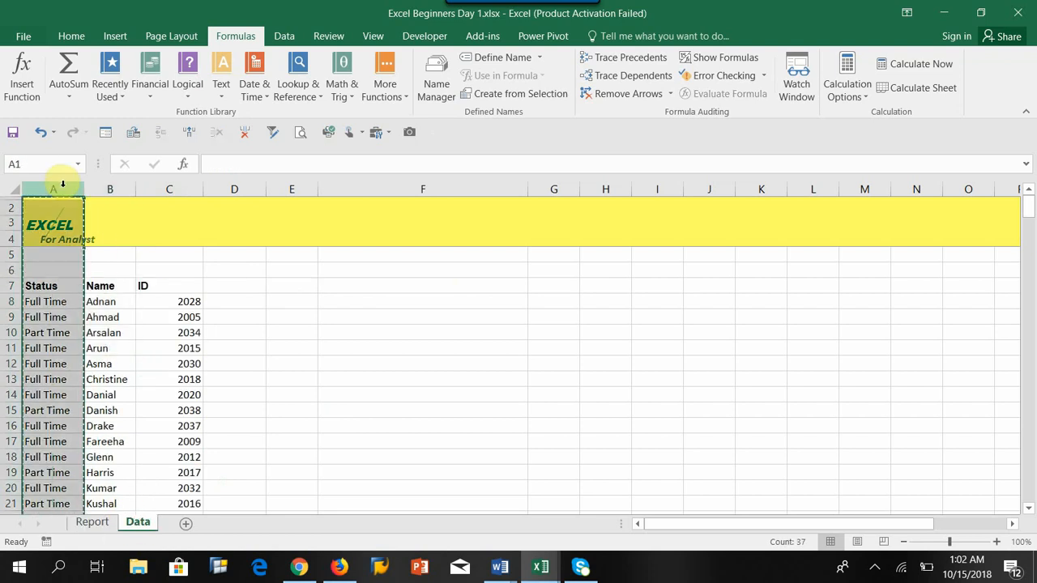
click(39, 289)
key(Escape)
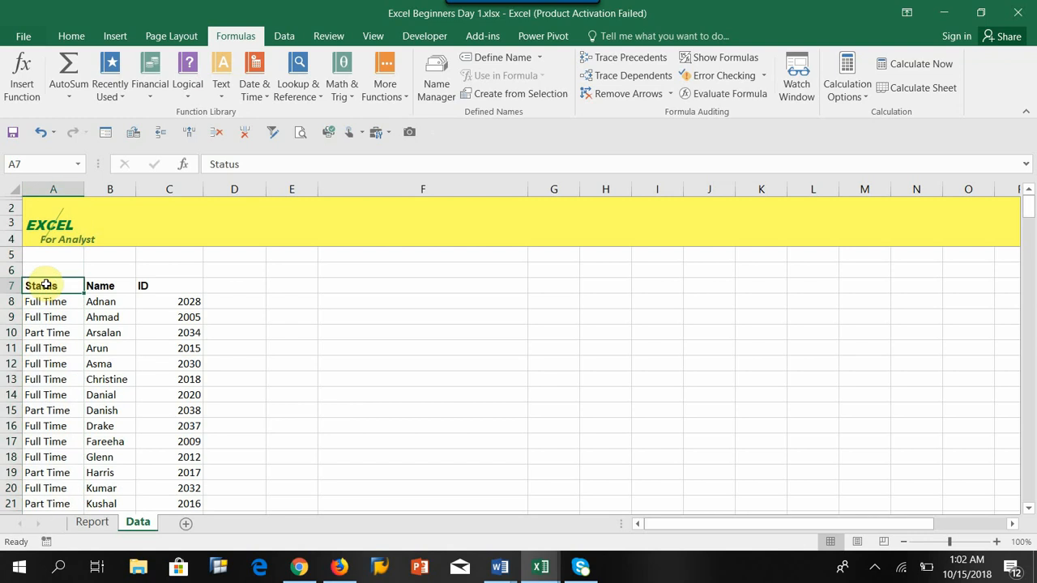
key(ctrl+shift+Down)
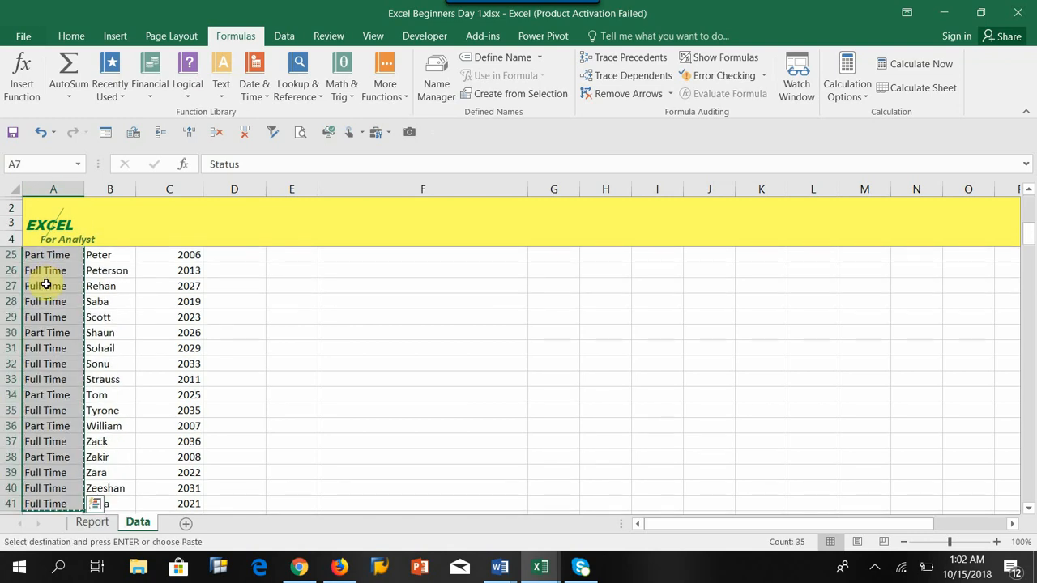
scroll(204, 243, up, 7)
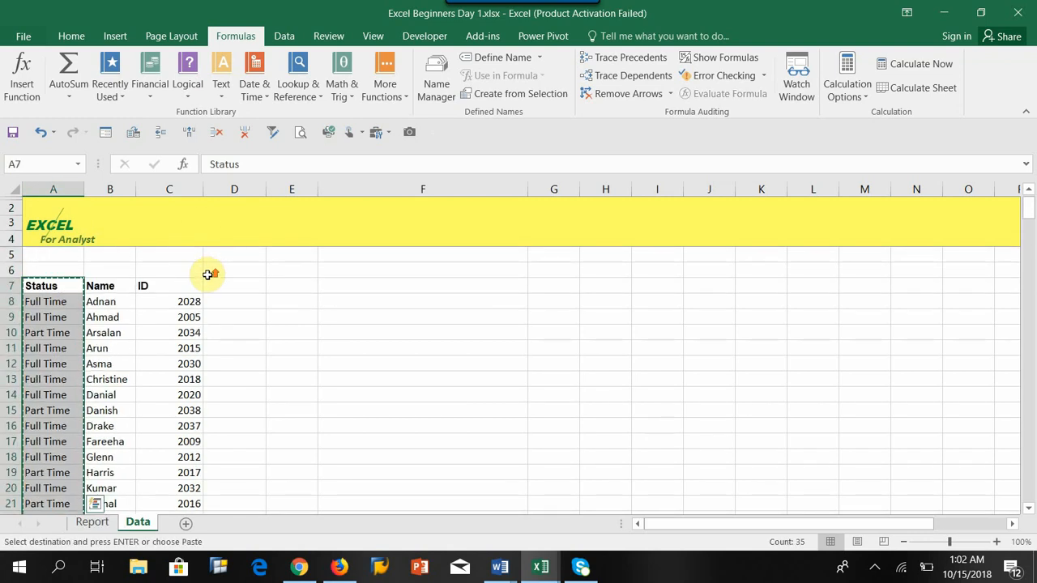
click(232, 288)
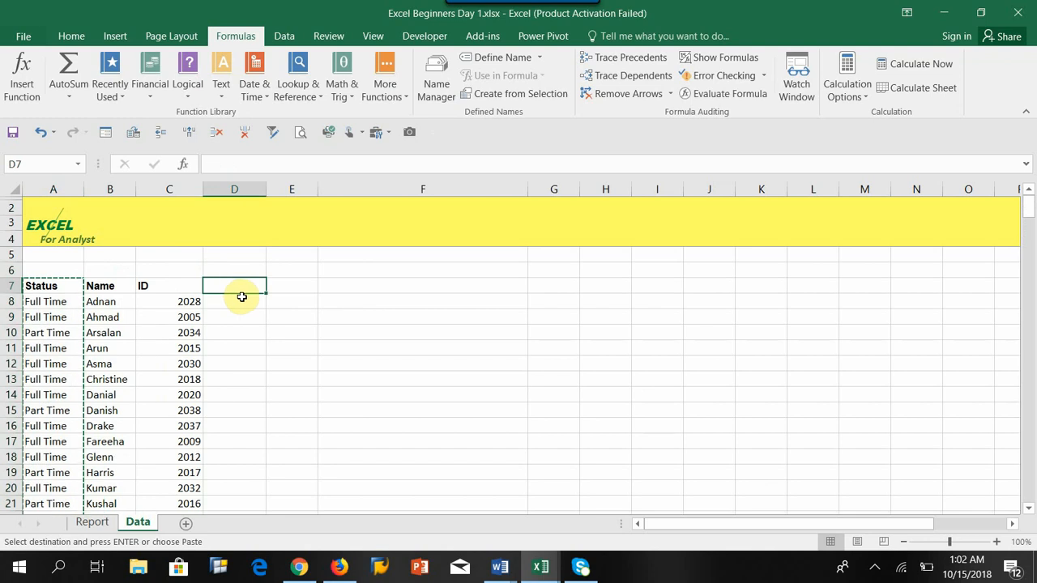
key(ctrl+v)
click(304, 336)
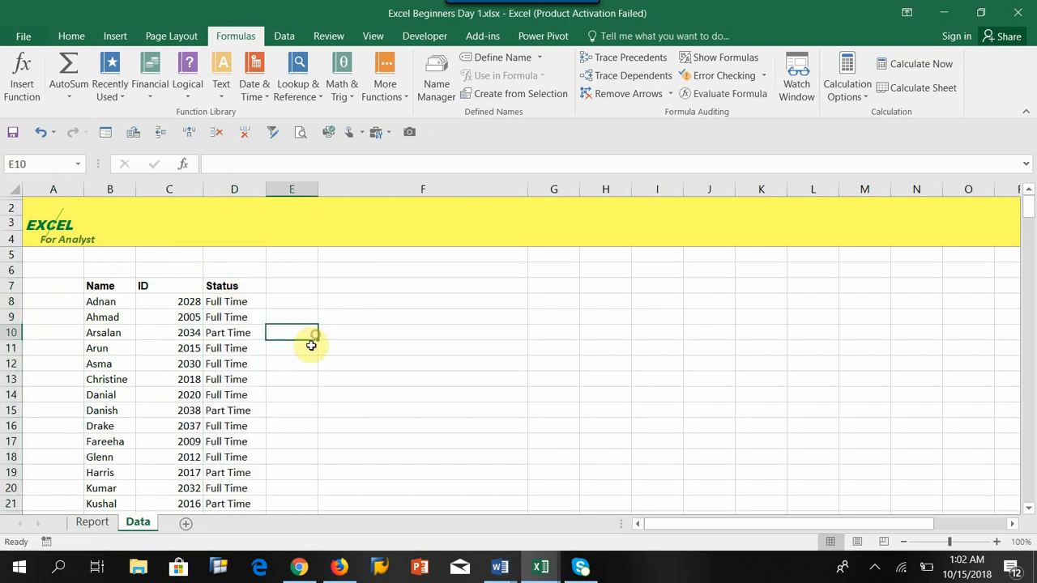
Step: Select the Name to Status table, then undo the Status column move
click(101, 304)
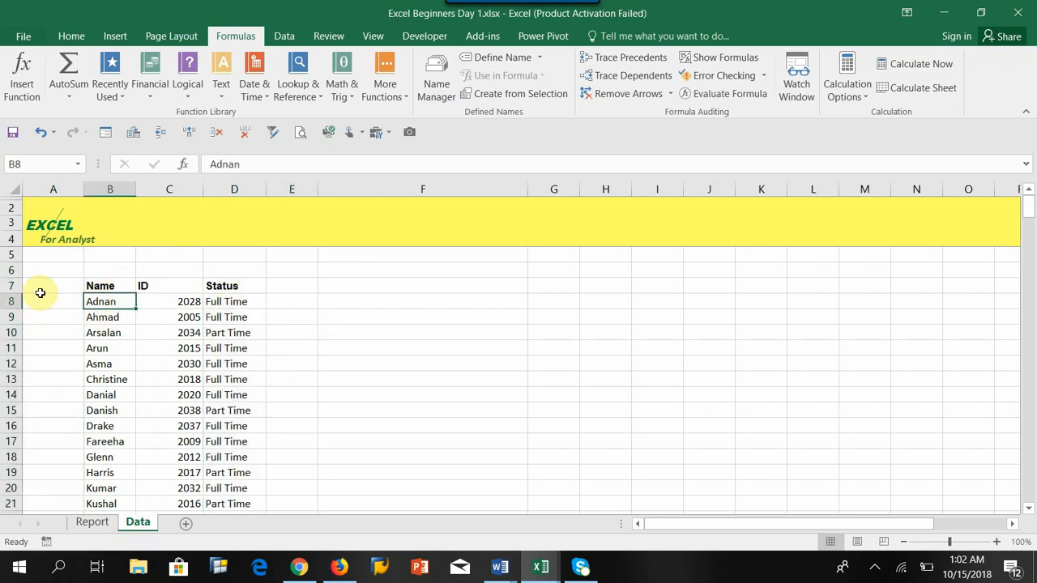
drag(37, 289, 237, 285)
drag(104, 286, 235, 514)
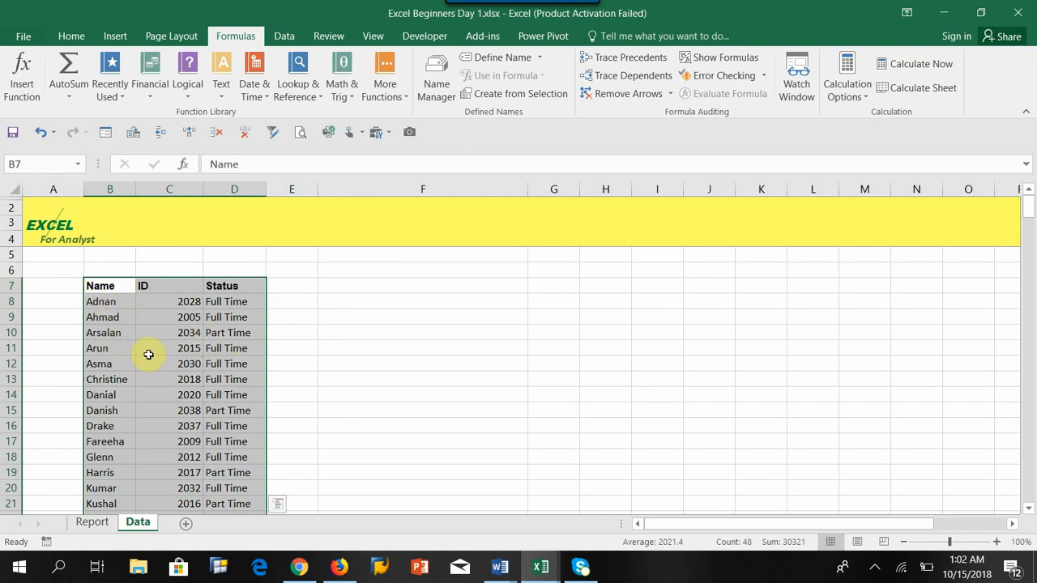
click(41, 133)
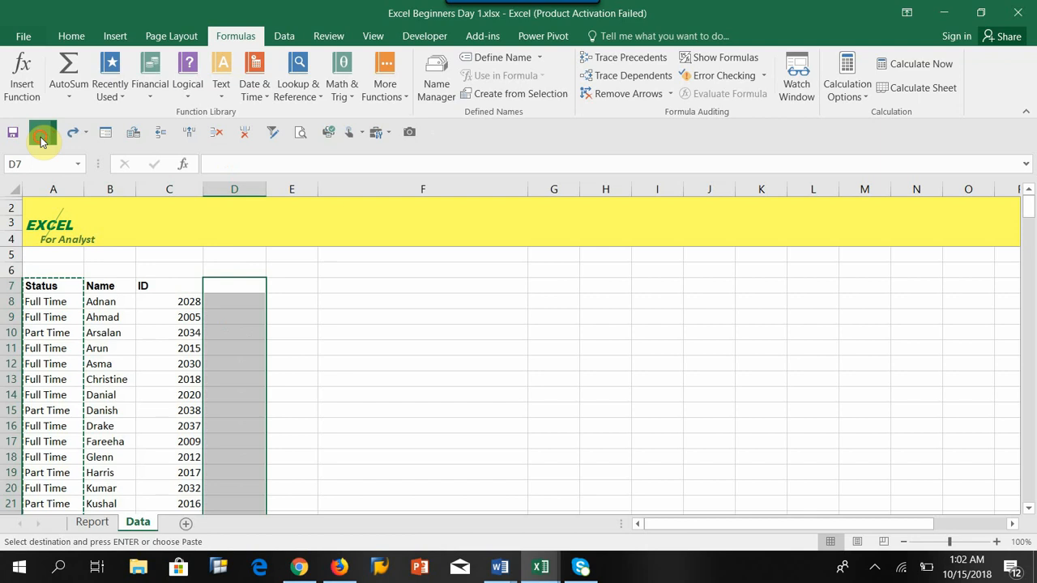
Step: Undo the remaining column rearrangements on the Data sheet
click(42, 136)
click(42, 136)
click(42, 136)
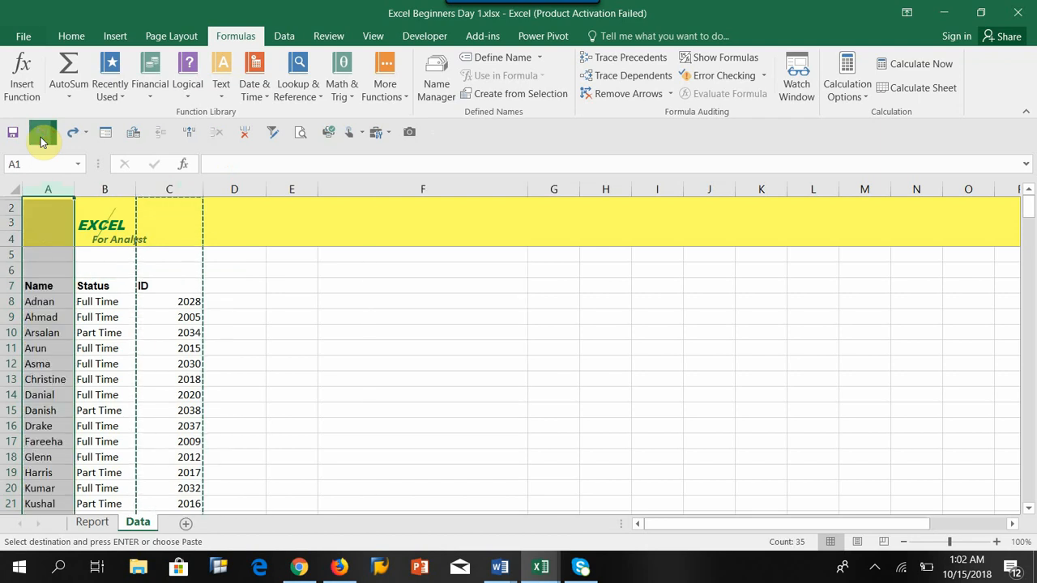
click(42, 136)
click(174, 379)
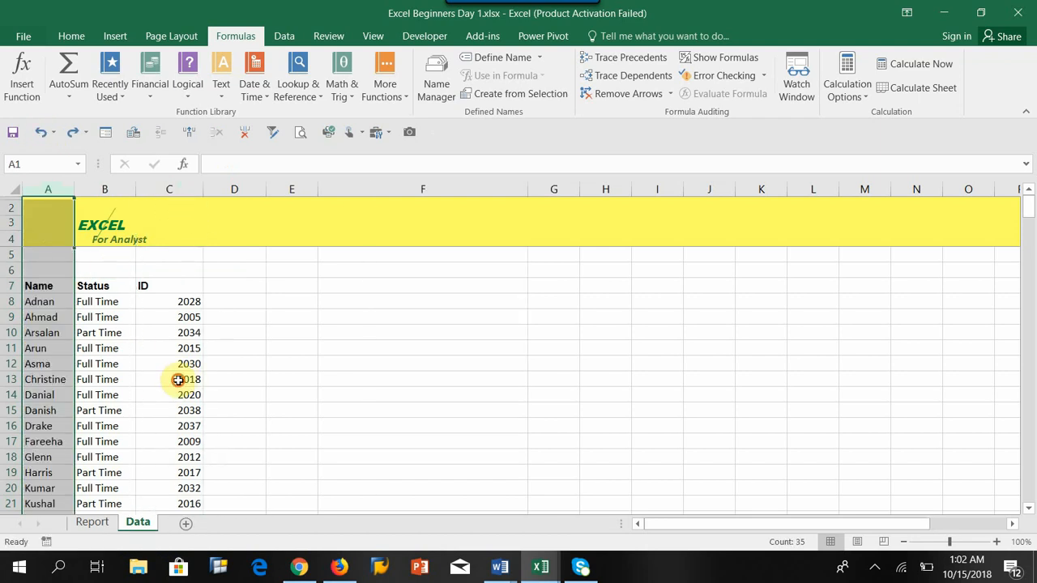
Step: Open the Insert Function dialog for the Report sheet's Status cell C8, review VLOOKUP, and cancel
click(92, 530)
click(162, 302)
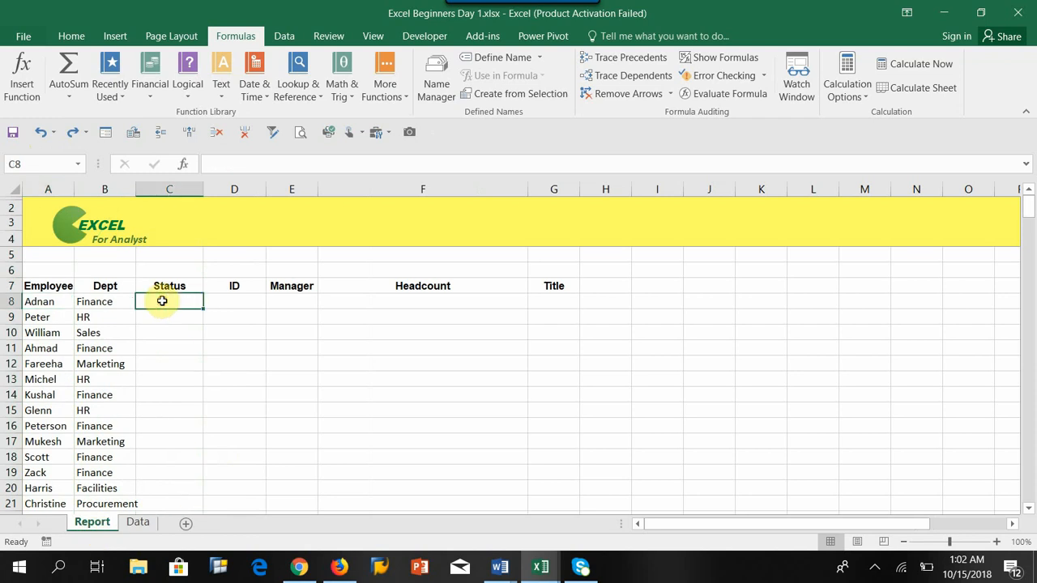
click(184, 172)
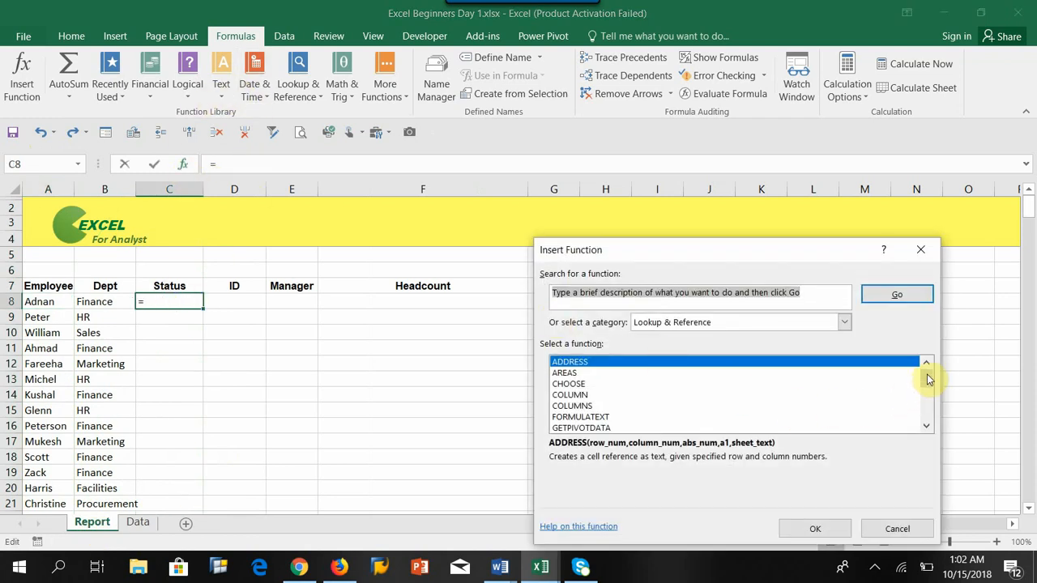
drag(929, 379, 940, 421)
click(584, 428)
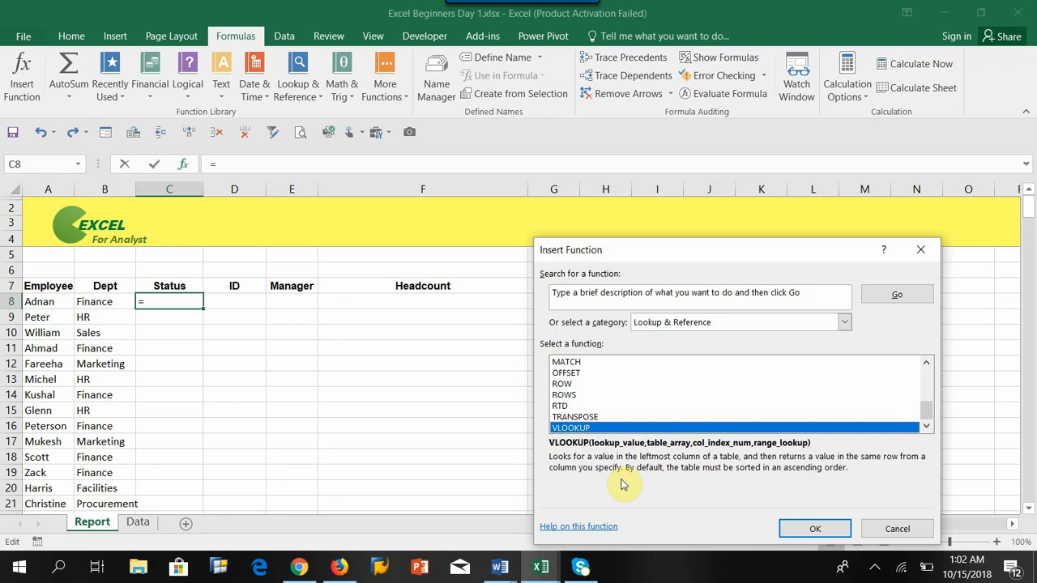
click(897, 528)
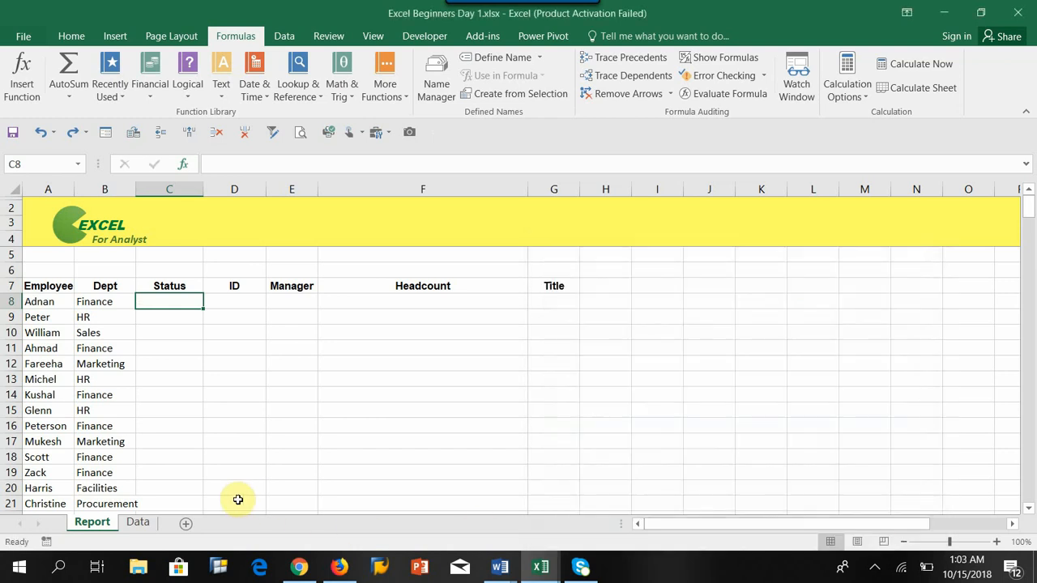
Step: Examine the Data sheet's Name, Status and ID columns against the Report sheet's employee names
click(39, 300)
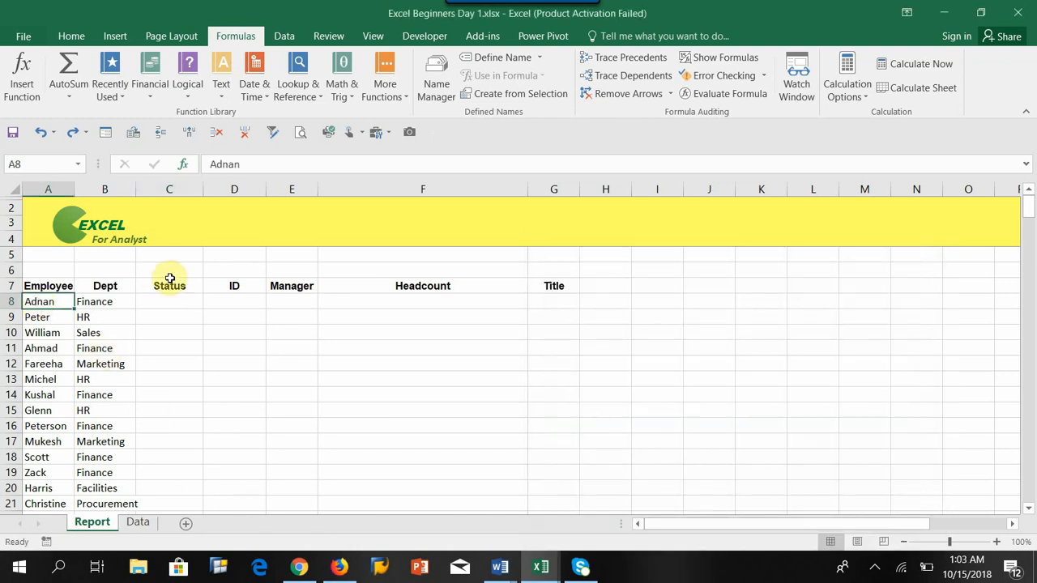
click(138, 522)
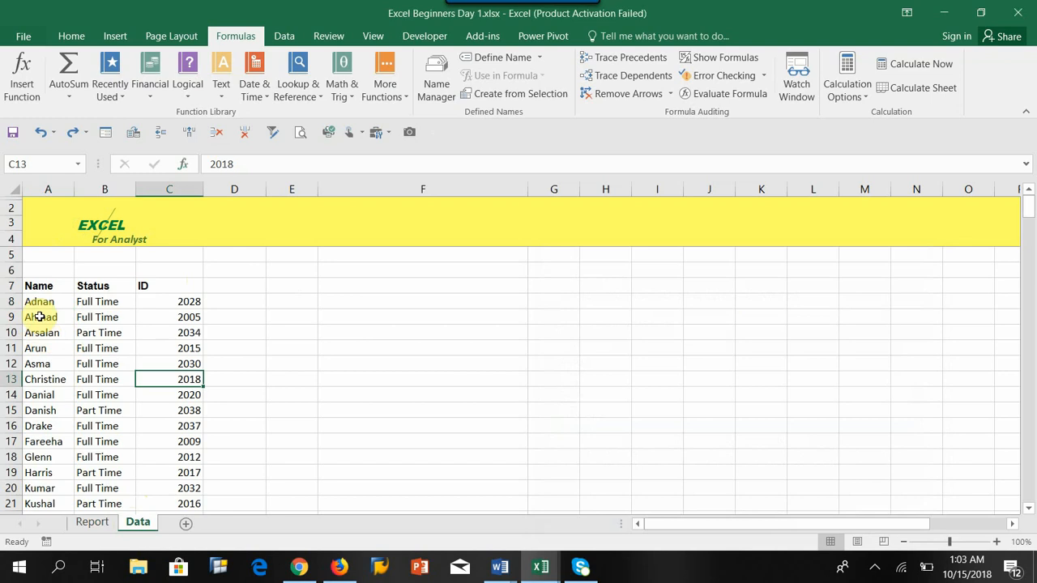
drag(36, 288, 40, 442)
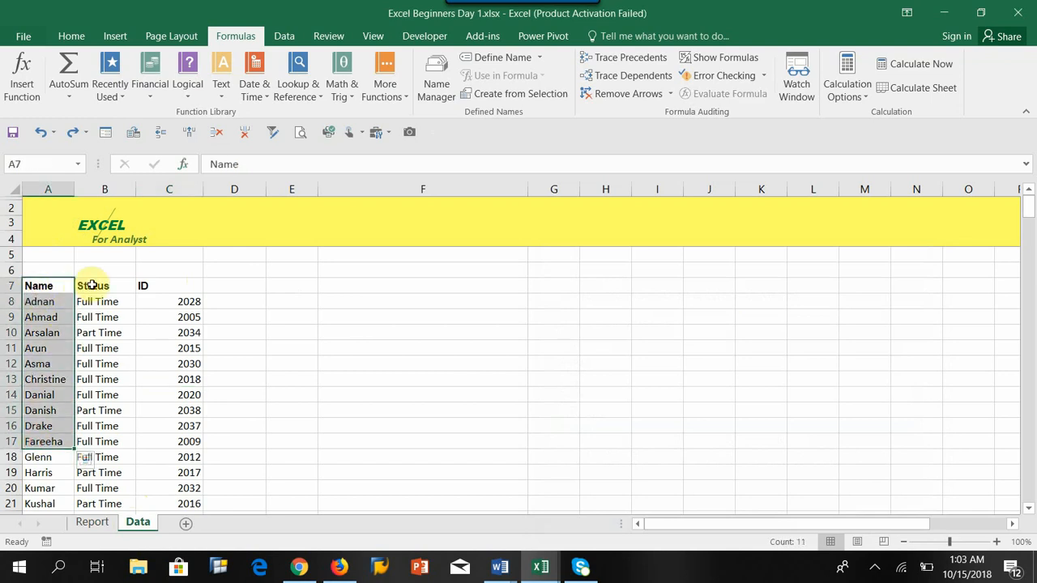
drag(90, 285, 96, 413)
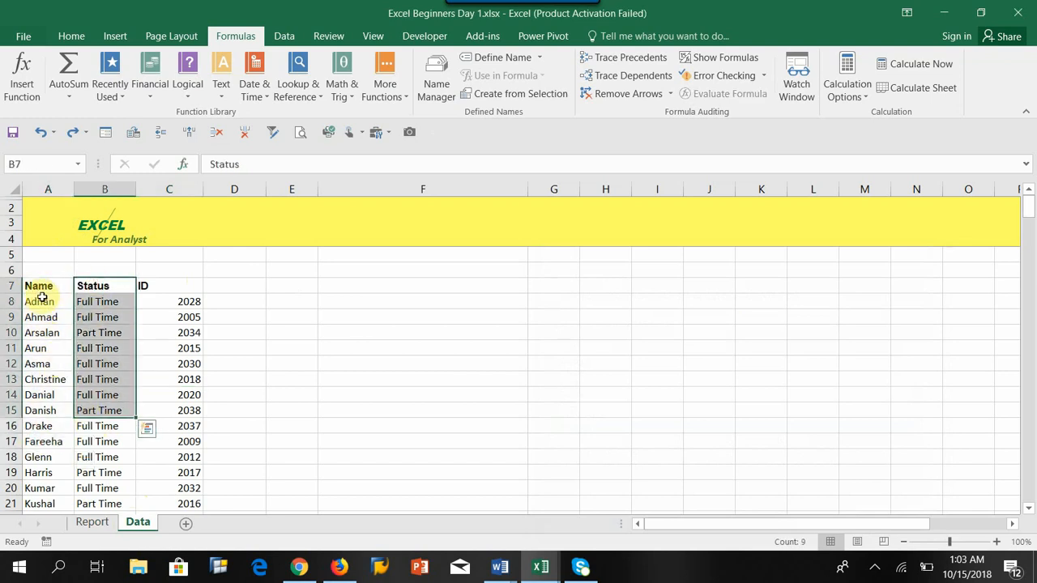
drag(41, 287, 36, 379)
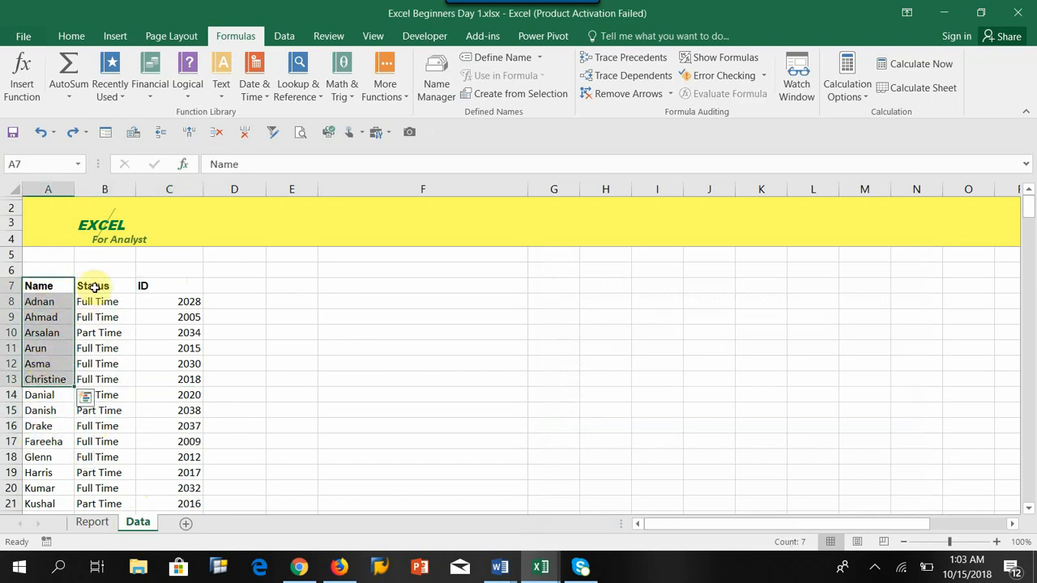
drag(95, 287, 98, 395)
drag(169, 287, 167, 409)
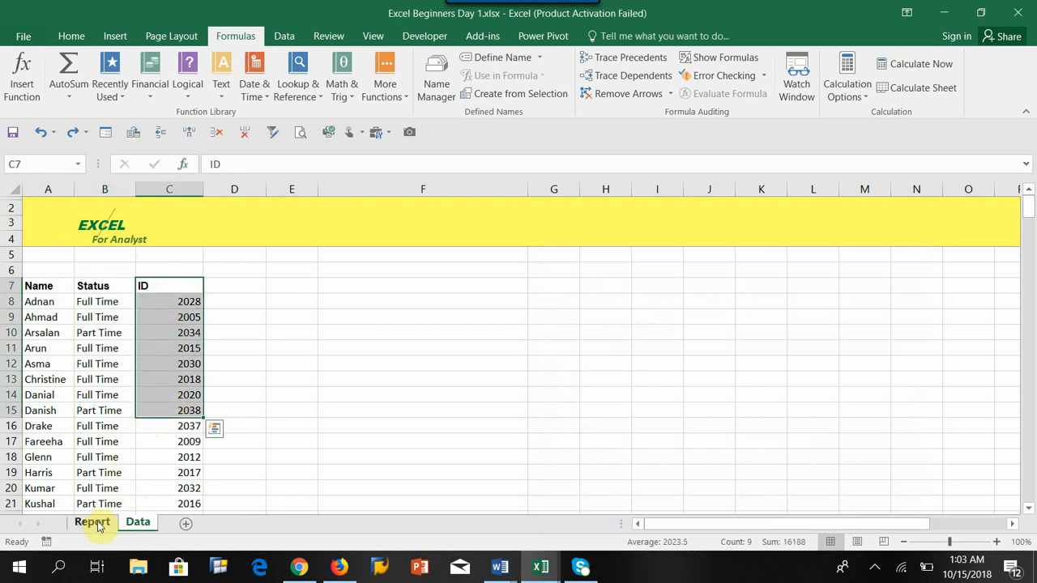
drag(40, 288, 298, 523)
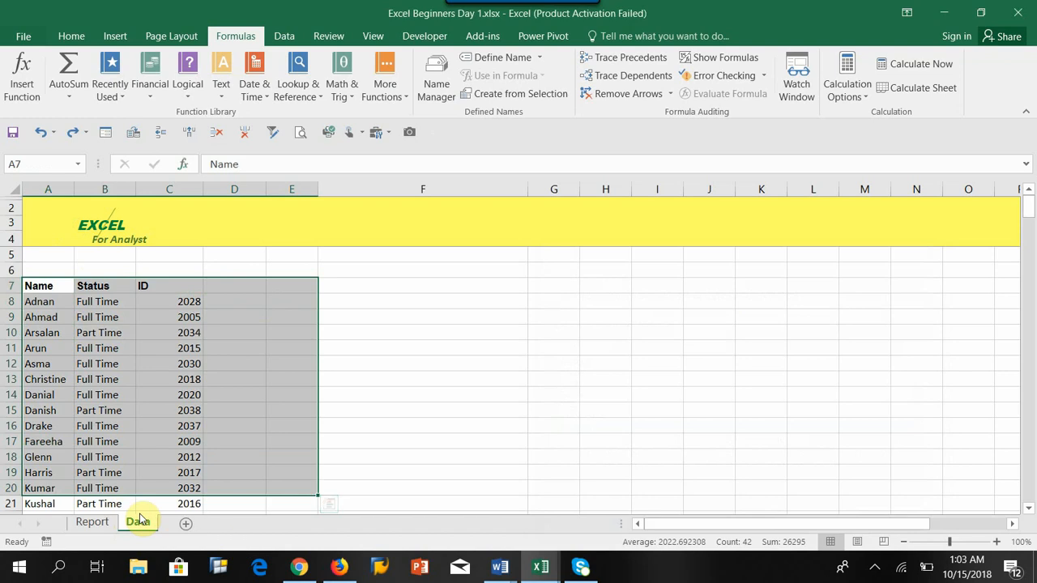
click(91, 522)
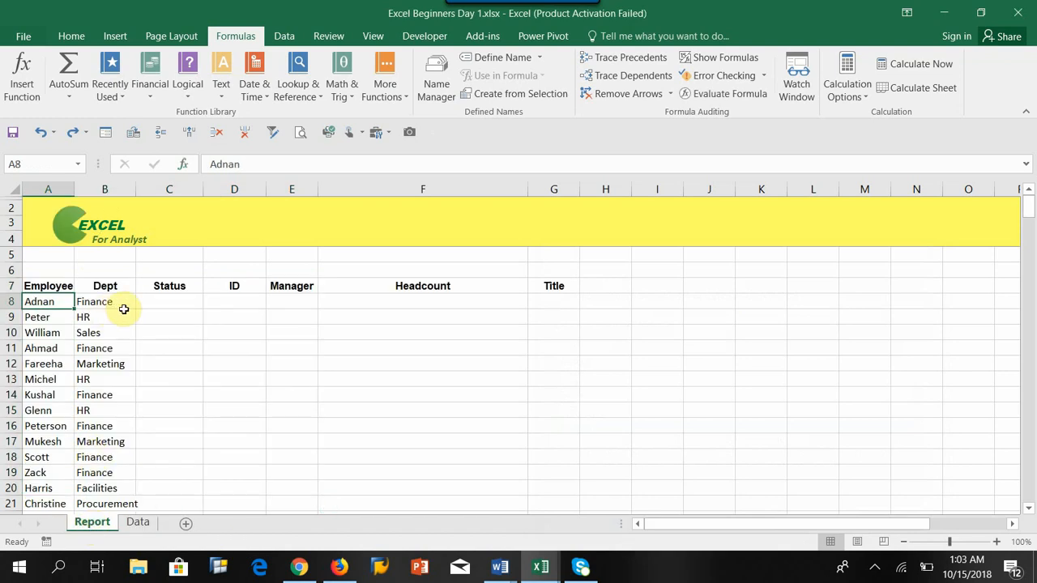
click(167, 304)
click(40, 306)
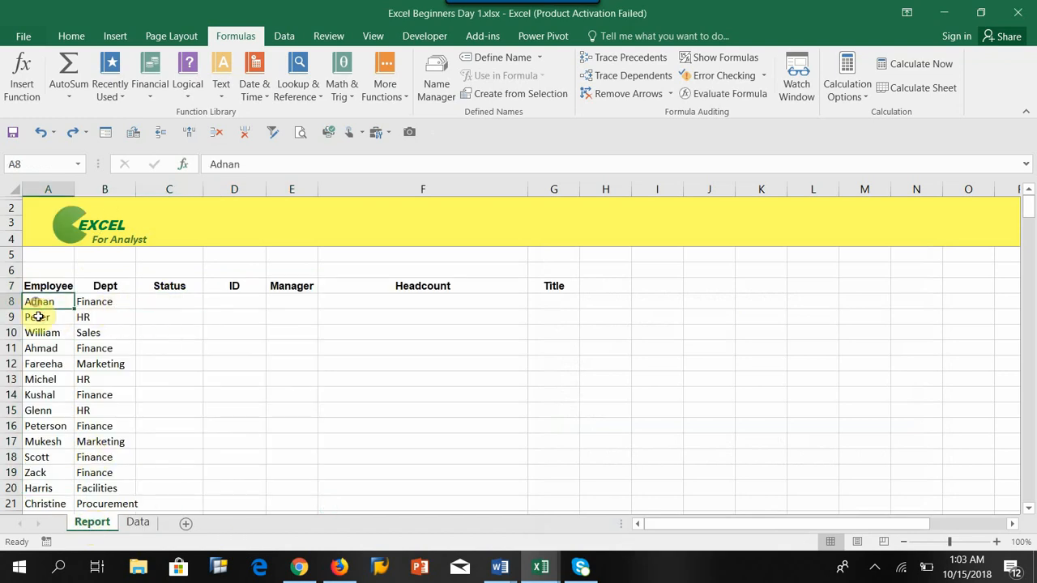
click(138, 522)
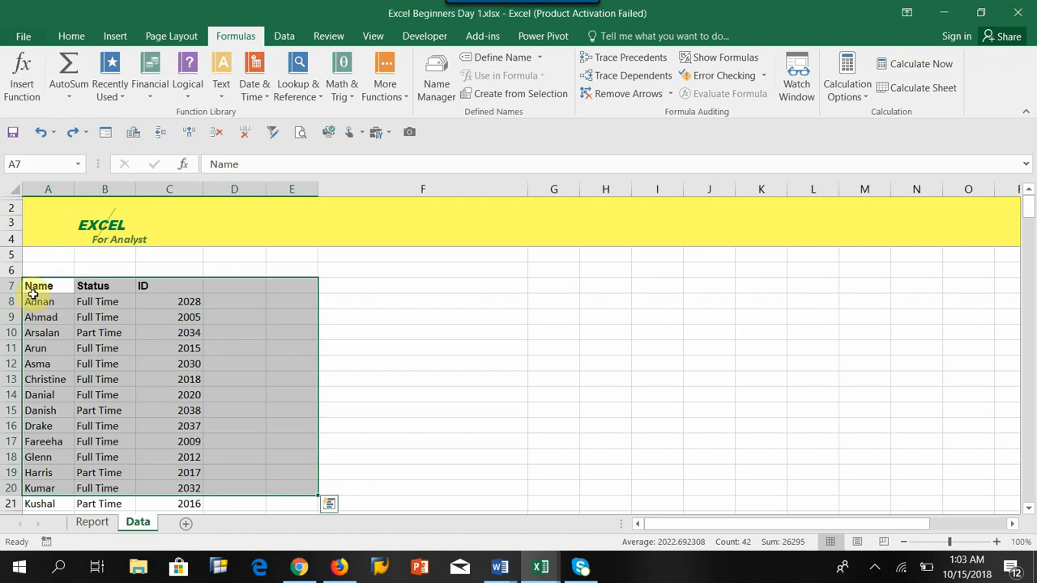
drag(33, 288, 190, 518)
scroll(43, 298, up, 2)
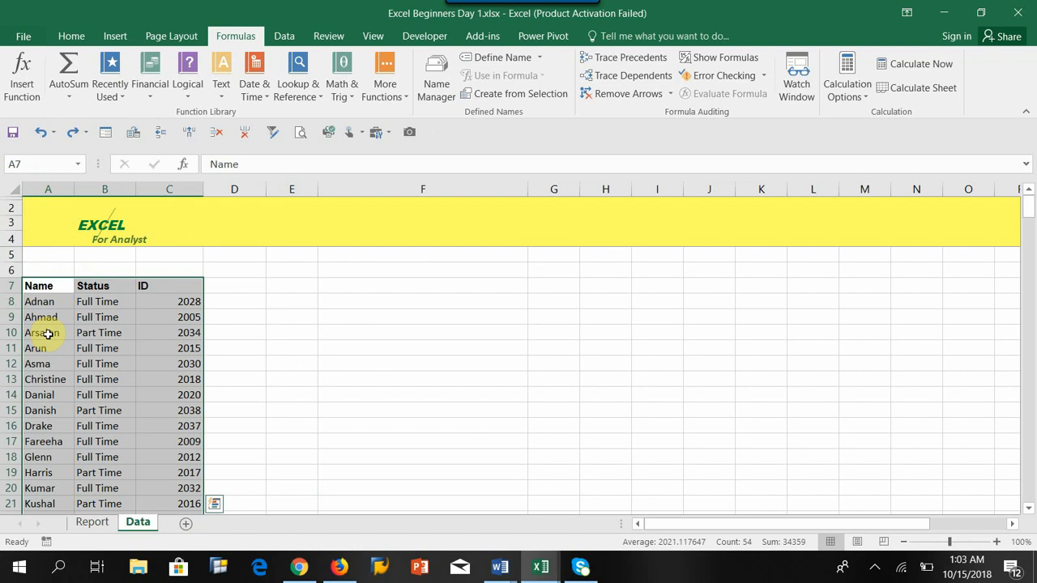
click(108, 301)
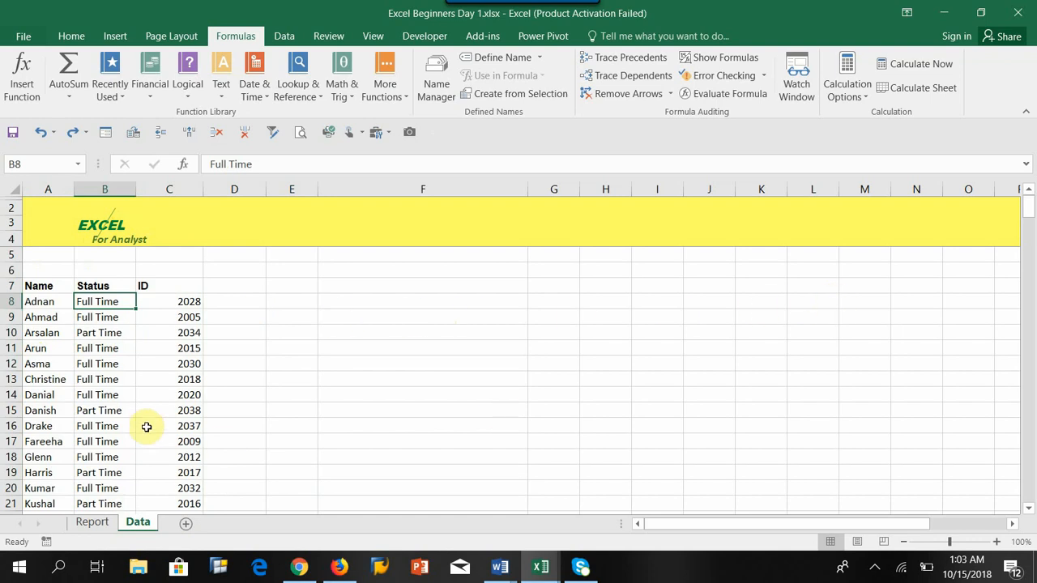
Step: Reopen the Insert Function dialog from C8, select VLOOKUP to read its description, and cancel
click(92, 525)
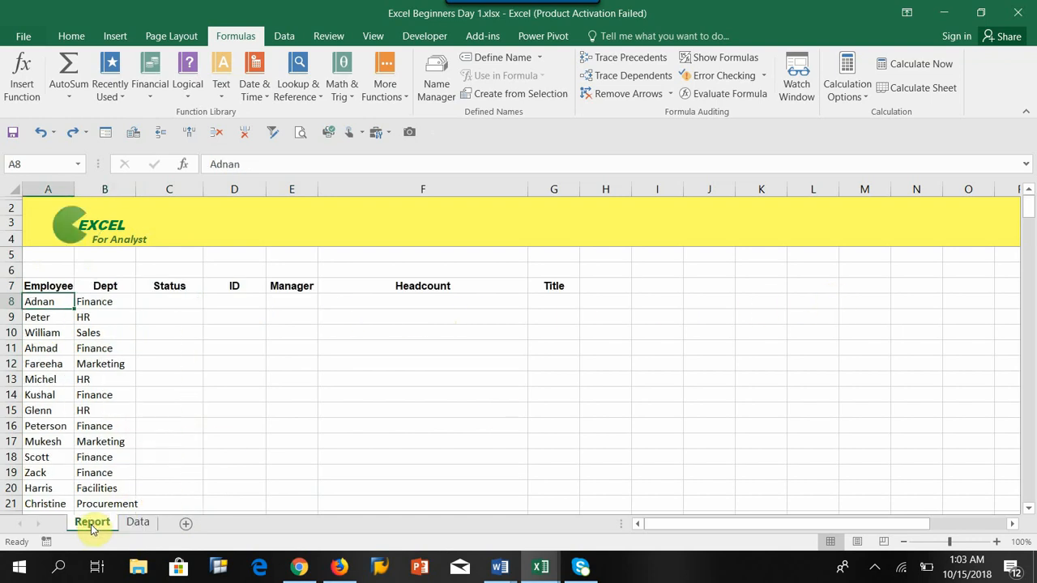
click(166, 302)
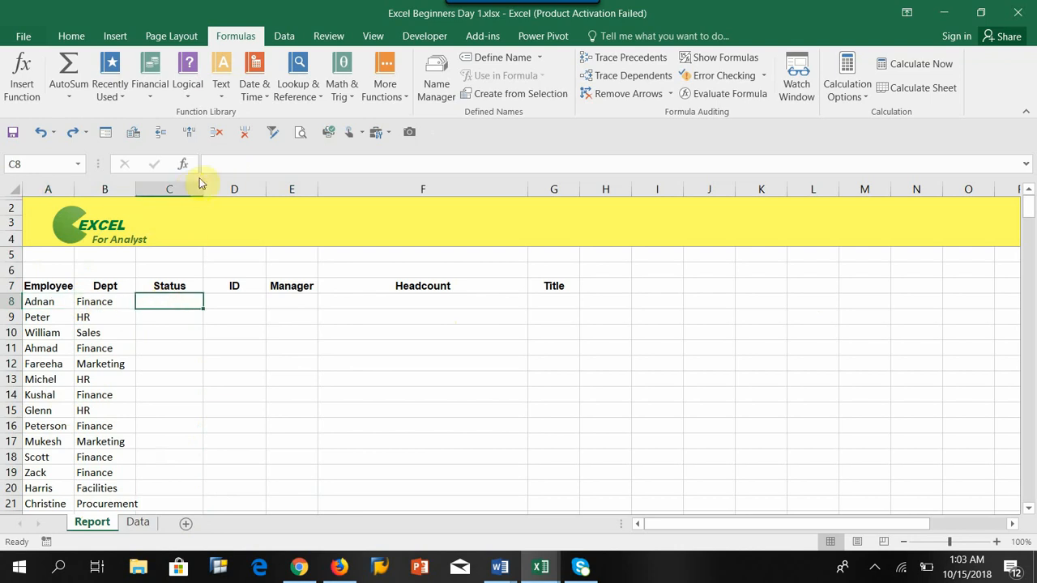
click(183, 165)
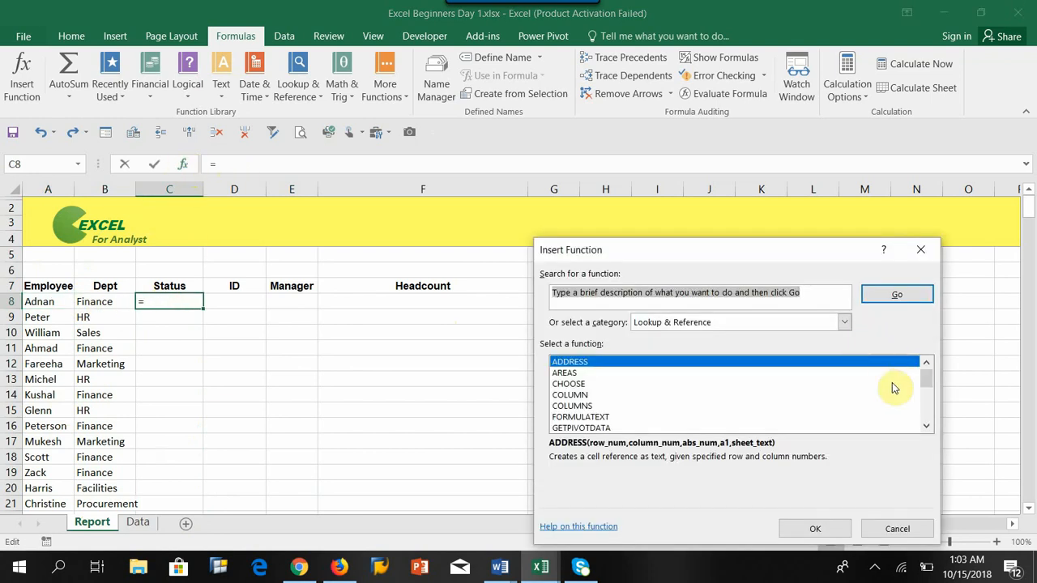
drag(926, 376, 944, 437)
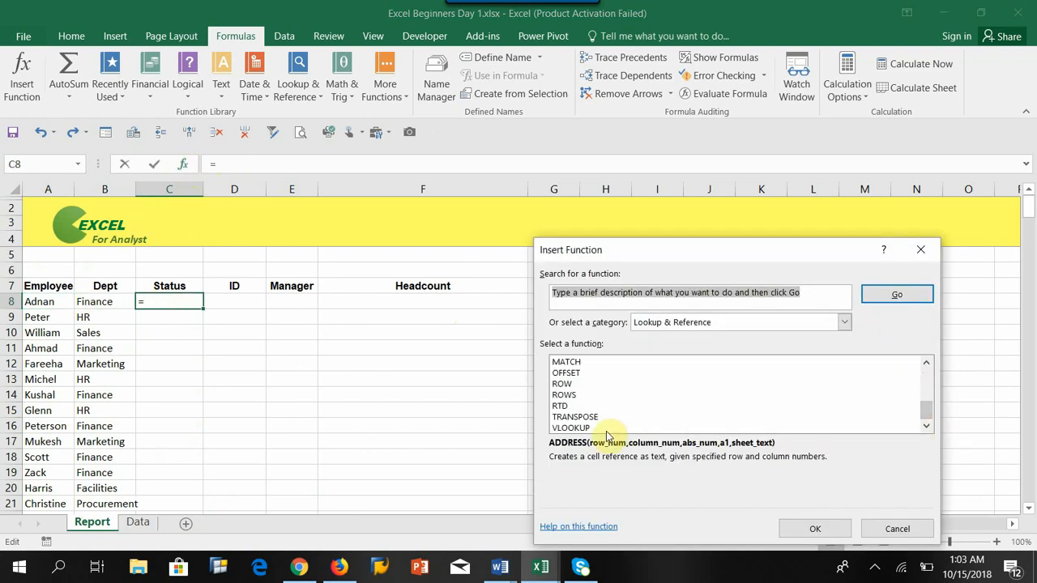
click(577, 427)
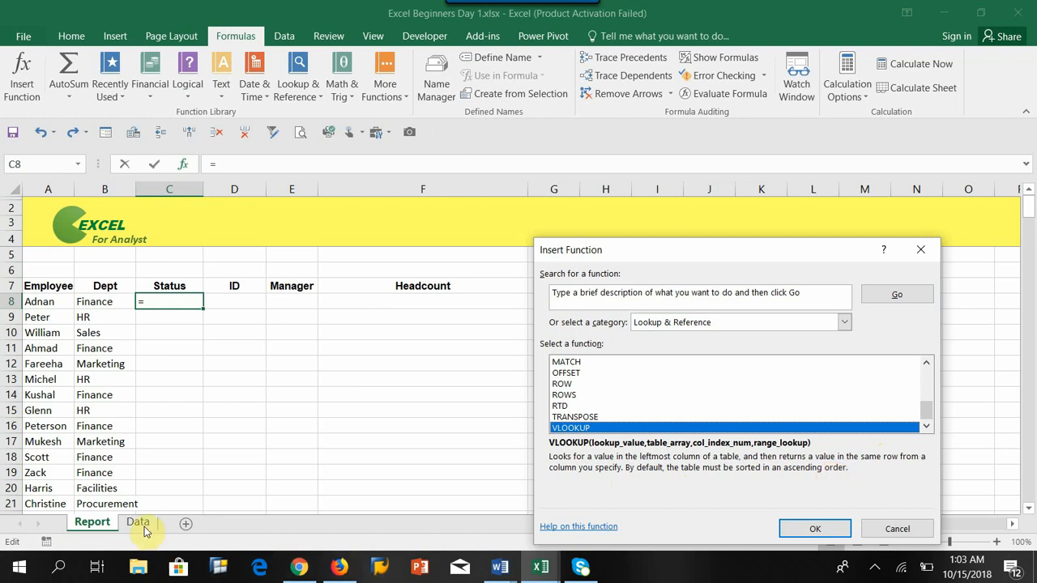
click(884, 534)
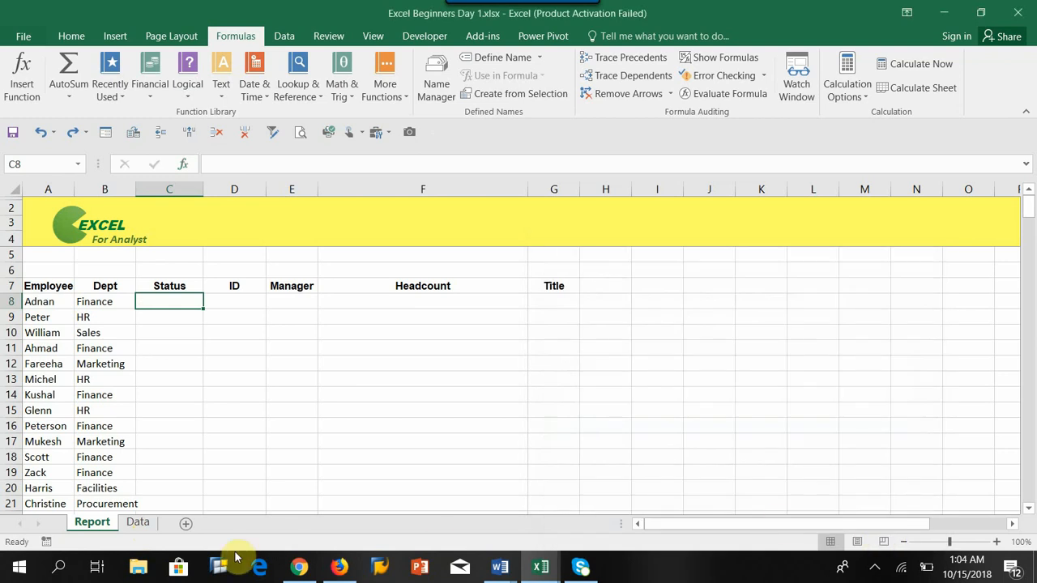
Step: Compare the selected name, status and ID ranges on the Data sheet with the Report sheet's employee list
click(134, 523)
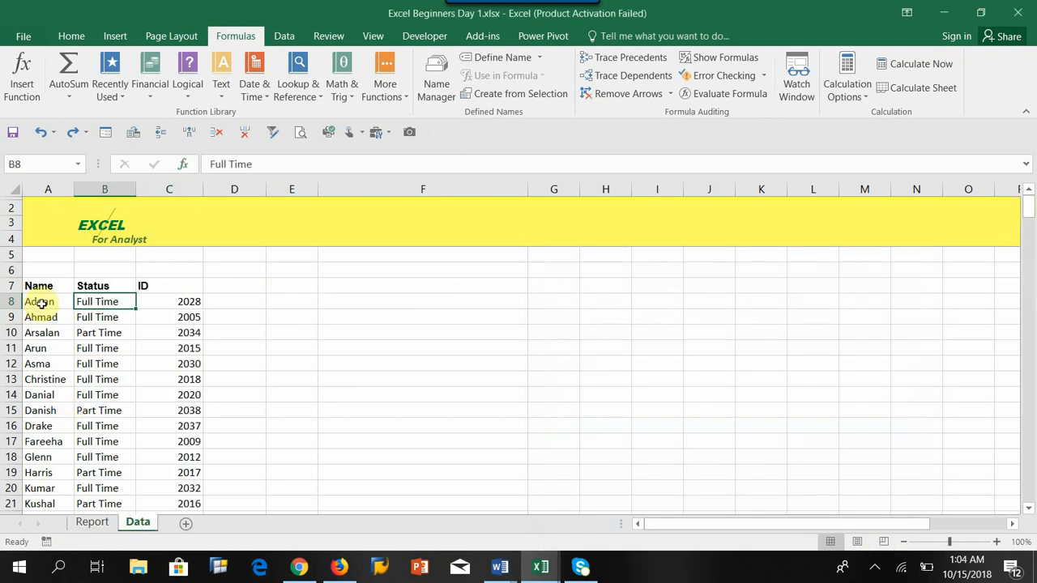
drag(40, 302, 69, 464)
scroll(68, 464, up, 1)
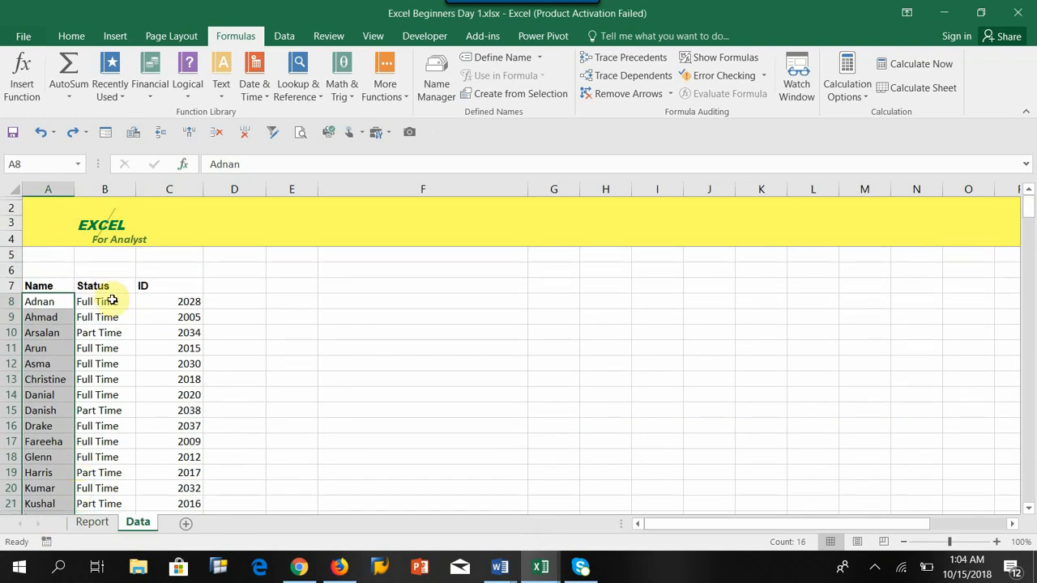
drag(109, 300, 105, 395)
drag(174, 301, 180, 426)
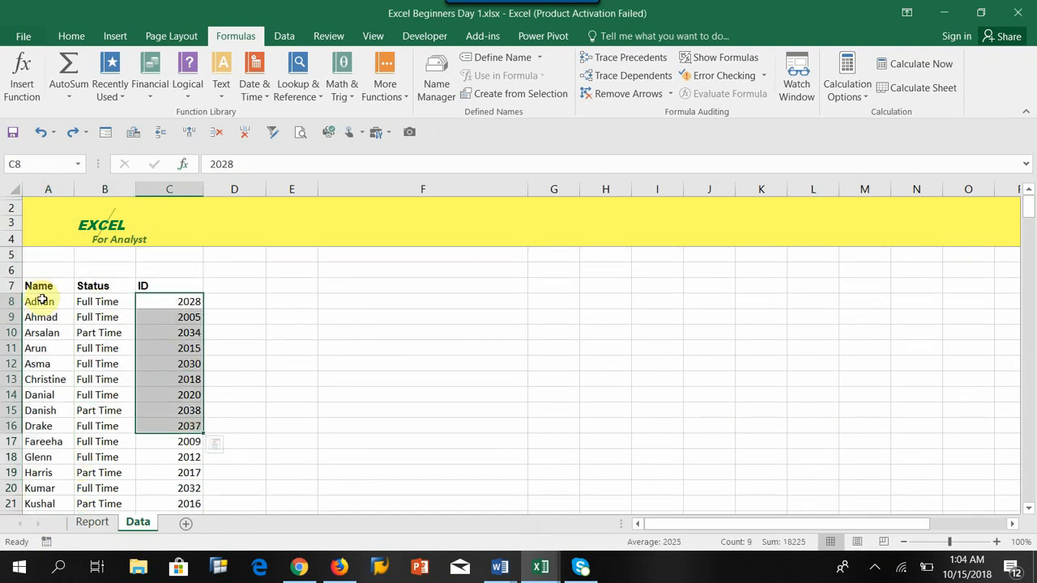
drag(39, 301, 58, 387)
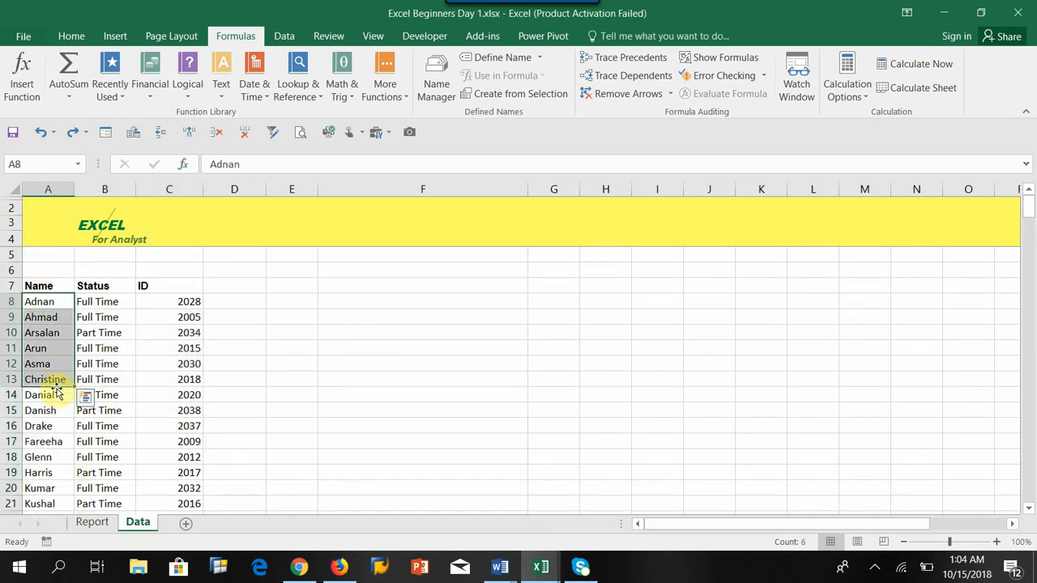
click(91, 523)
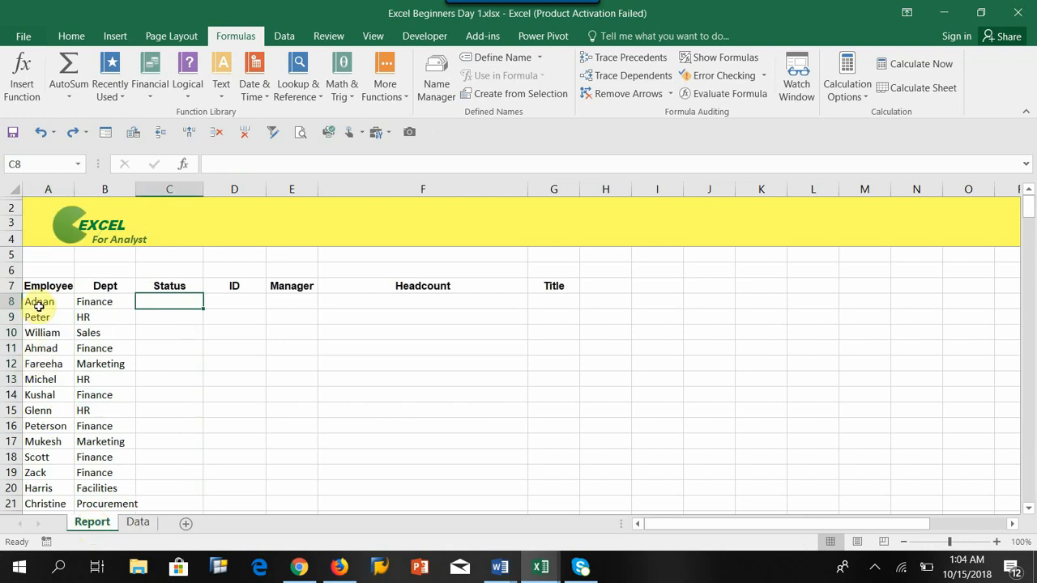
click(137, 522)
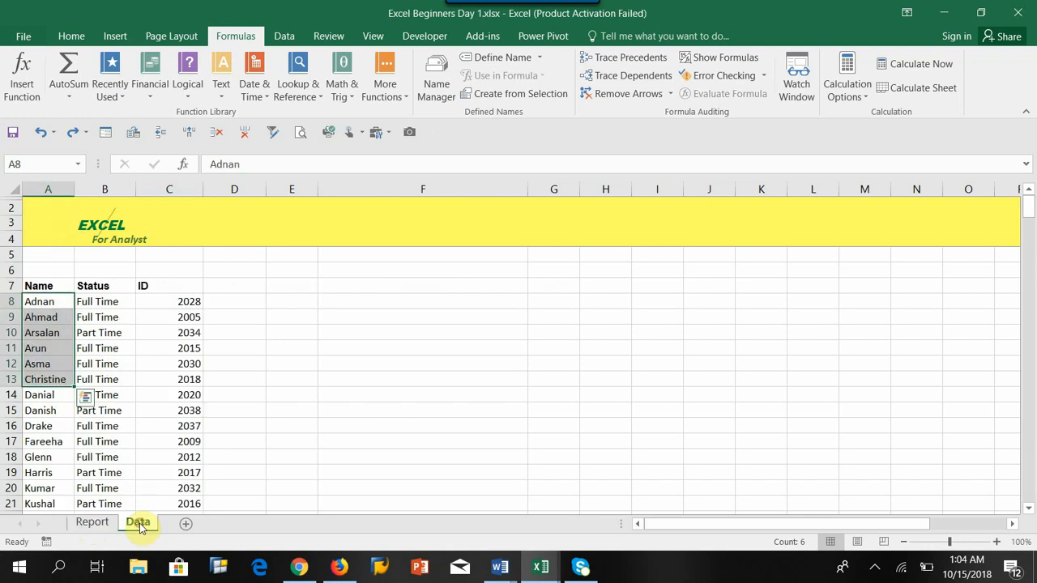
click(92, 523)
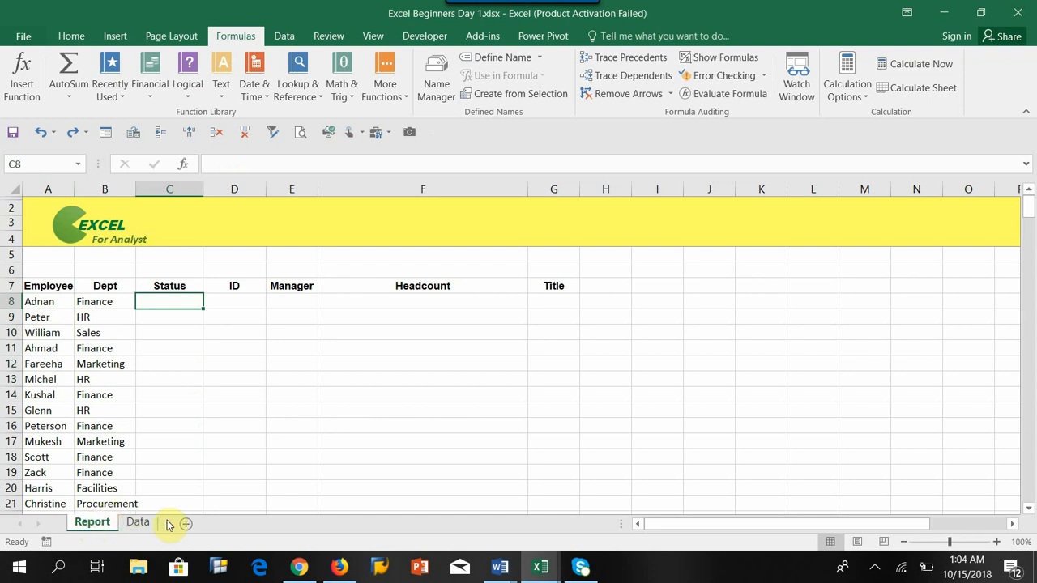
click(133, 528)
click(93, 523)
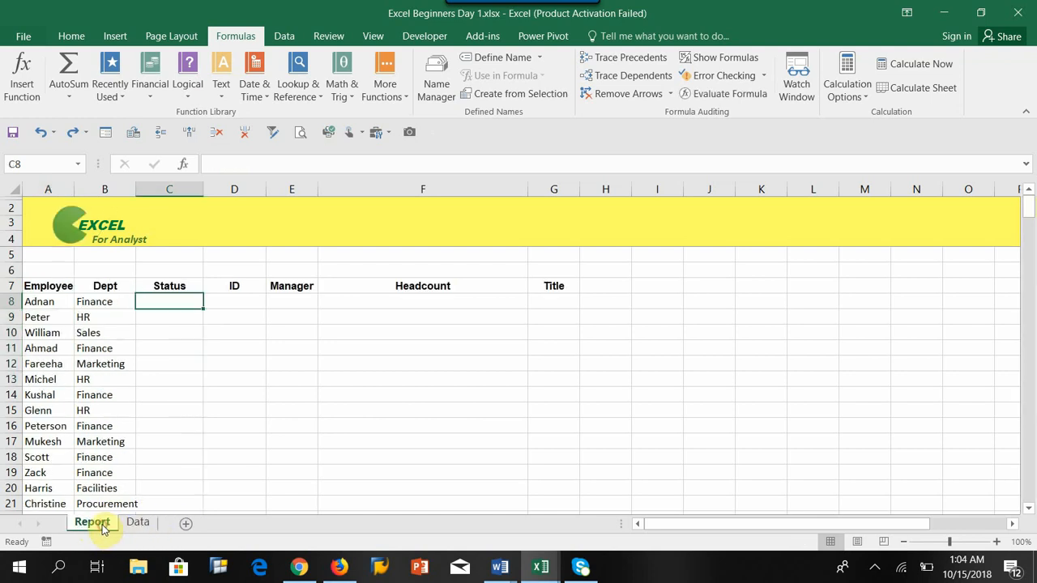
click(41, 301)
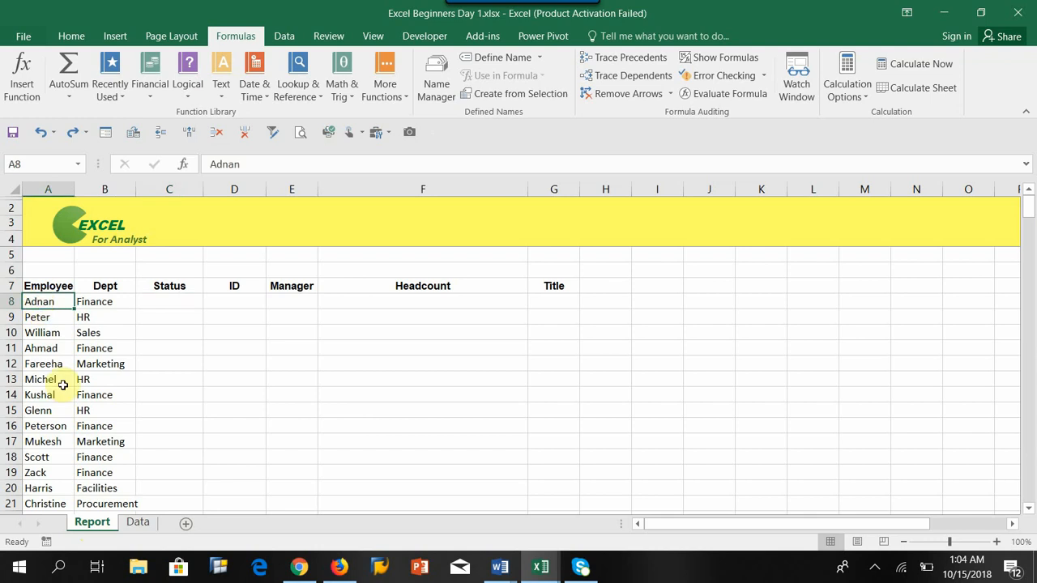
click(138, 523)
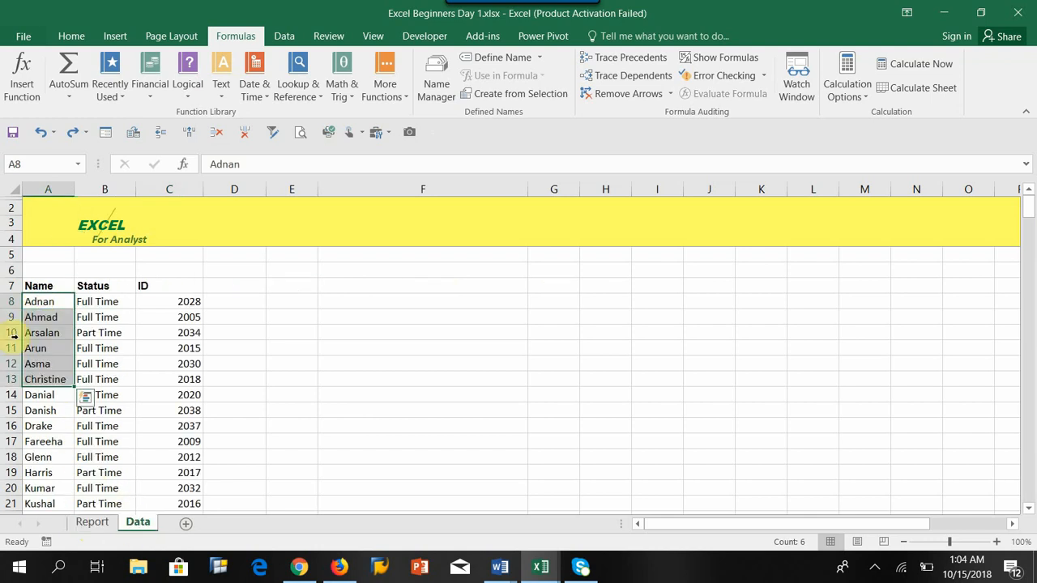
click(39, 303)
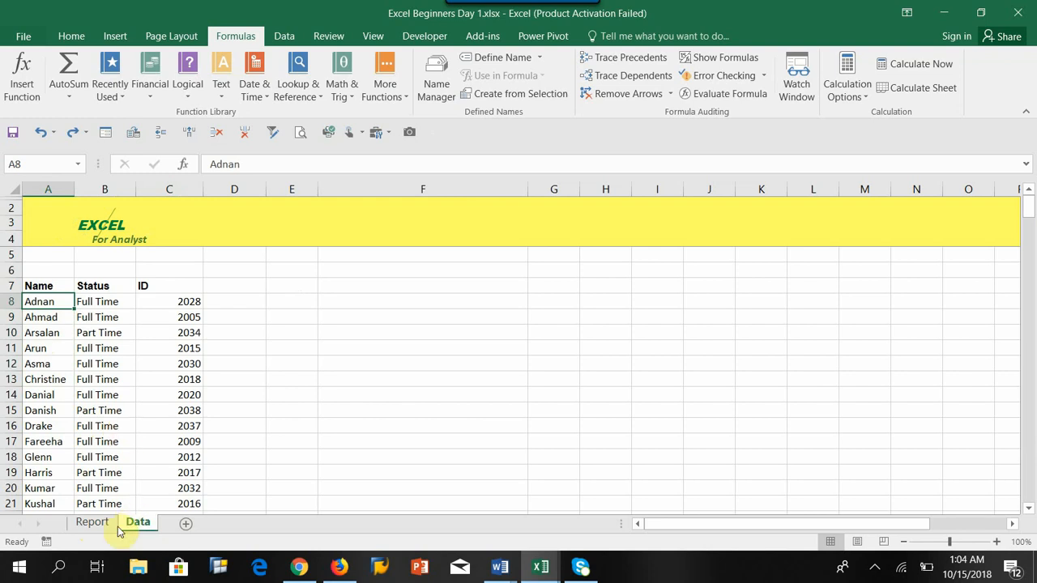
Step: Switch between the Report and Data sheets to compare the employee names and their Status entries
click(92, 522)
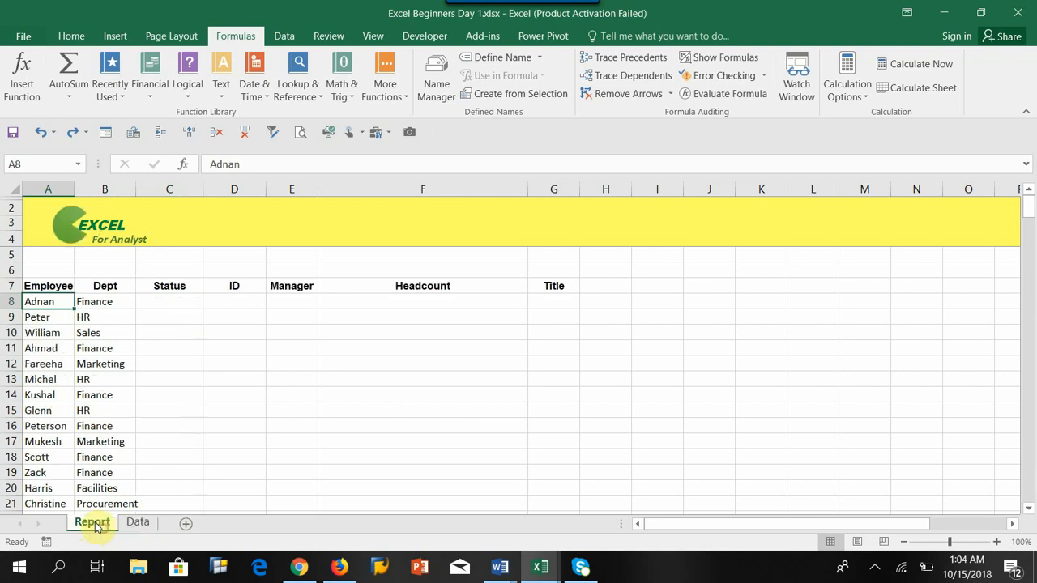
click(138, 524)
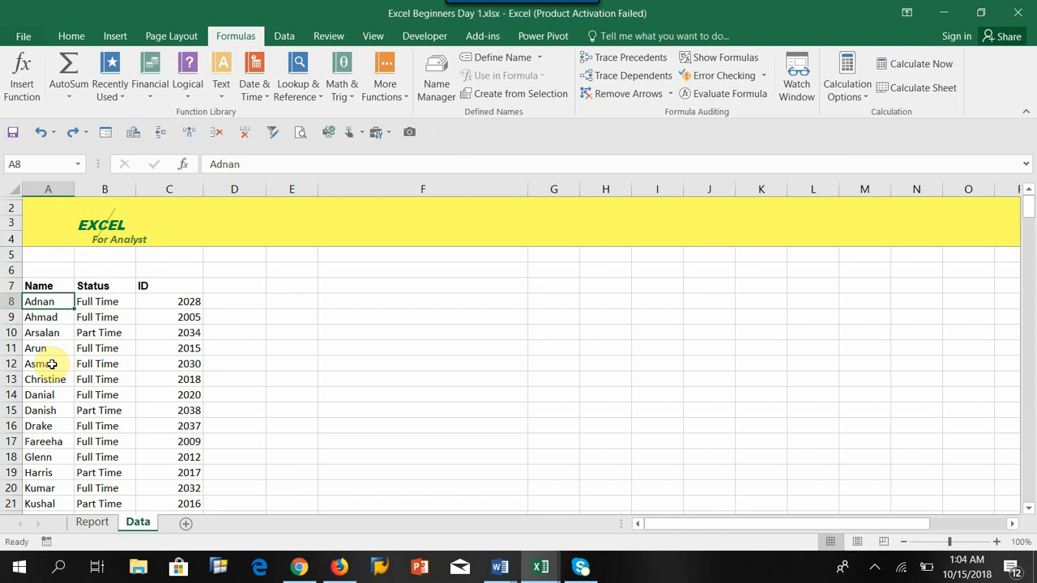
click(91, 524)
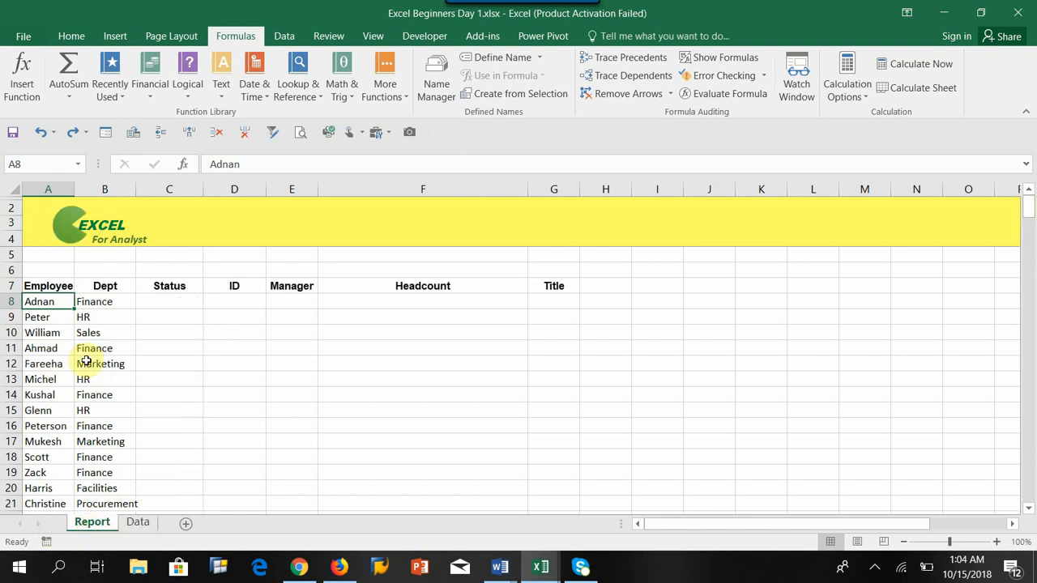
click(30, 349)
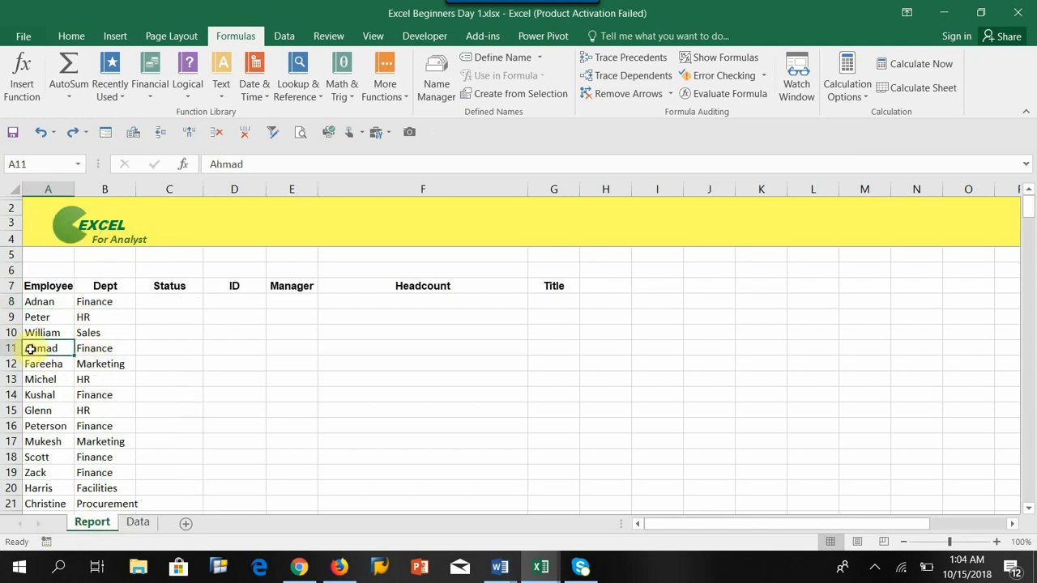
click(160, 348)
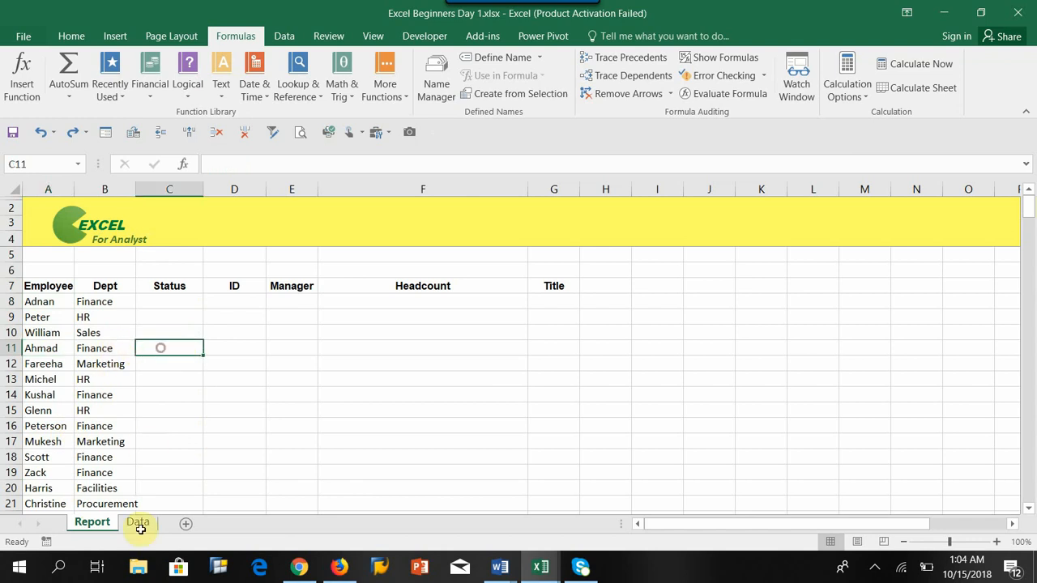
click(42, 348)
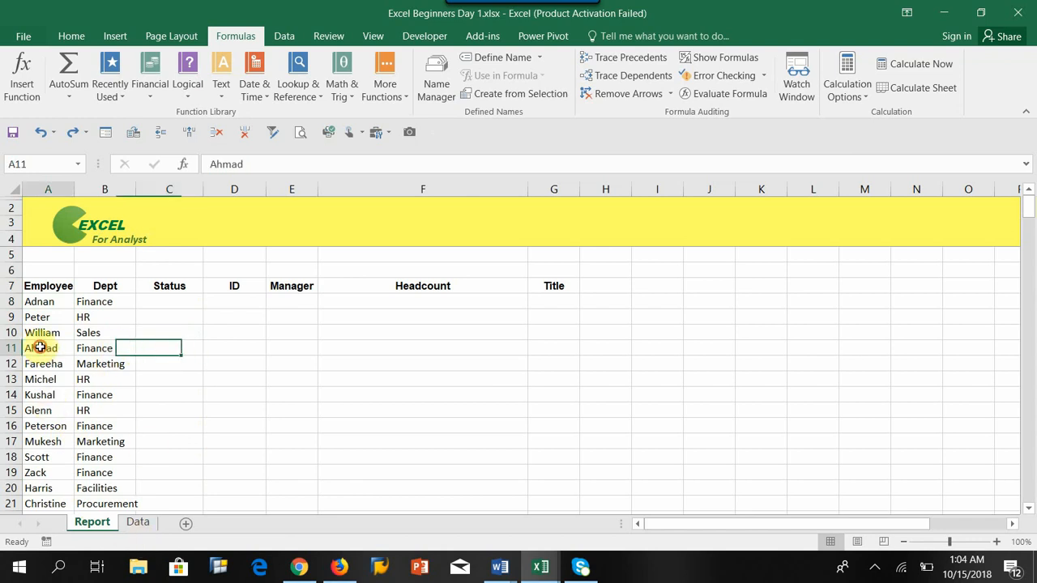
click(172, 354)
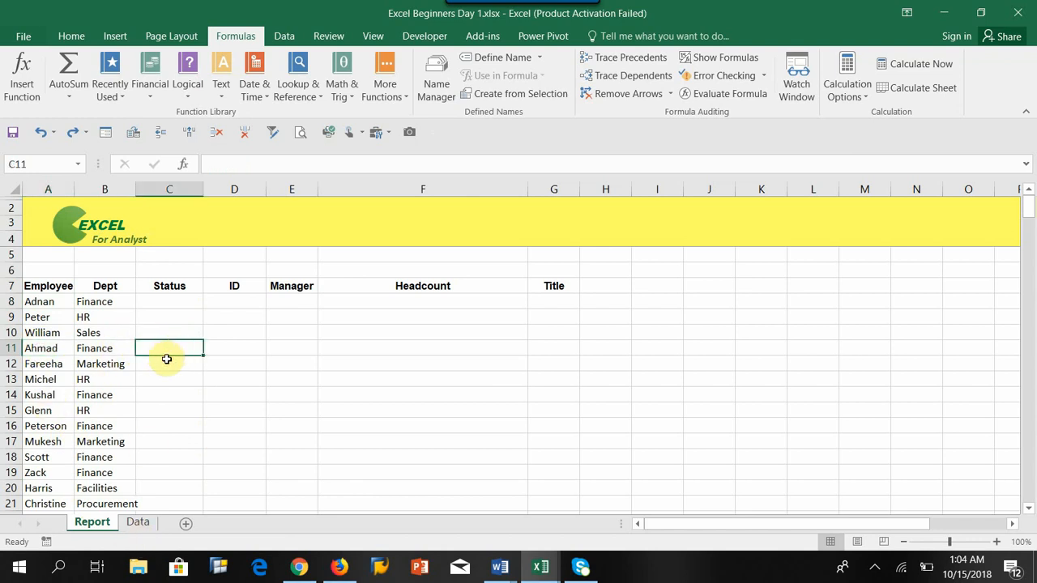
Step: Insert a VLOOKUP function into the Report sheet's Status cell C8
click(171, 305)
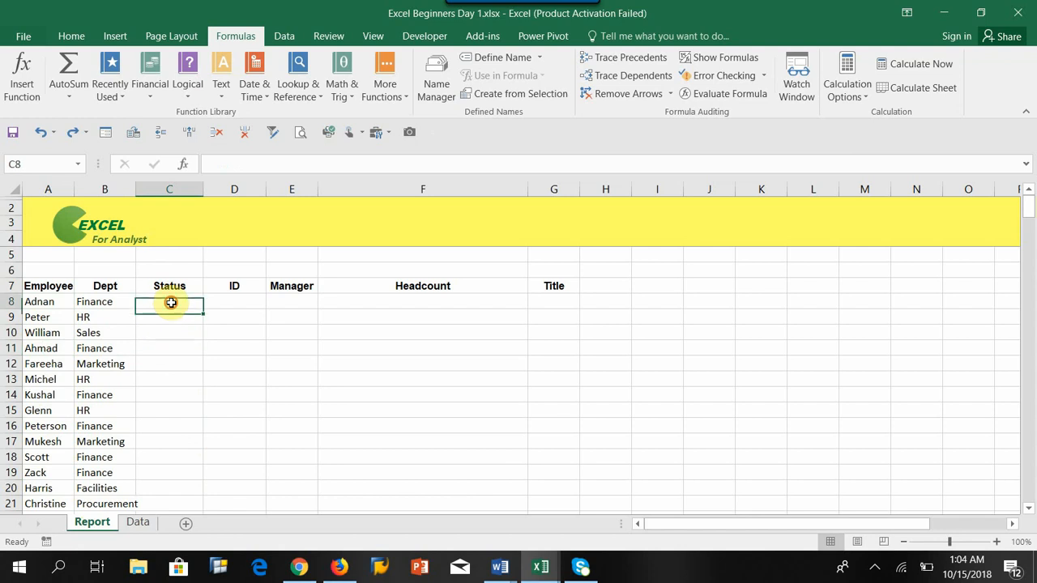
click(288, 91)
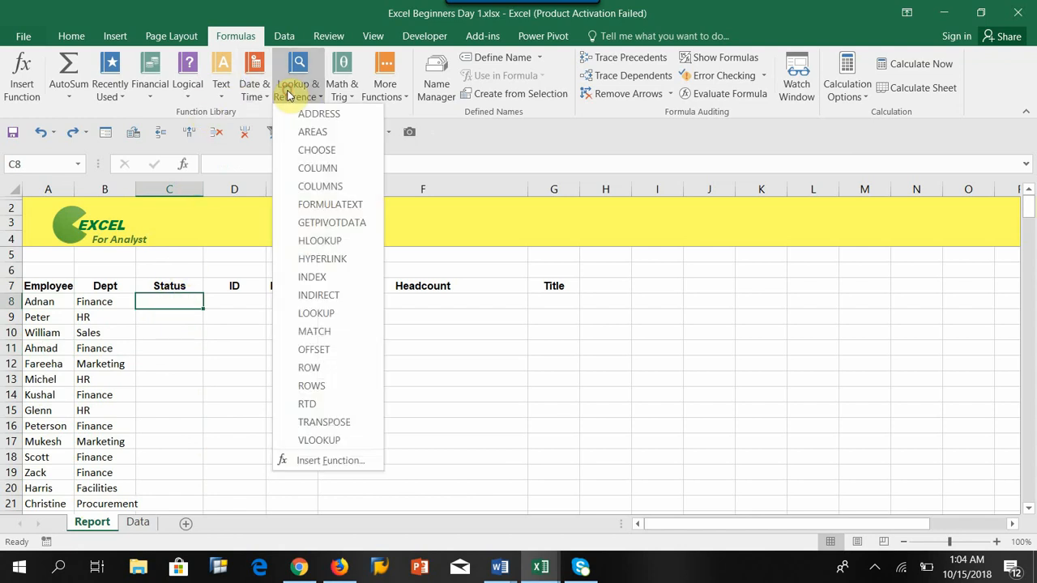
click(324, 440)
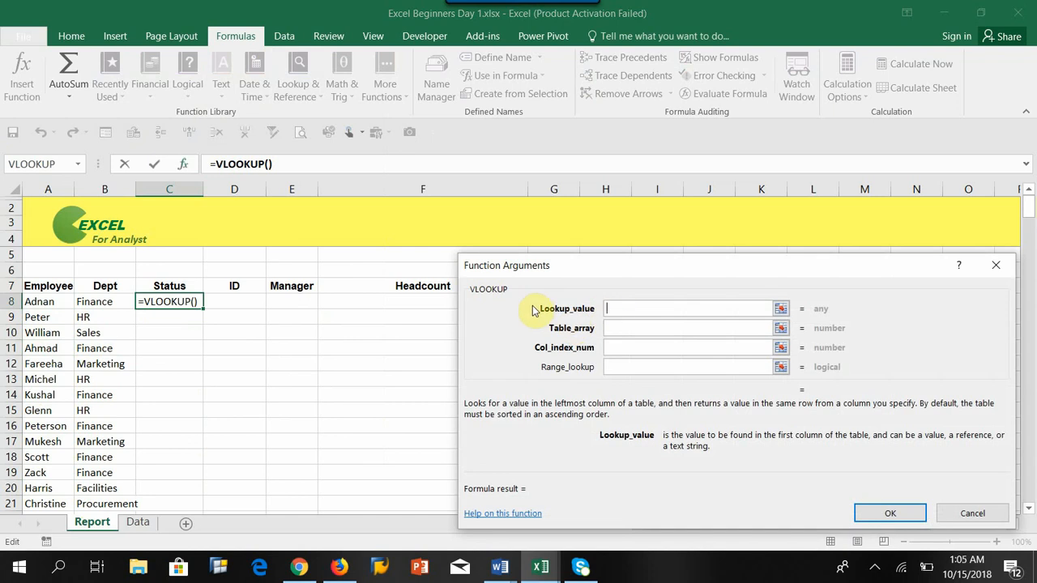
Step: Set the lookup value to A8 and the table array to the absolute range Data!$A$7:$C$41
click(38, 303)
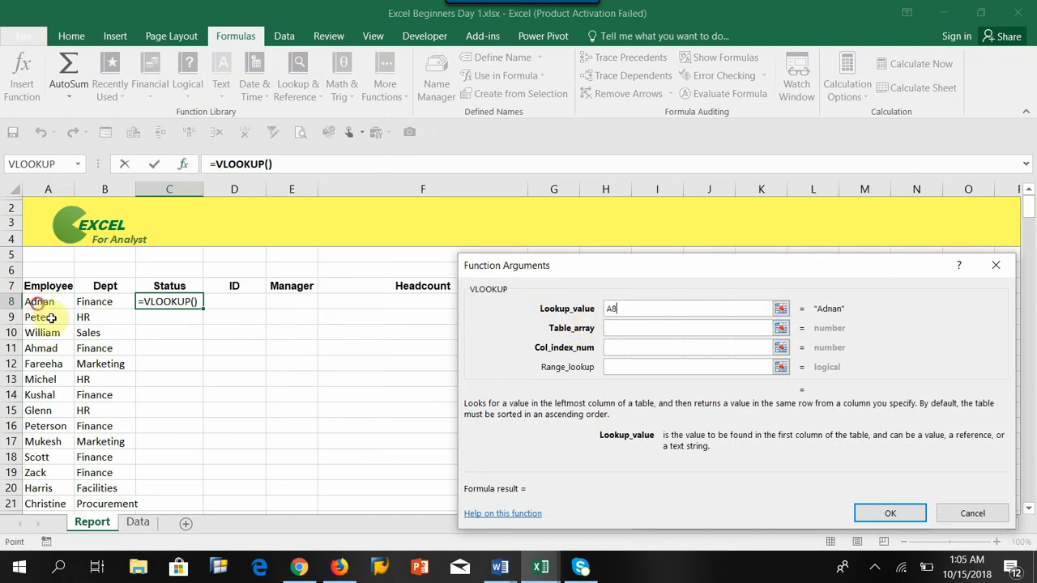
click(620, 328)
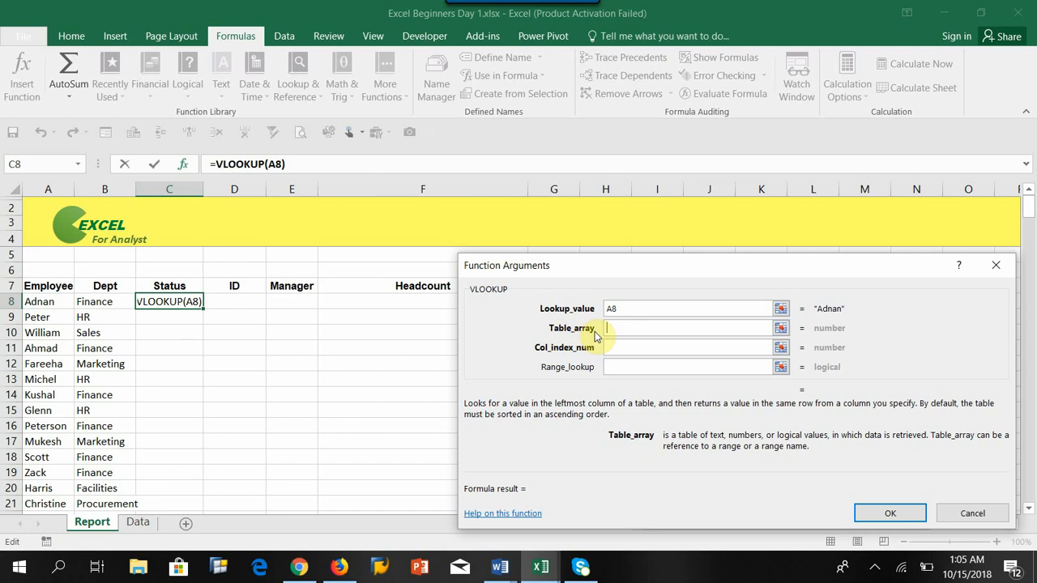
click(139, 522)
click(38, 285)
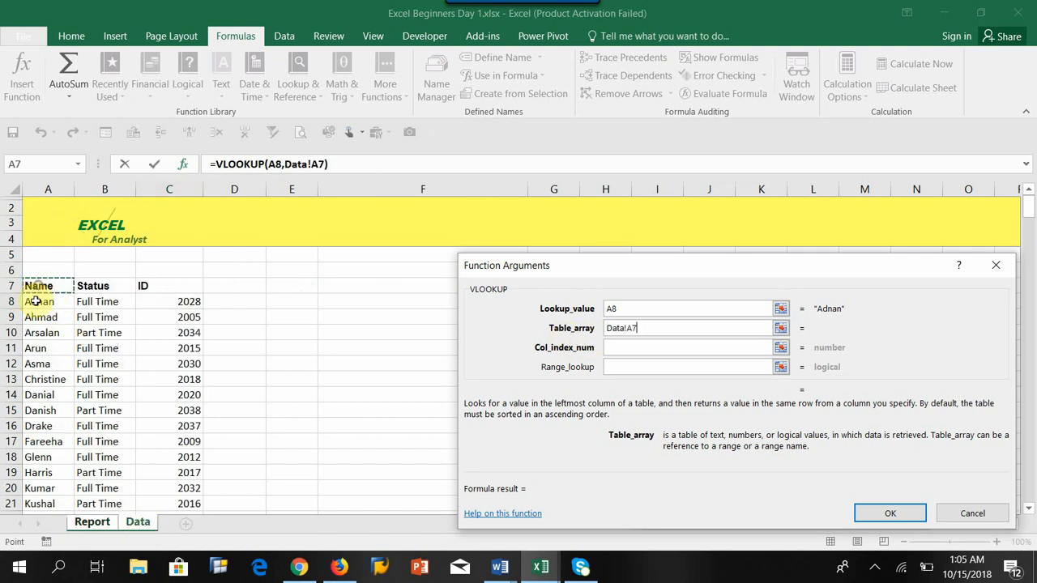
key(ctrl+shift+End)
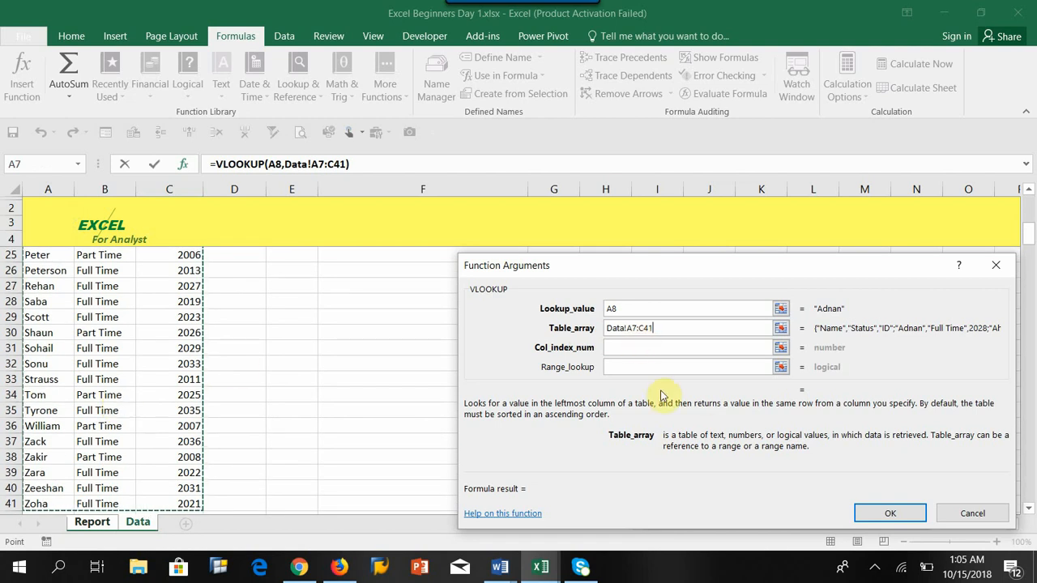
key(F4)
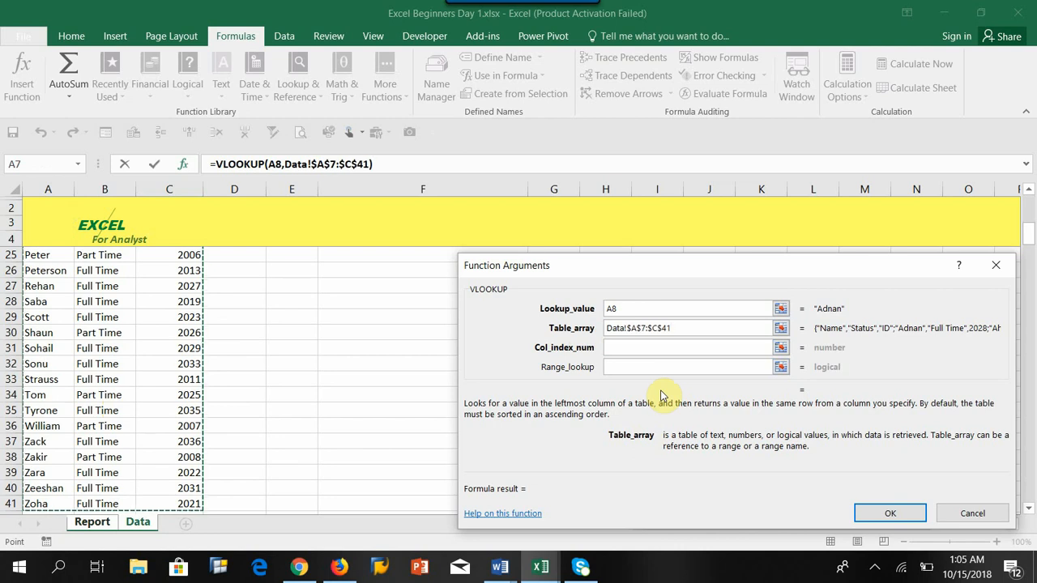
scroll(250, 353, up, 7)
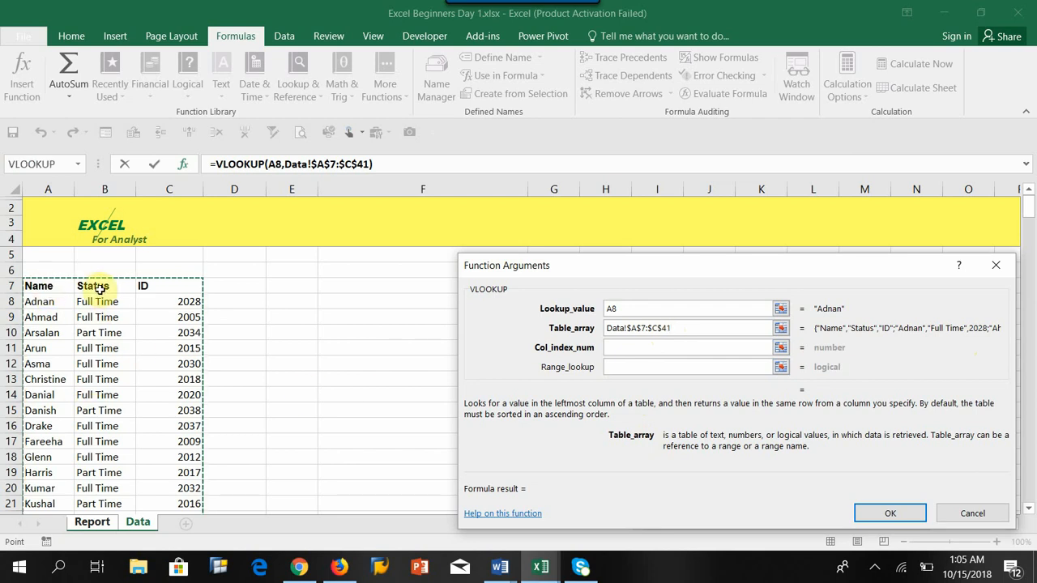
Step: Set the column index to 2 and range lookup to 0 for an exact match, and confirm the formula
click(616, 347)
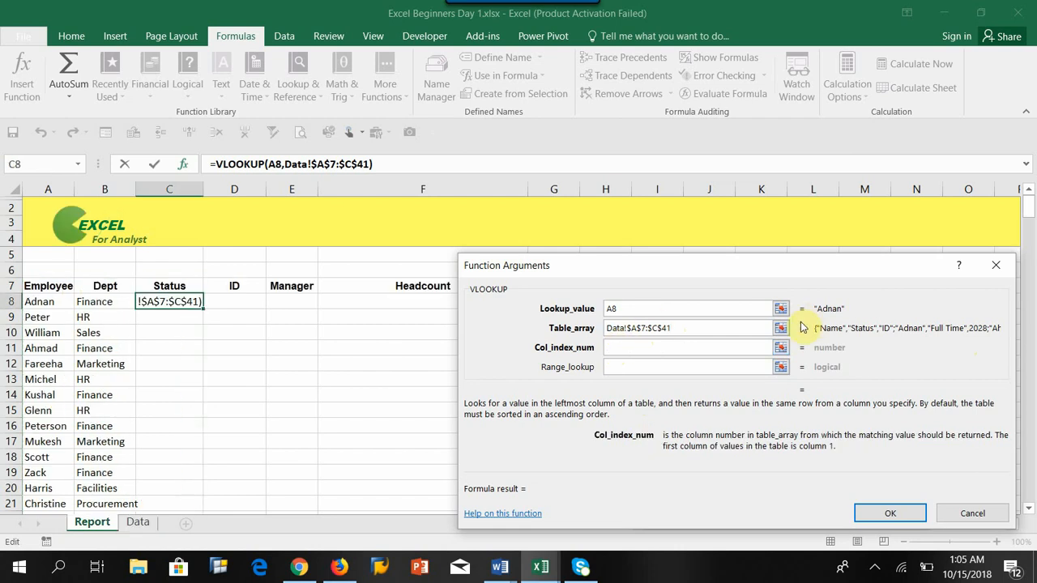
text(2)
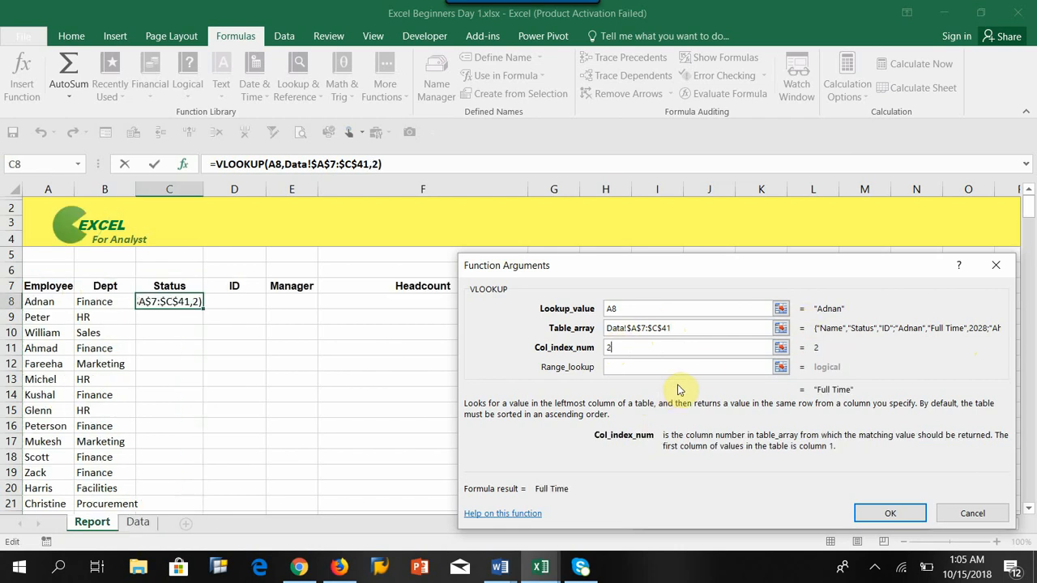
click(624, 368)
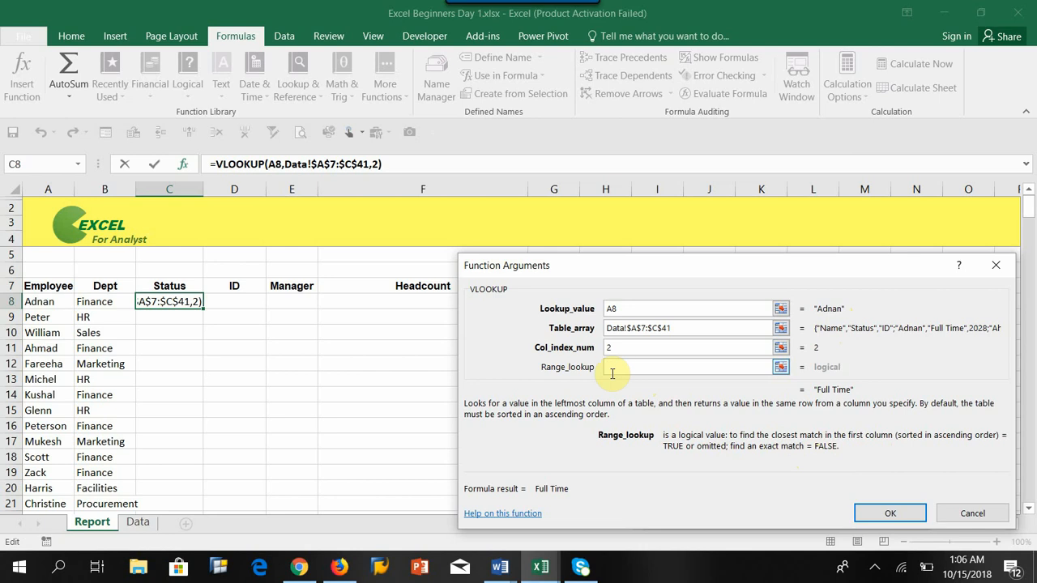
text(0)
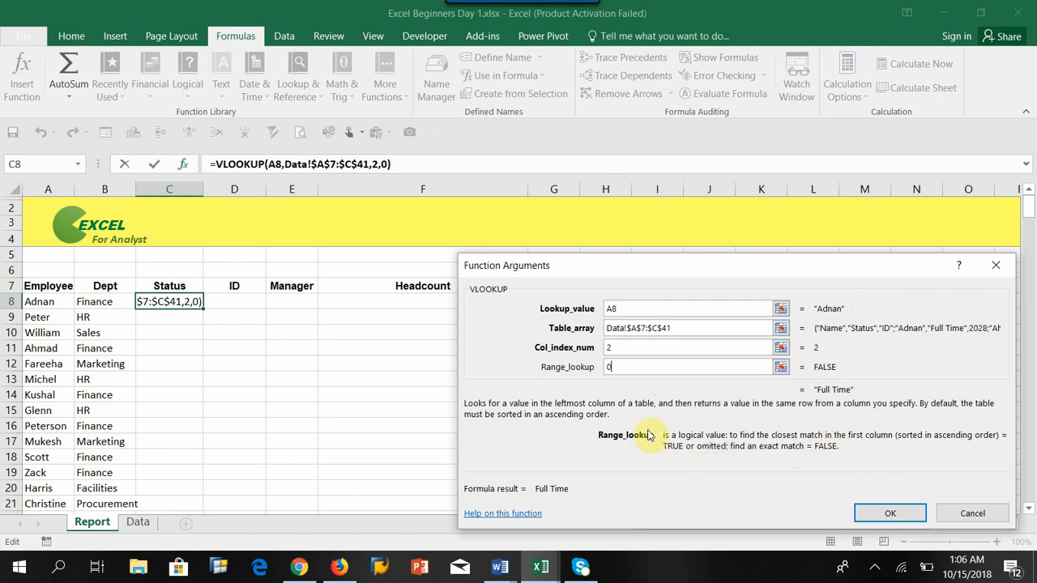
key(BackSpace)
text(1)
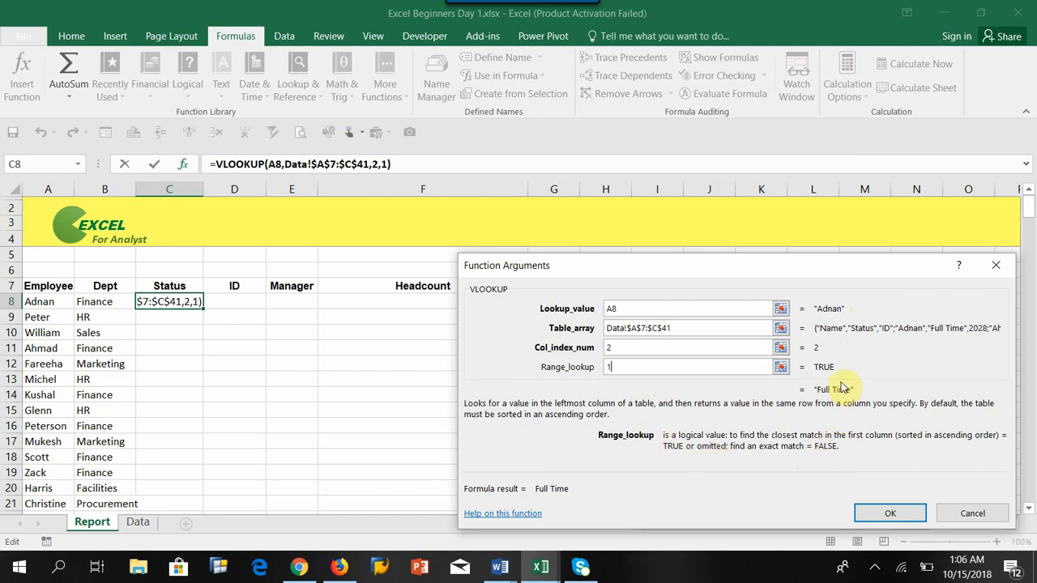
key(BackSpace)
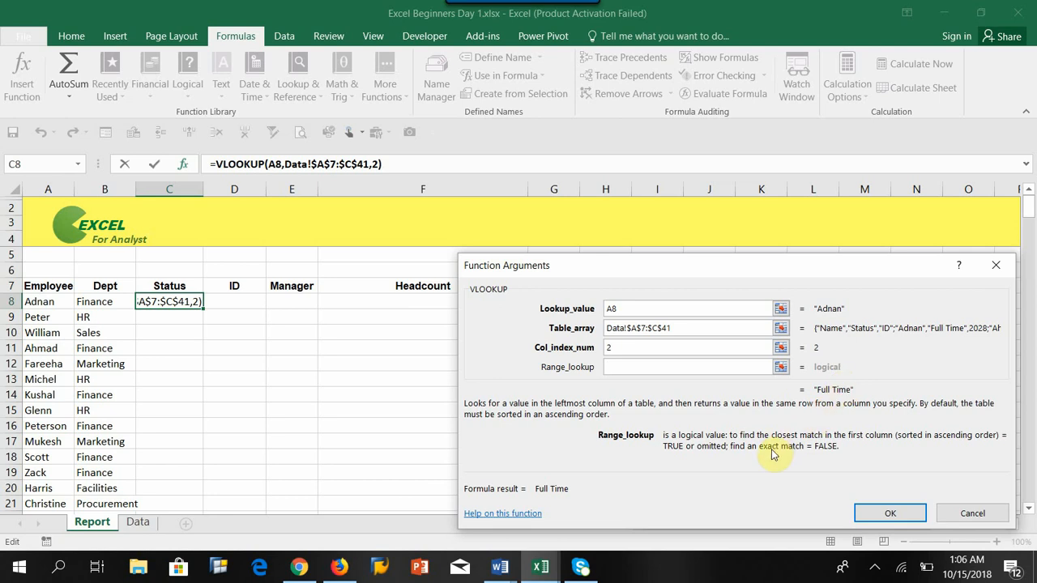
text(0)
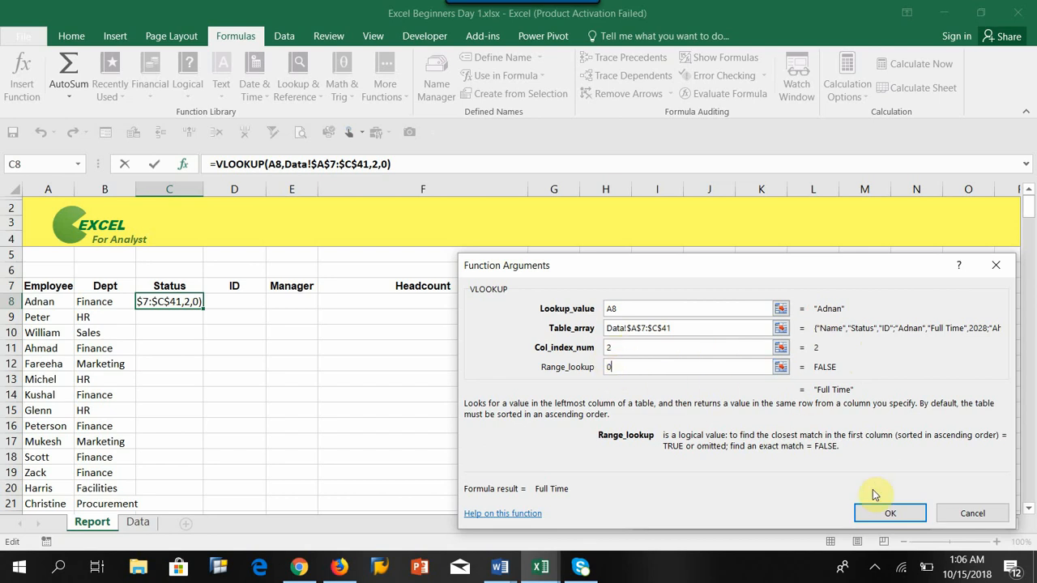
click(883, 513)
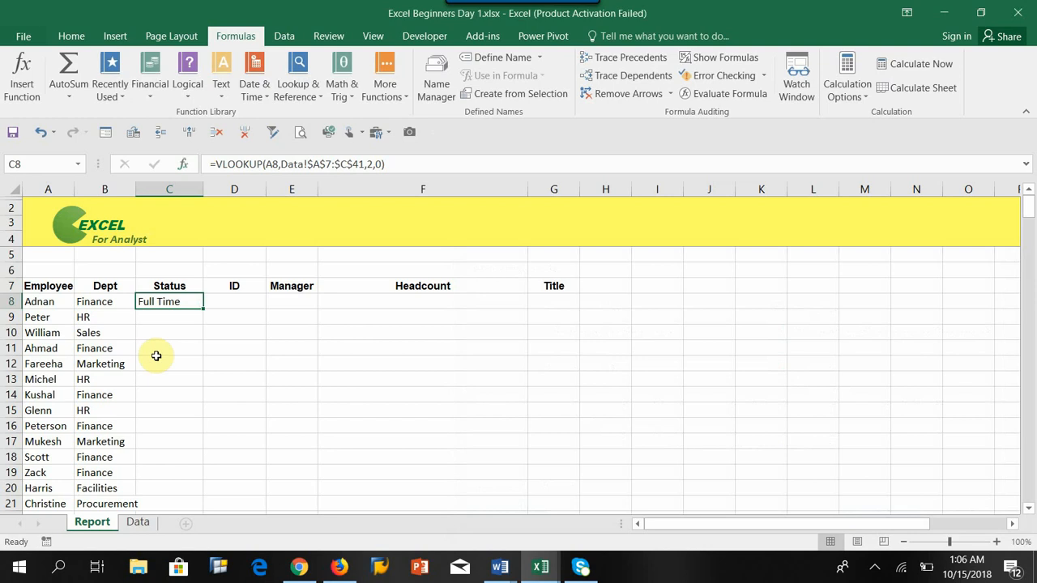
Step: Fill the VLOOKUP formula down the Status column to row 41
double_click(202, 310)
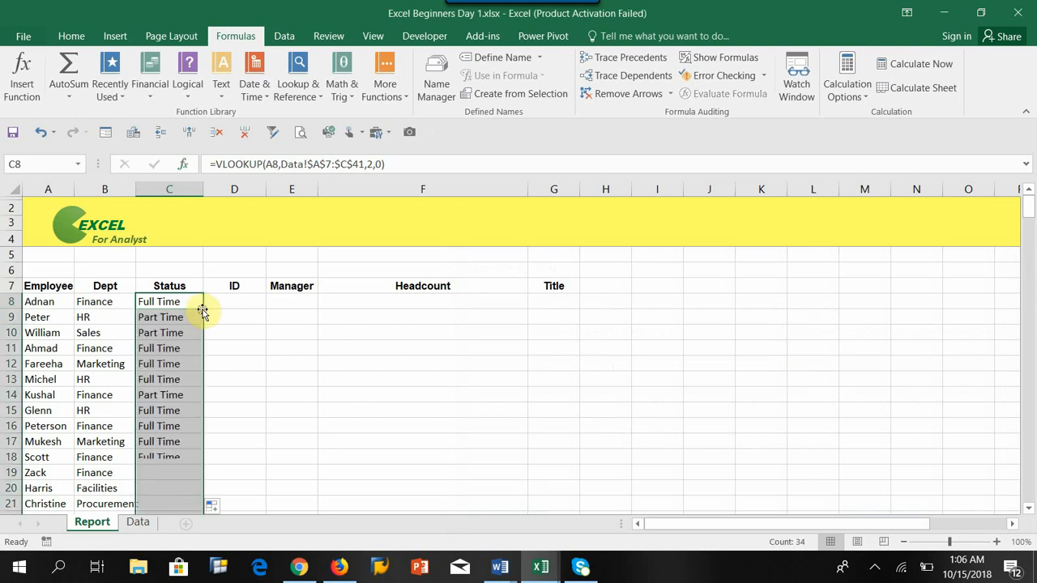
scroll(170, 417, down, 7)
scroll(170, 416, down, 1)
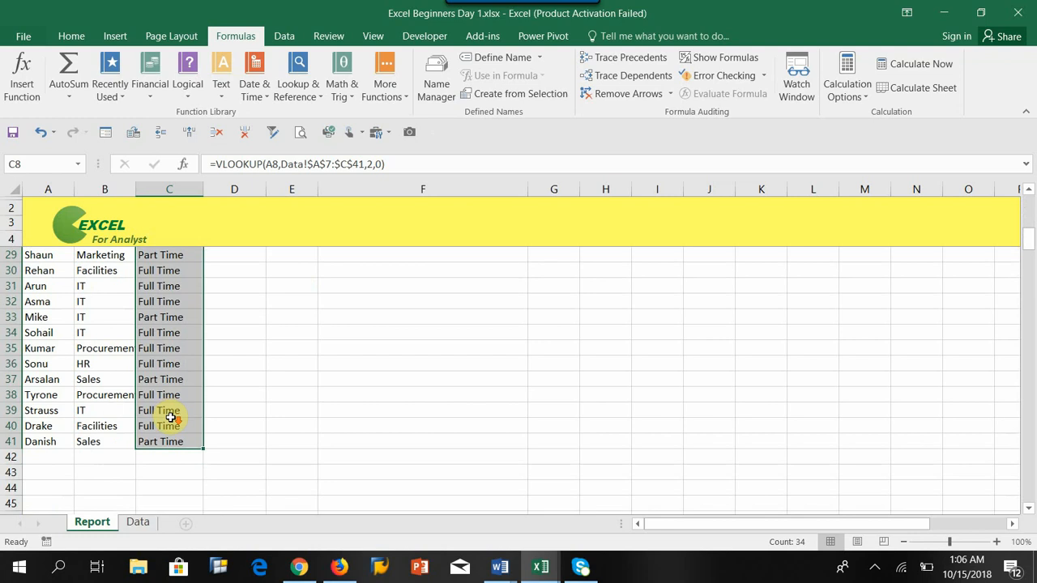
scroll(170, 416, up, 8)
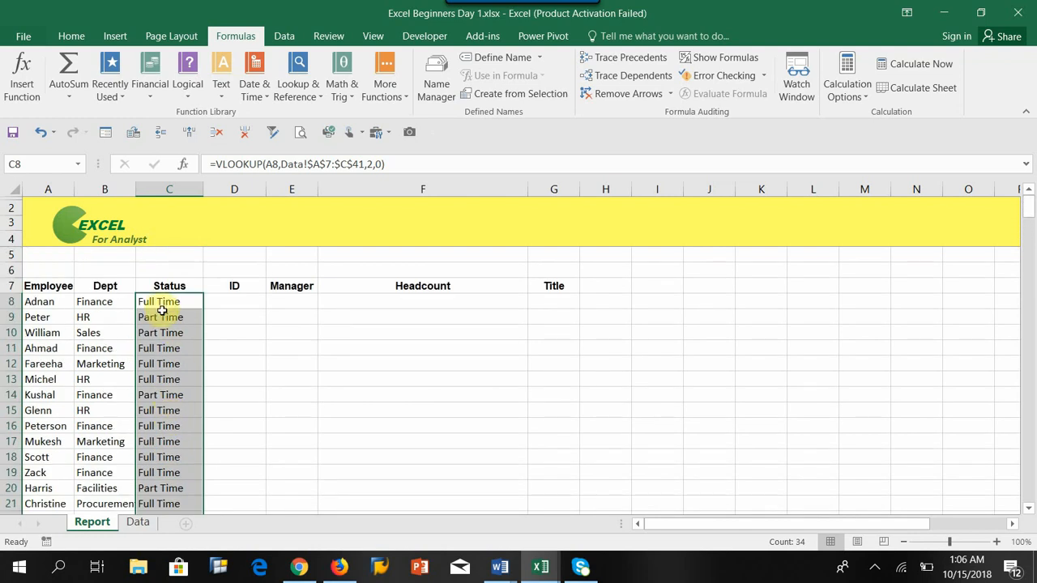
Step: Check the filled Status values against the employee names and formulas on the Report sheet
click(162, 302)
click(37, 303)
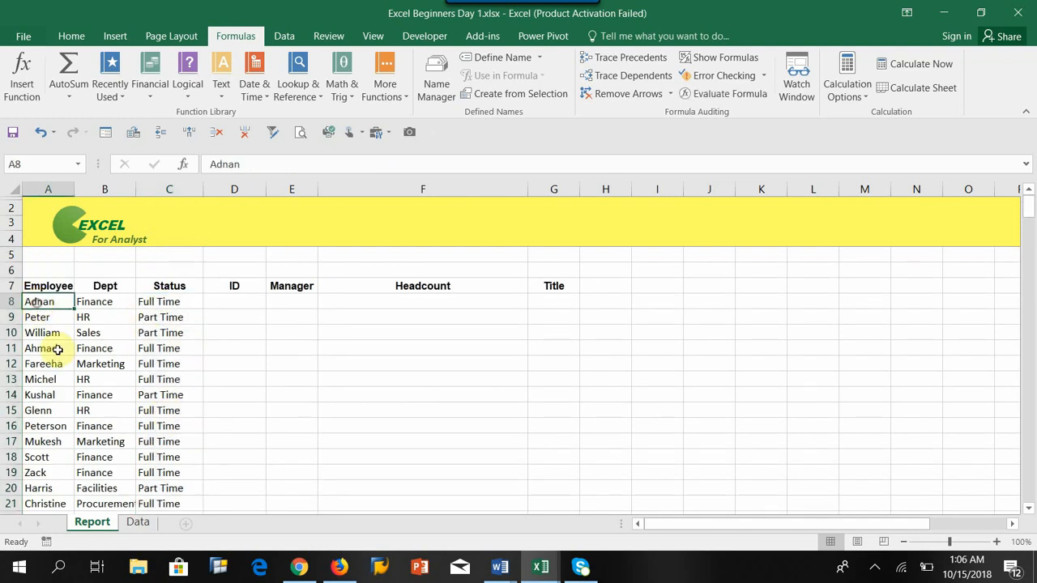
click(43, 381)
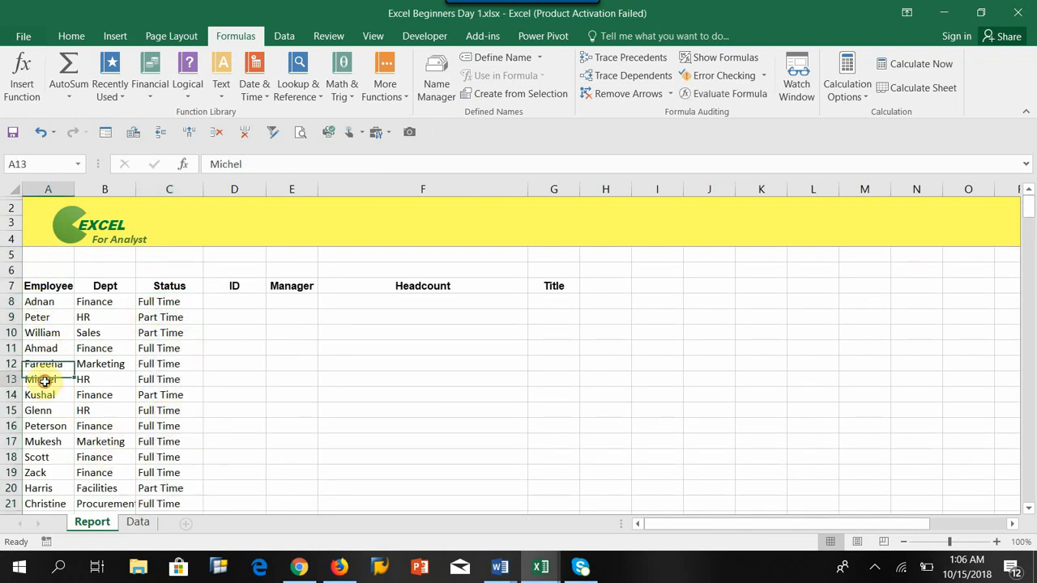
click(146, 379)
click(36, 428)
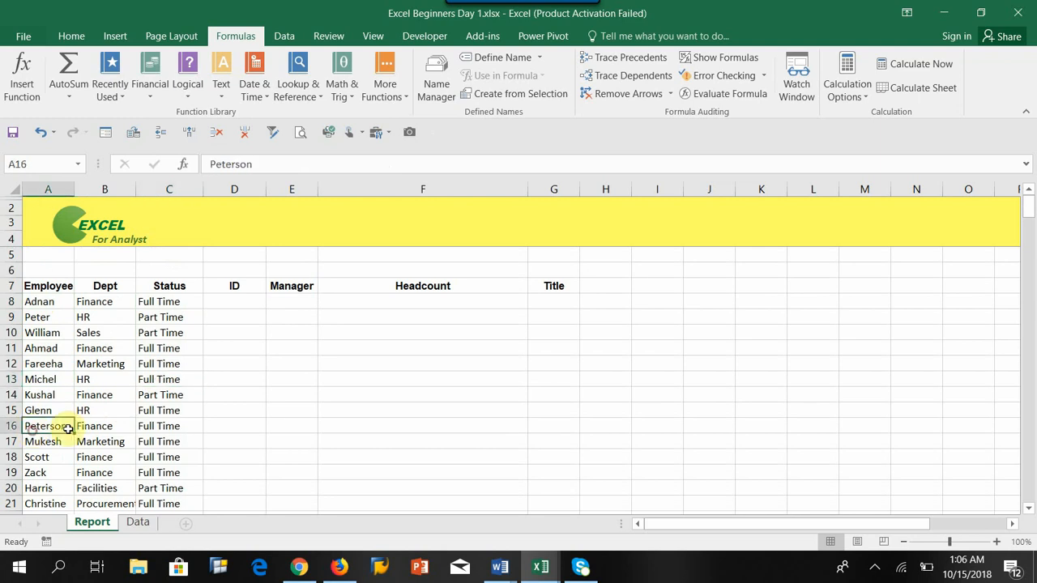
click(164, 426)
click(35, 456)
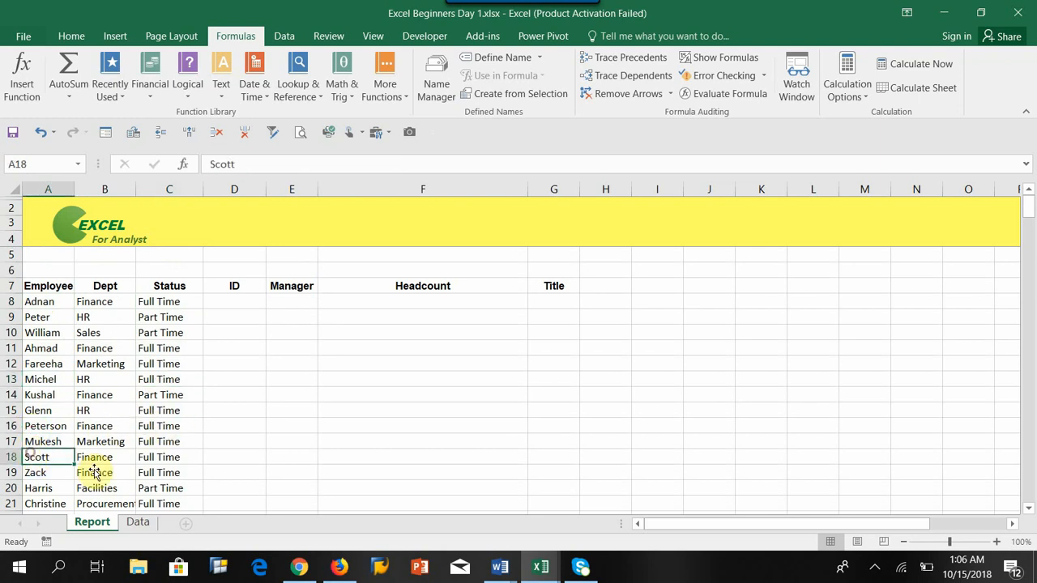
click(156, 457)
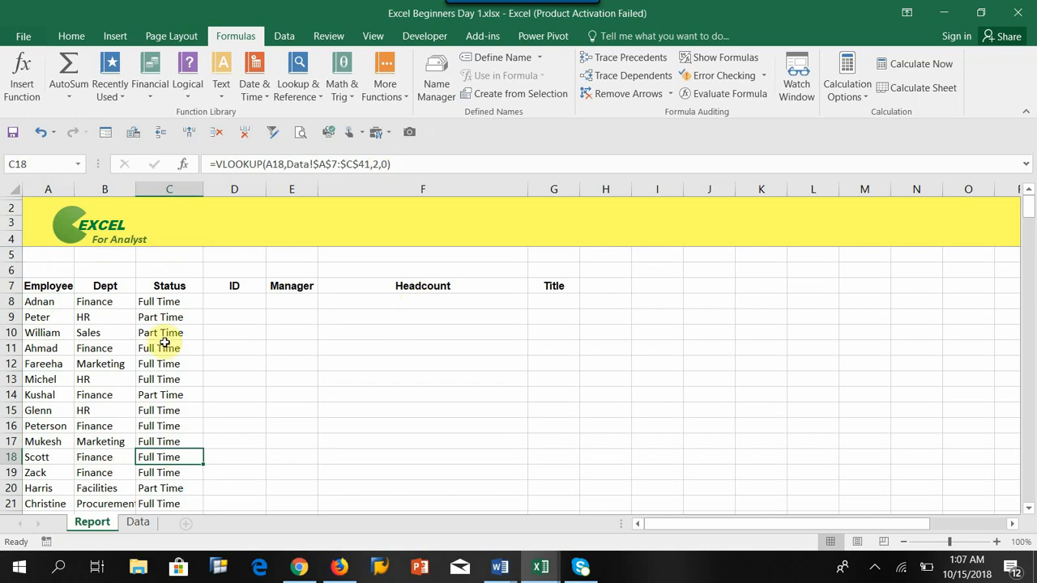
scroll(162, 342, down, 8)
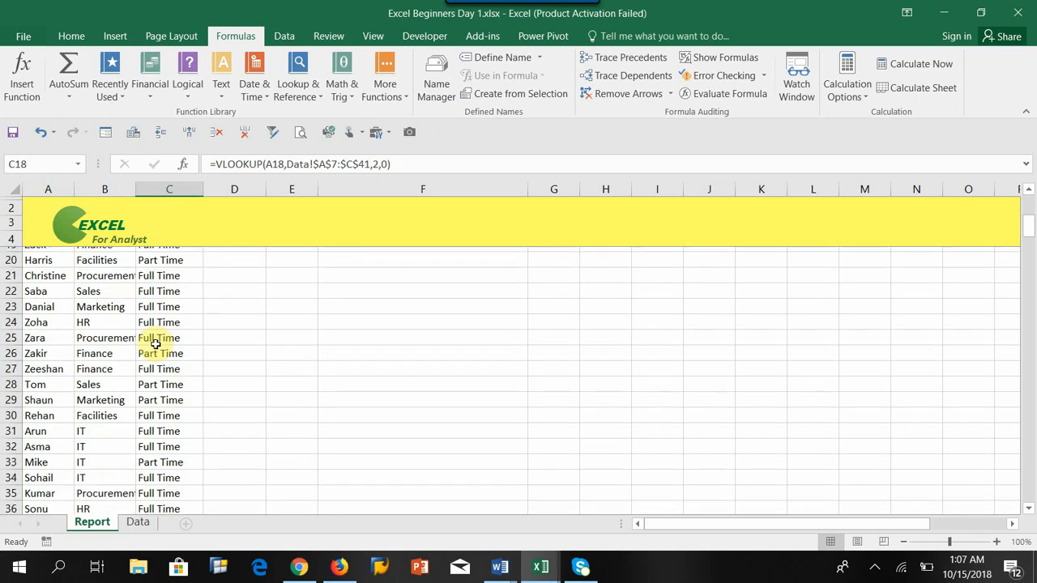
scroll(155, 345, down, 1)
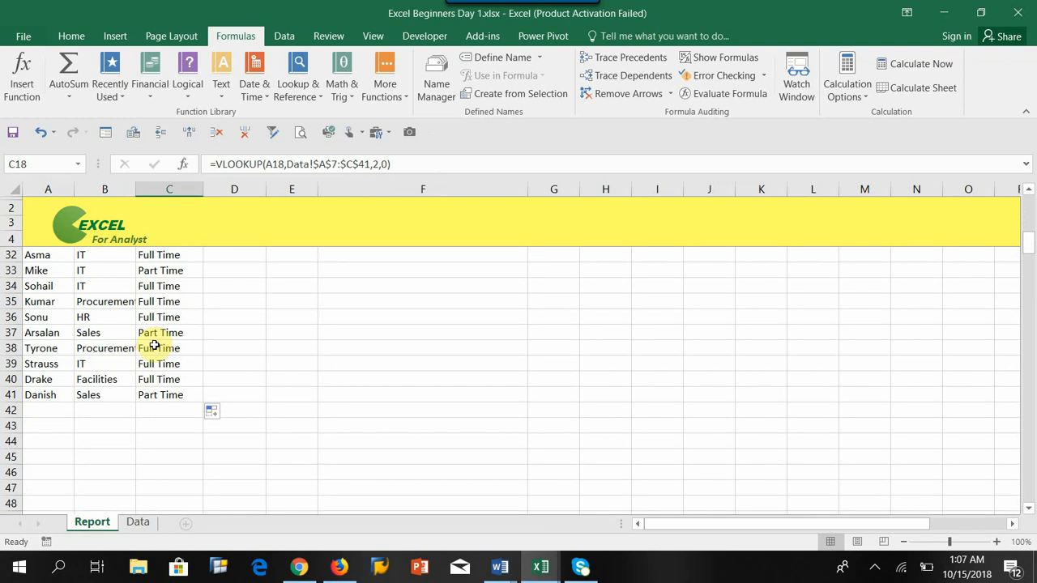
scroll(155, 345, up, 9)
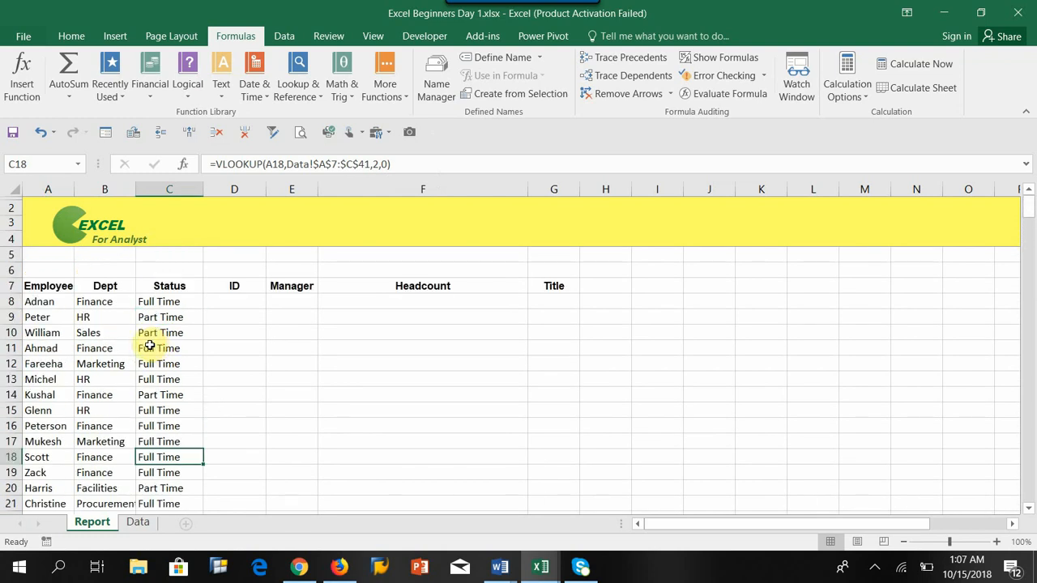
click(44, 303)
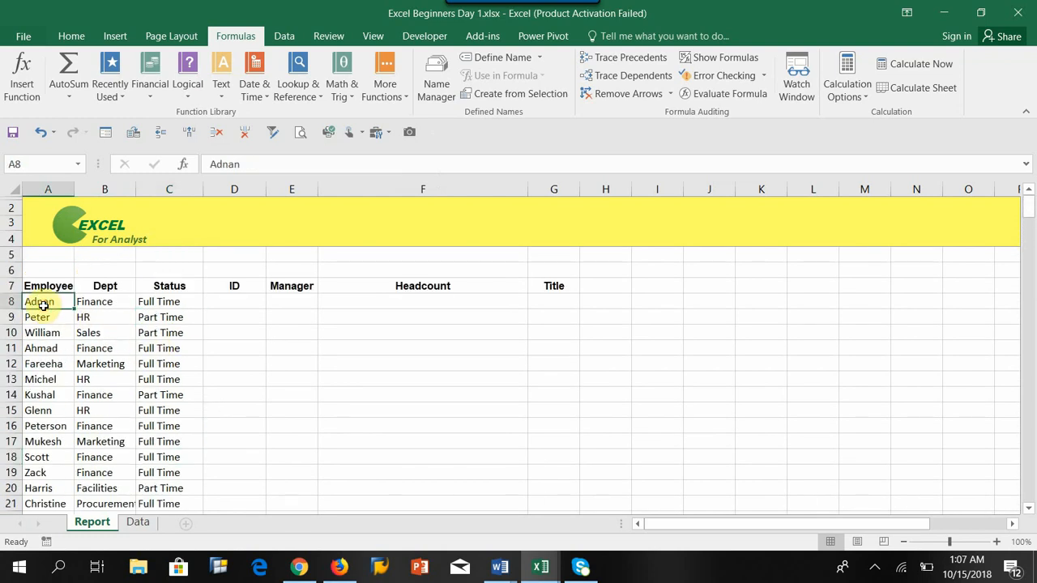